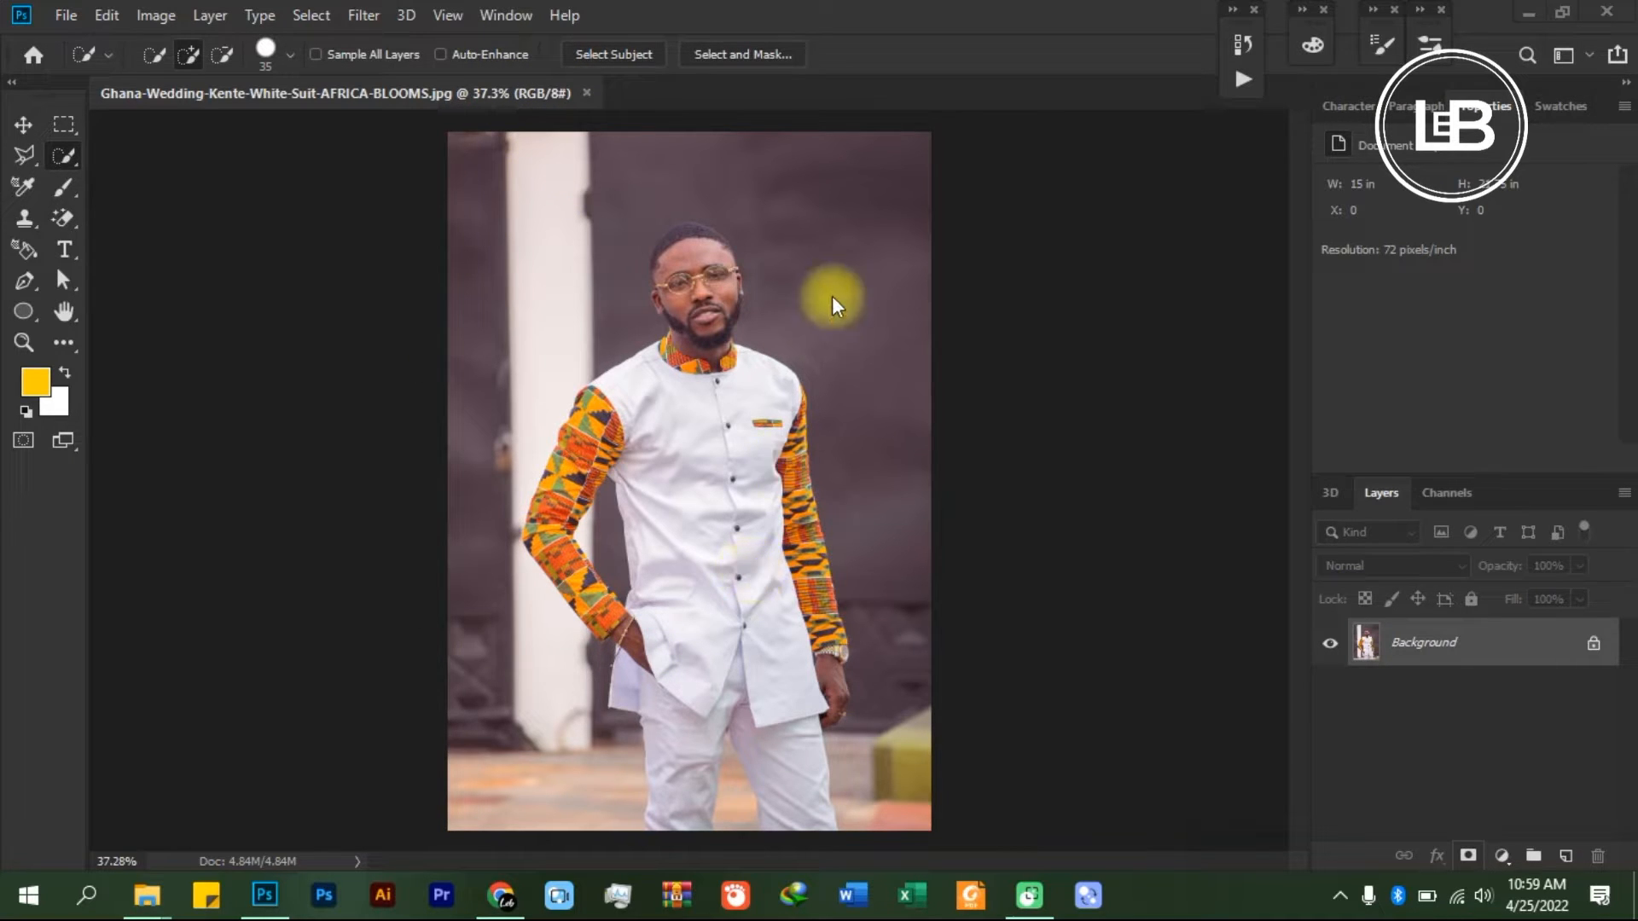
- Select the man automatically as the photo's subject and activate the Quick Selection tool for refining the selection
left_click(308, 17)
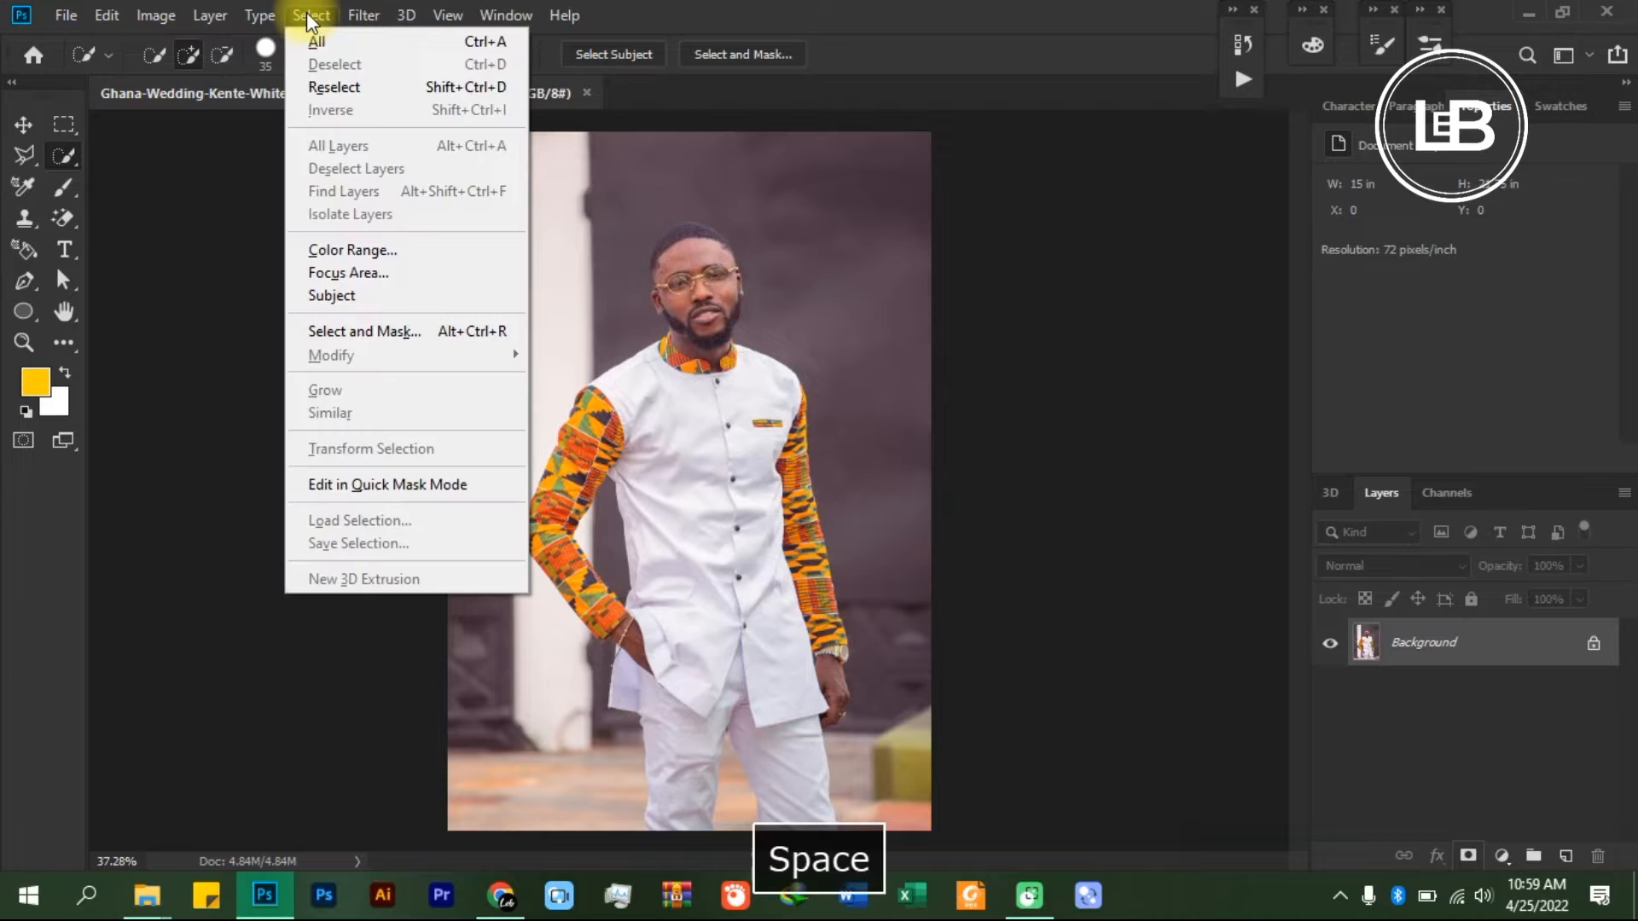
left_click(381, 295)
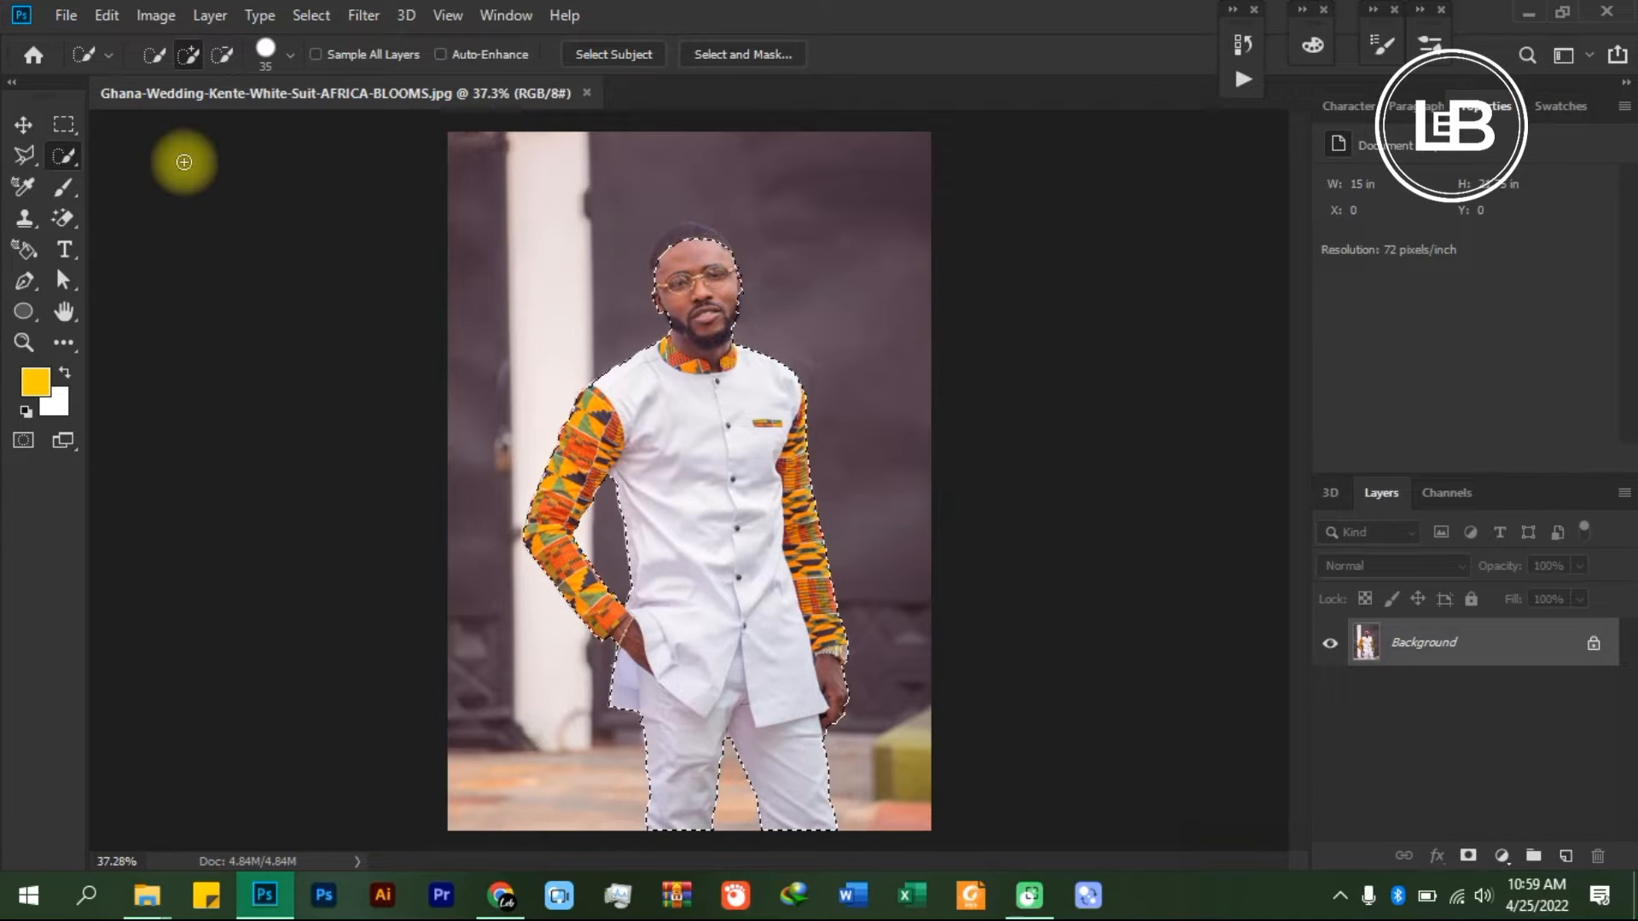
right_click(63, 157)
left_click(141, 161)
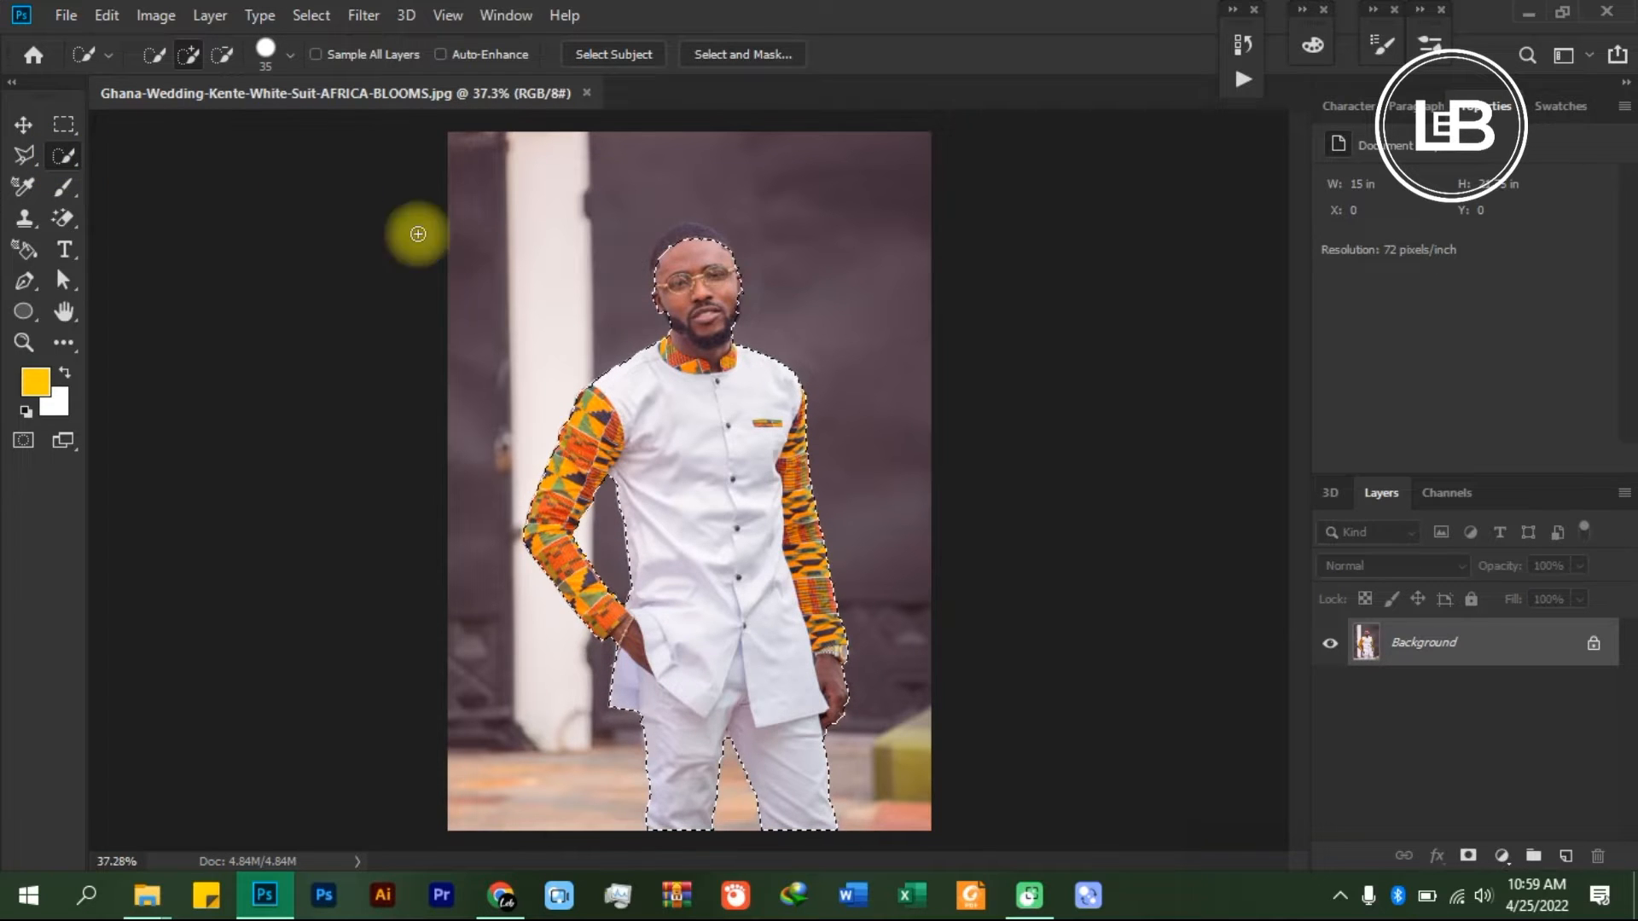
- Add the man's hair above the forehead and along the temple to the selection with the Quick Selection tool
scroll(730, 234, "up", 6)
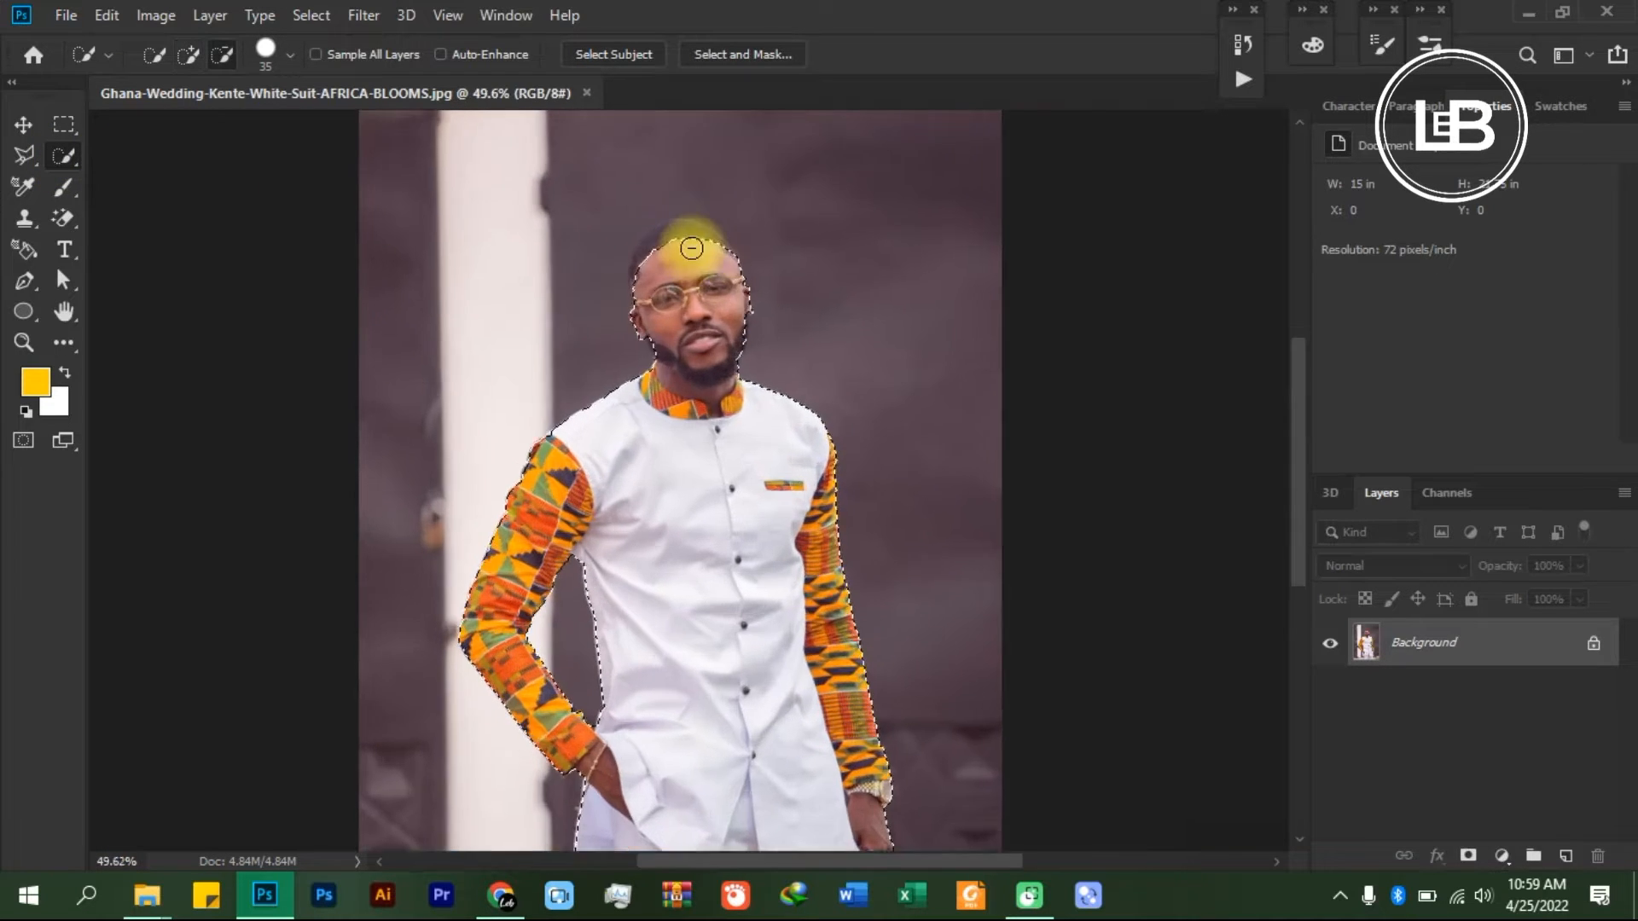
scroll(691, 247, "up", 2)
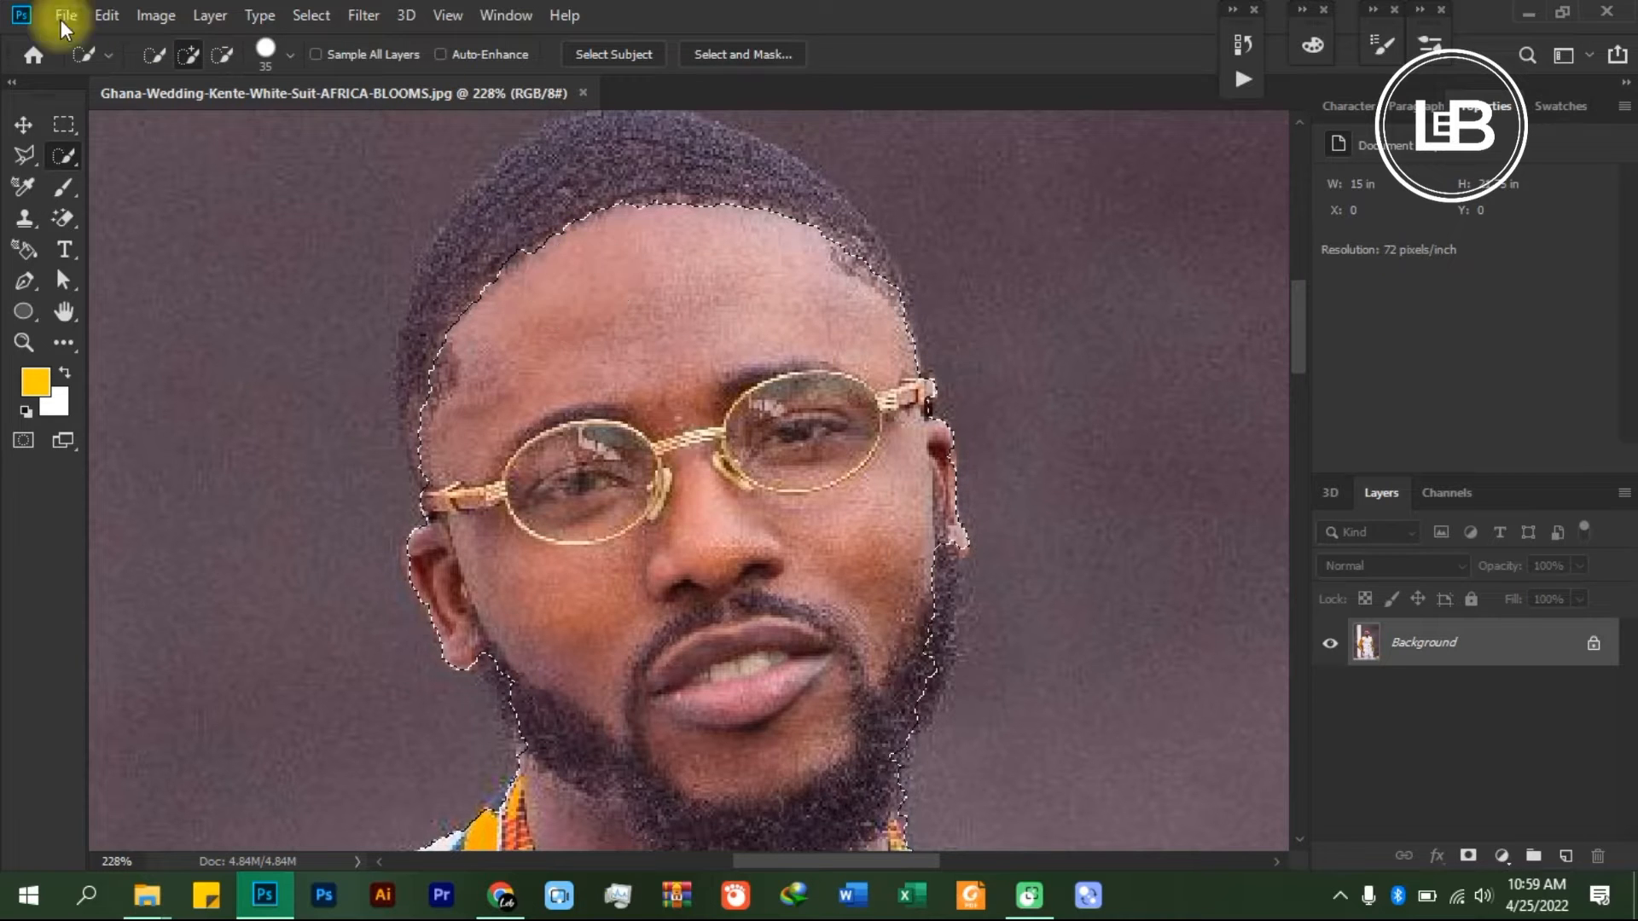
left_click(190, 56)
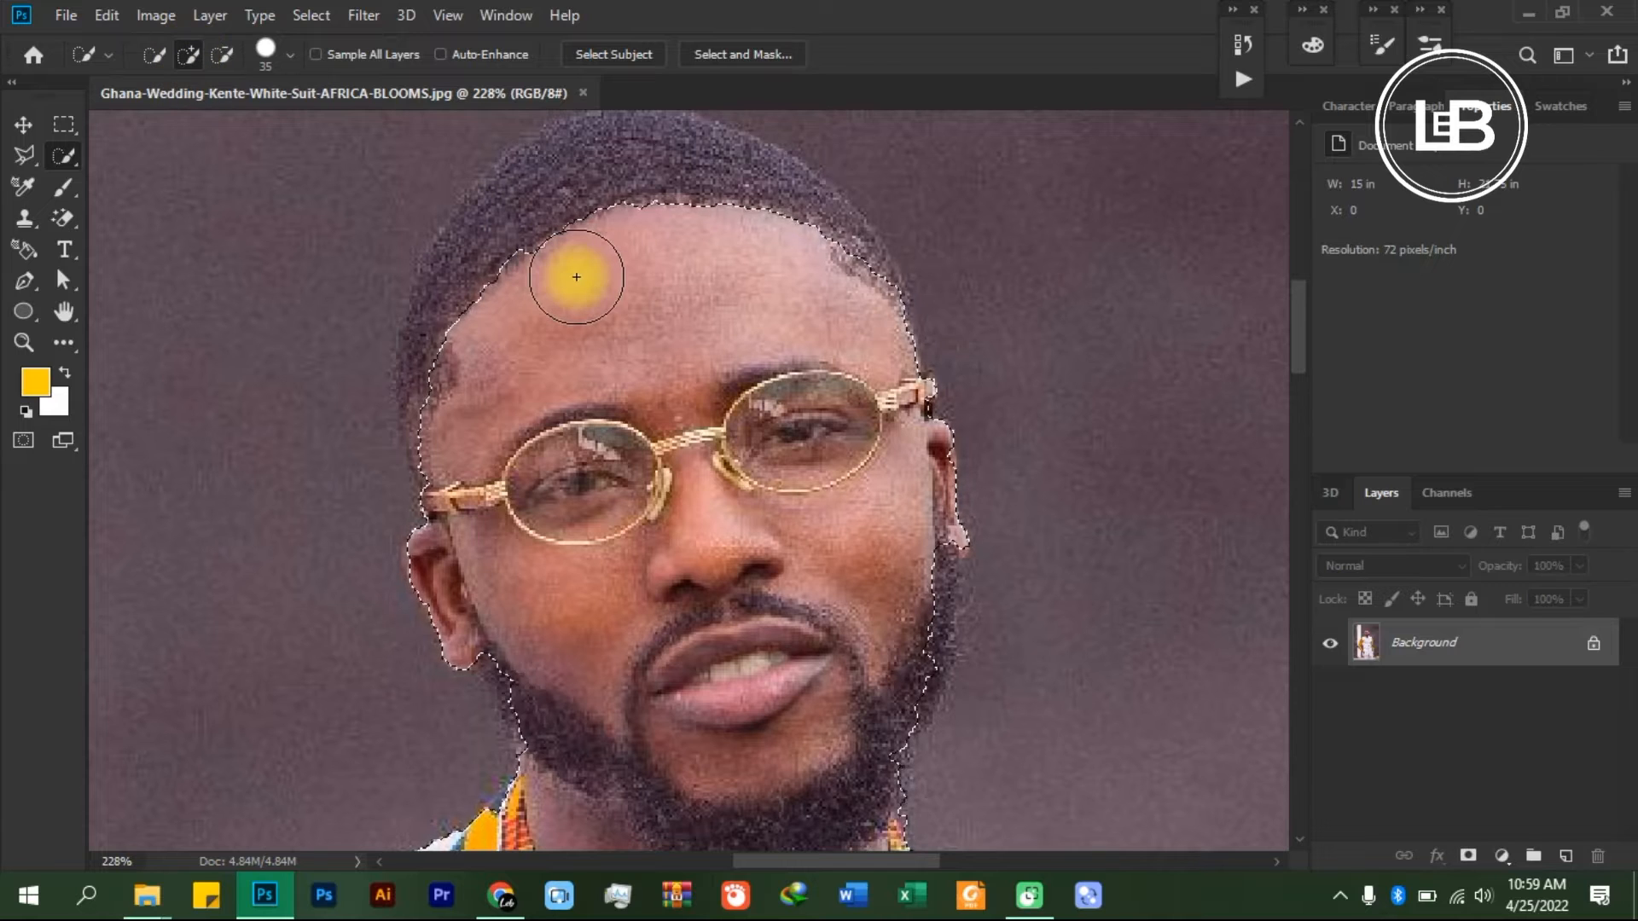
scroll(605, 209, "up", 3)
mouse_move(662, 285)
left_mouse_down()
mouse_move(566, 285)
mouse_move(524, 316)
mouse_move(494, 432)
mouse_move(483, 366)
mouse_move(465, 376)
mouse_move(722, 268)
mouse_move(720, 292)
mouse_move(837, 363)
mouse_move(856, 423)
mouse_move(534, 286)
mouse_move(491, 329)
left_mouse_up()
scroll(844, 421, "down", 2)
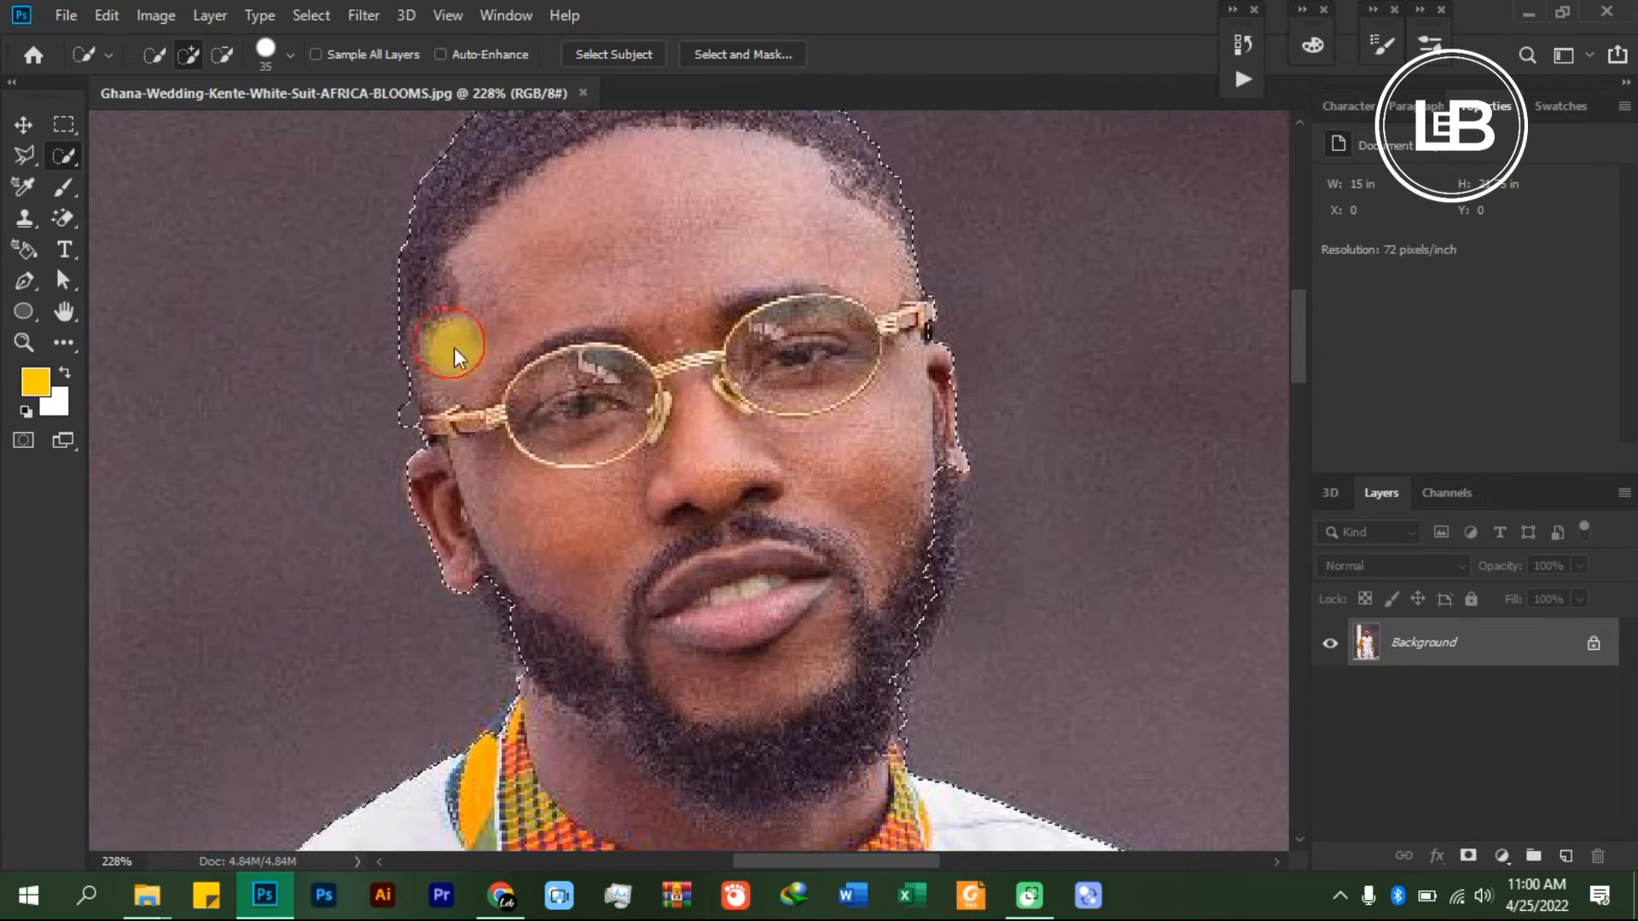
- Extend the selection over the missing beard edge along the jaw on the right side of the face
scroll(673, 439, "down", 3)
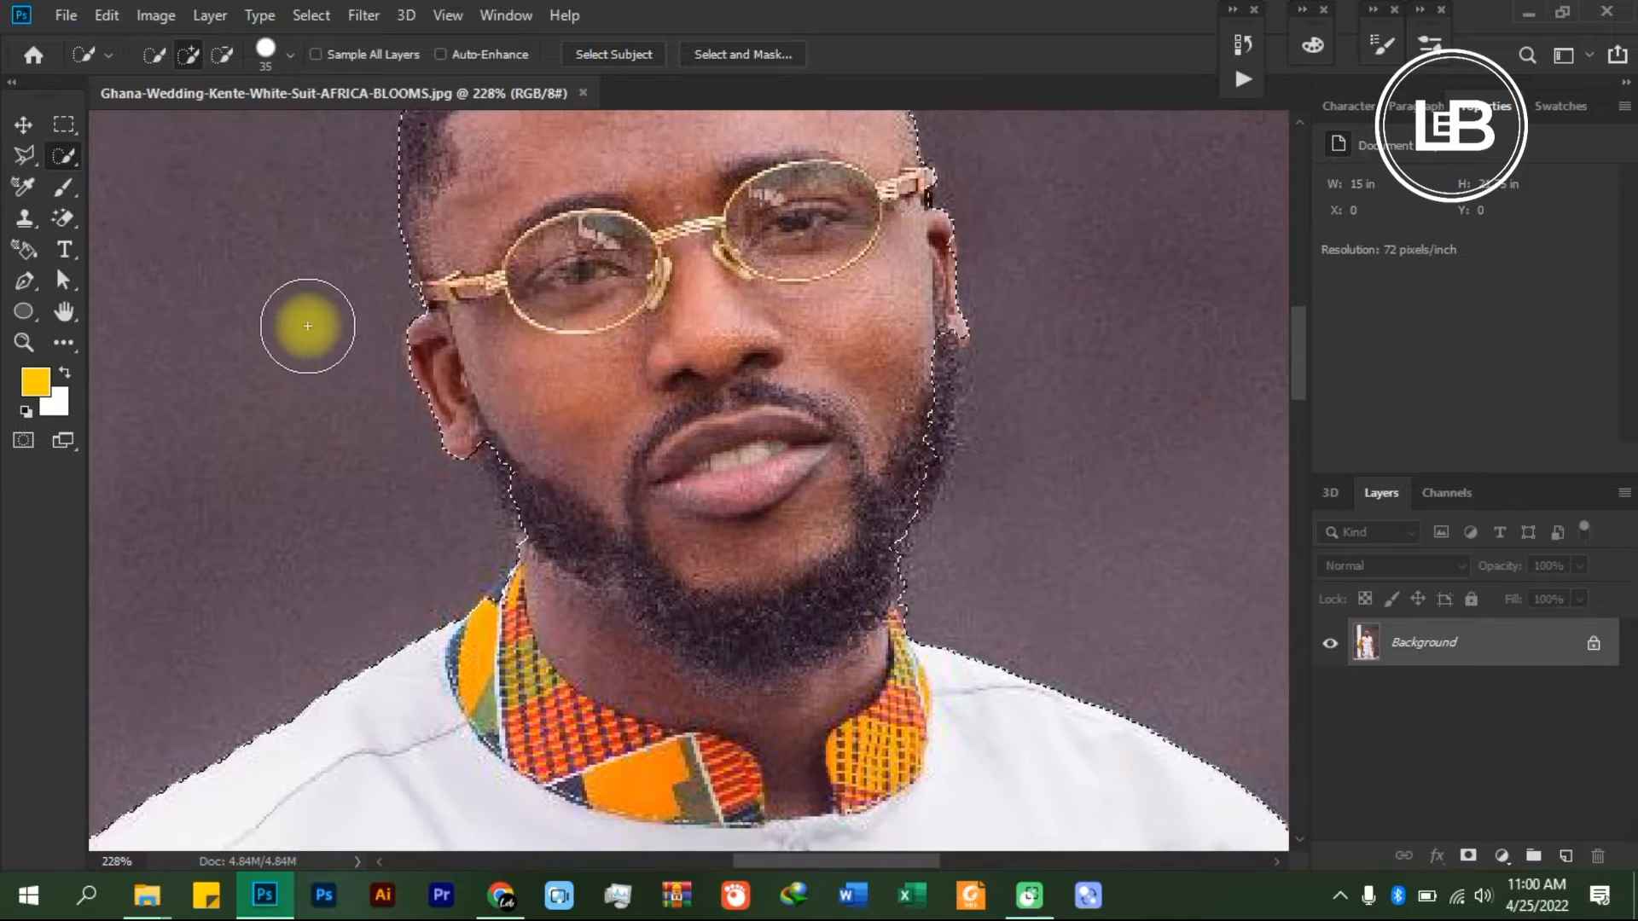
scroll(409, 325, "up", 1)
scroll(456, 357, "down", 1)
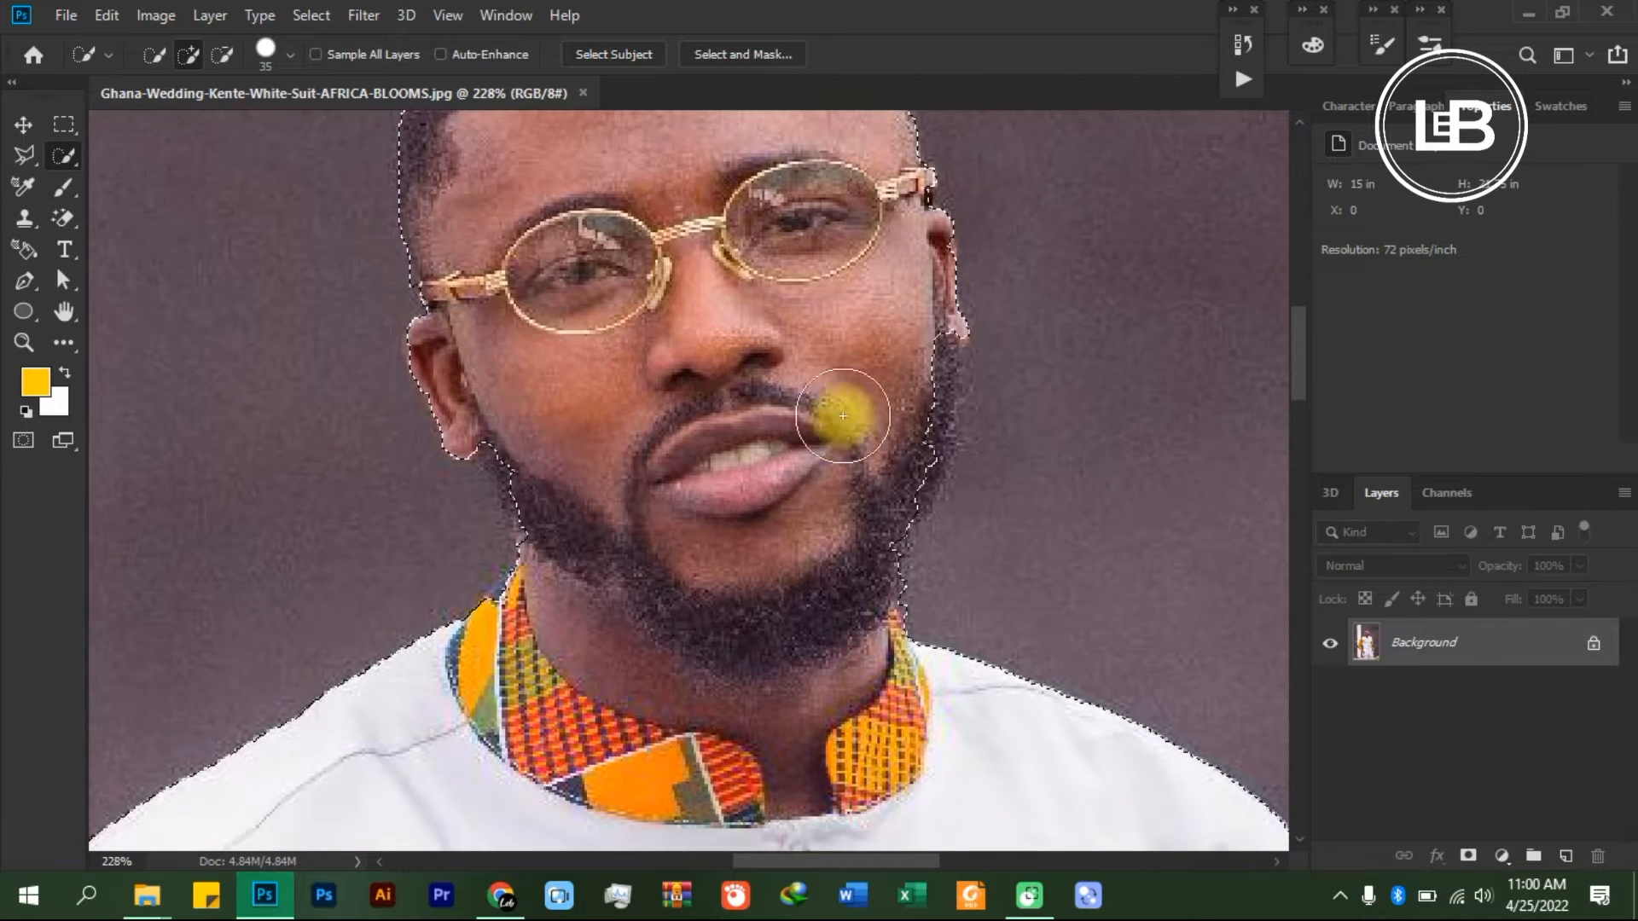
left_click_drag(910, 428, 879, 488)
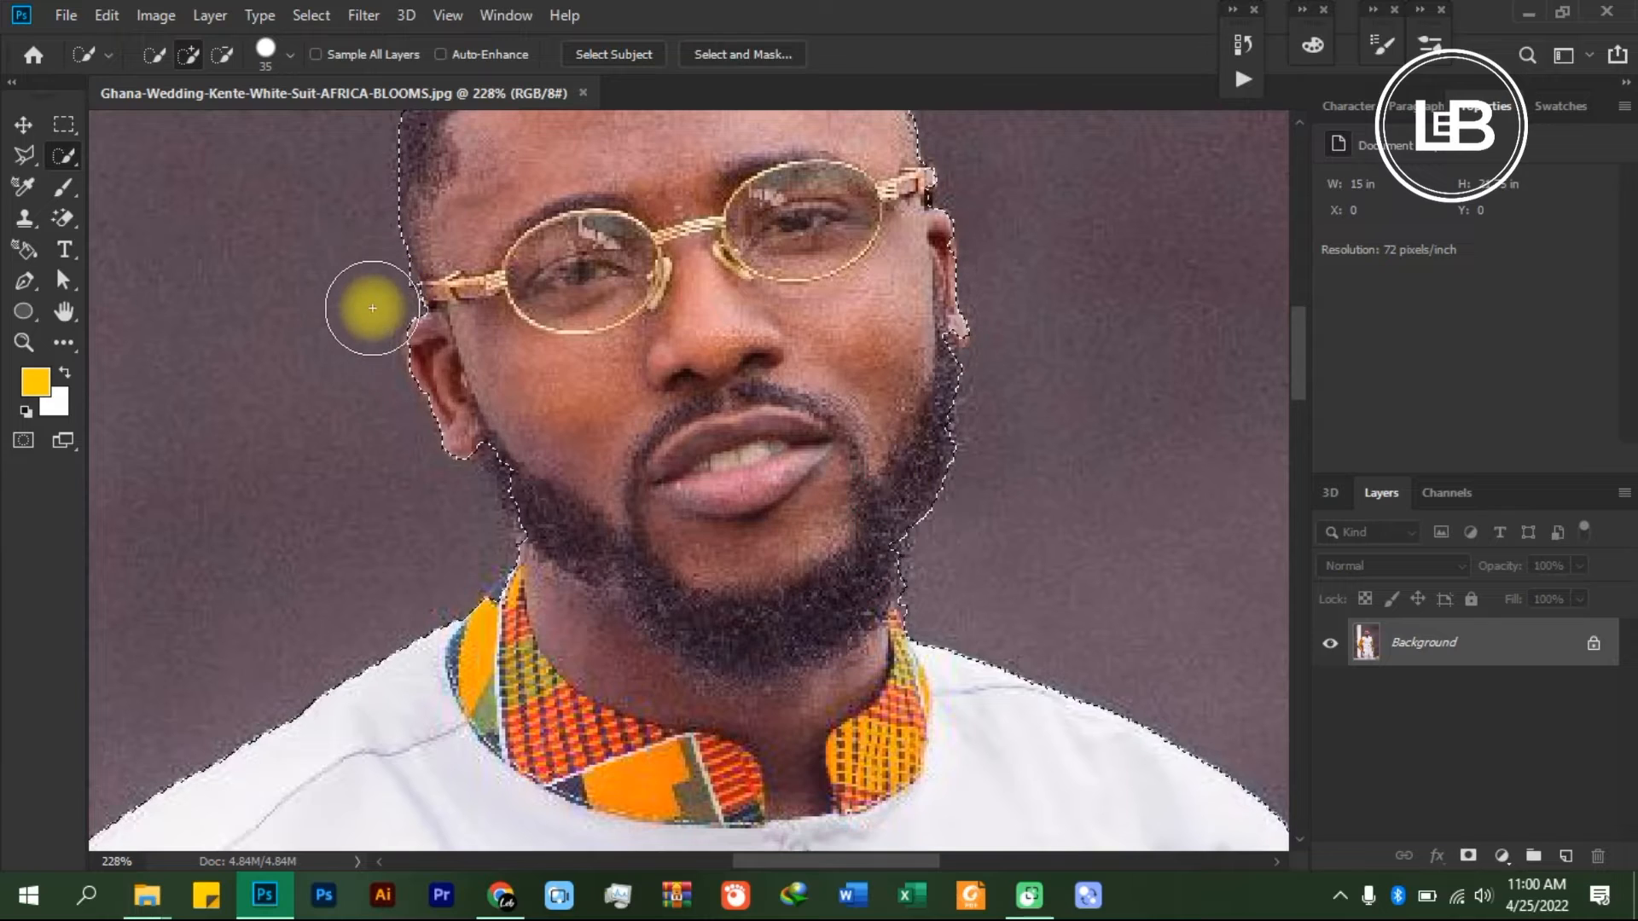
- Reduce the brush size to 9 and subtract the background sliver beside the glasses' left temple tip from the selection
scroll(369, 278, "up", 5)
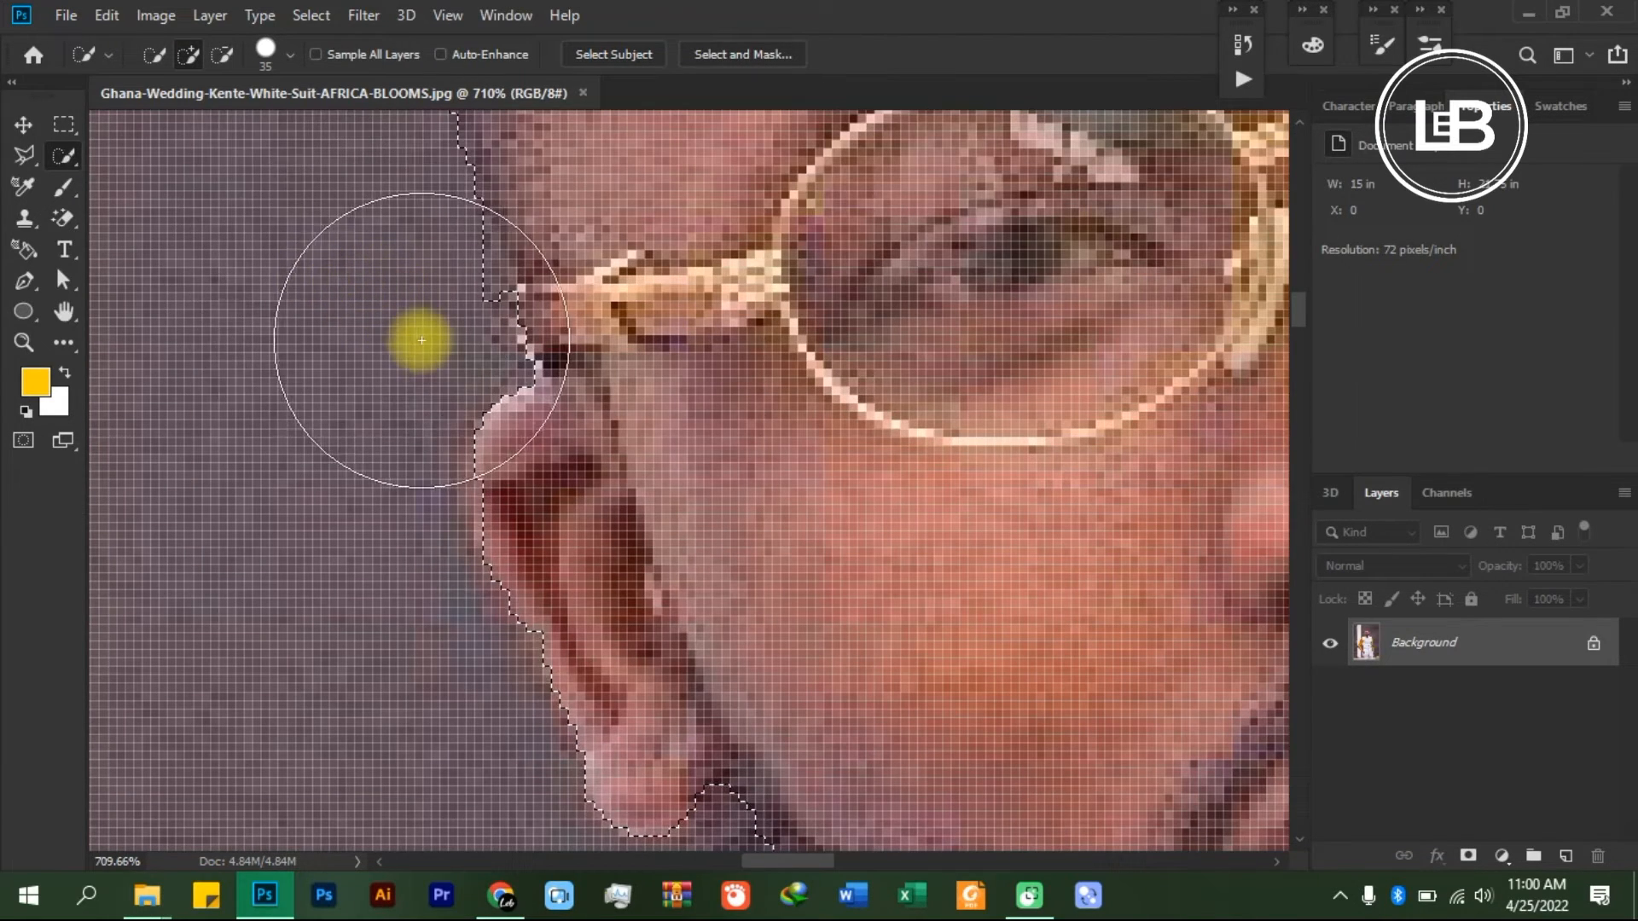
key("bracketleft")
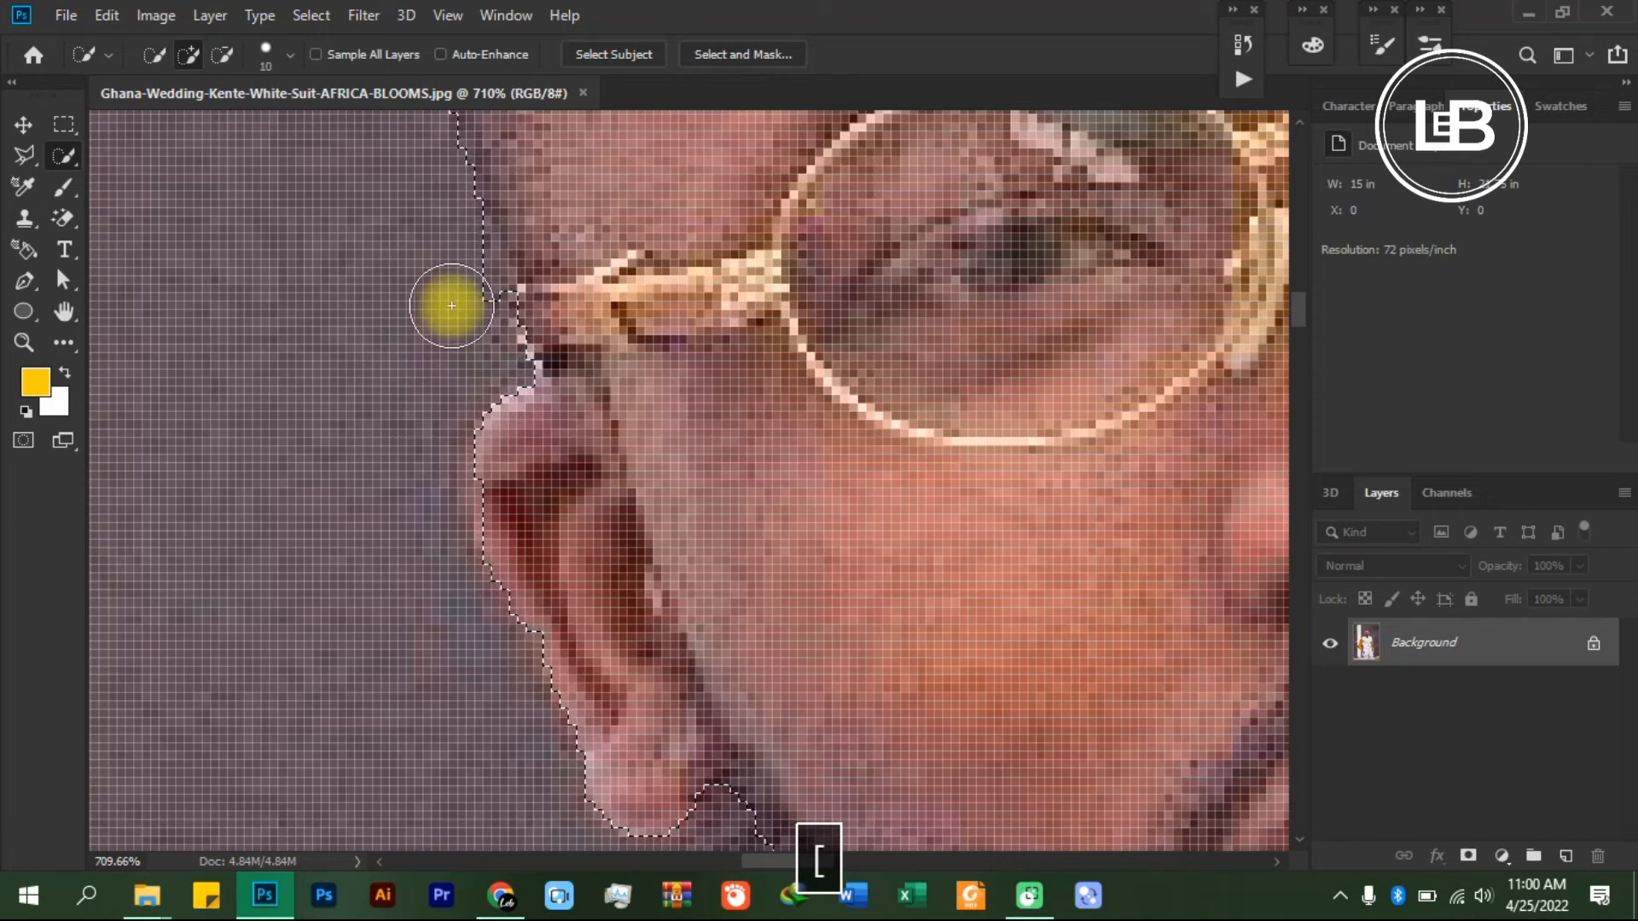
key("bracketleft")
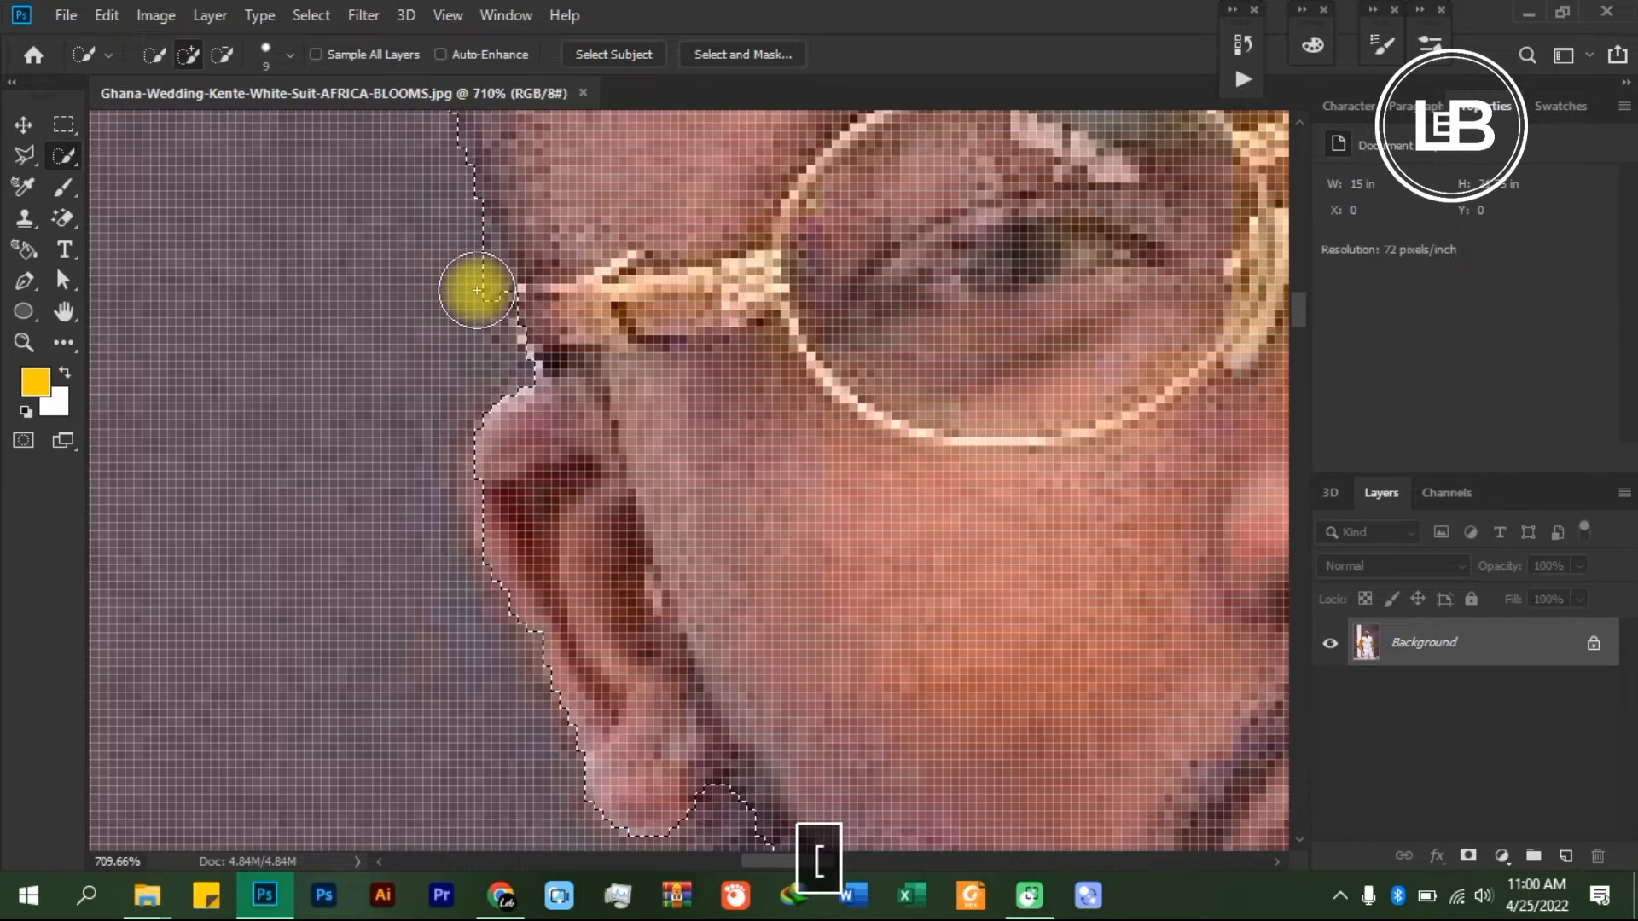
left_click(227, 54)
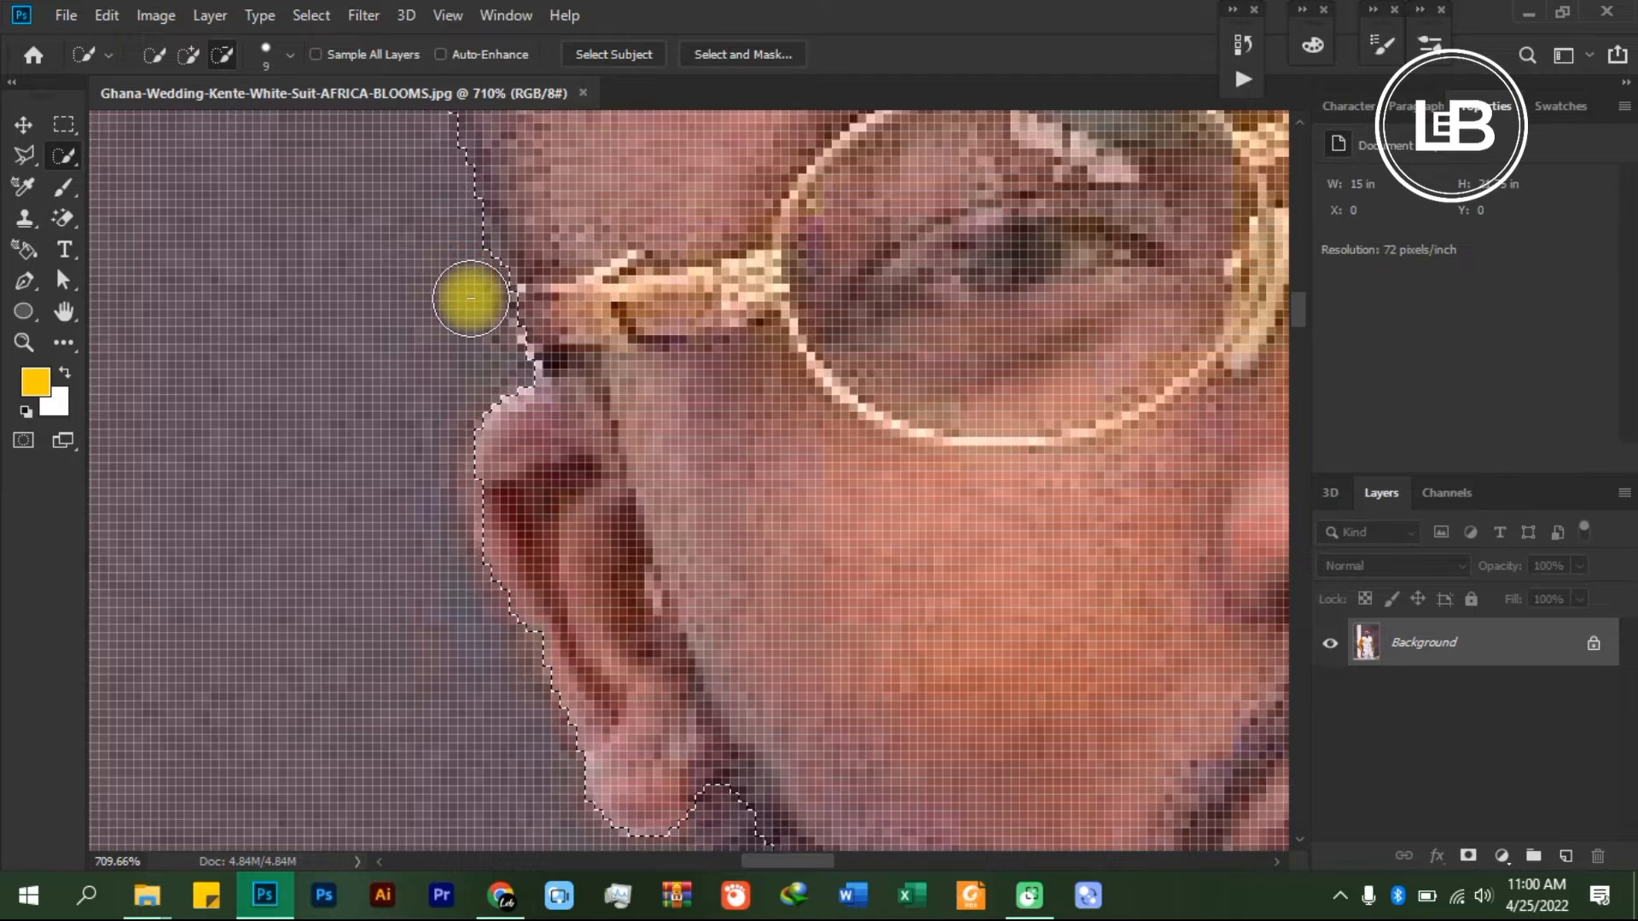
left_click(196, 54)
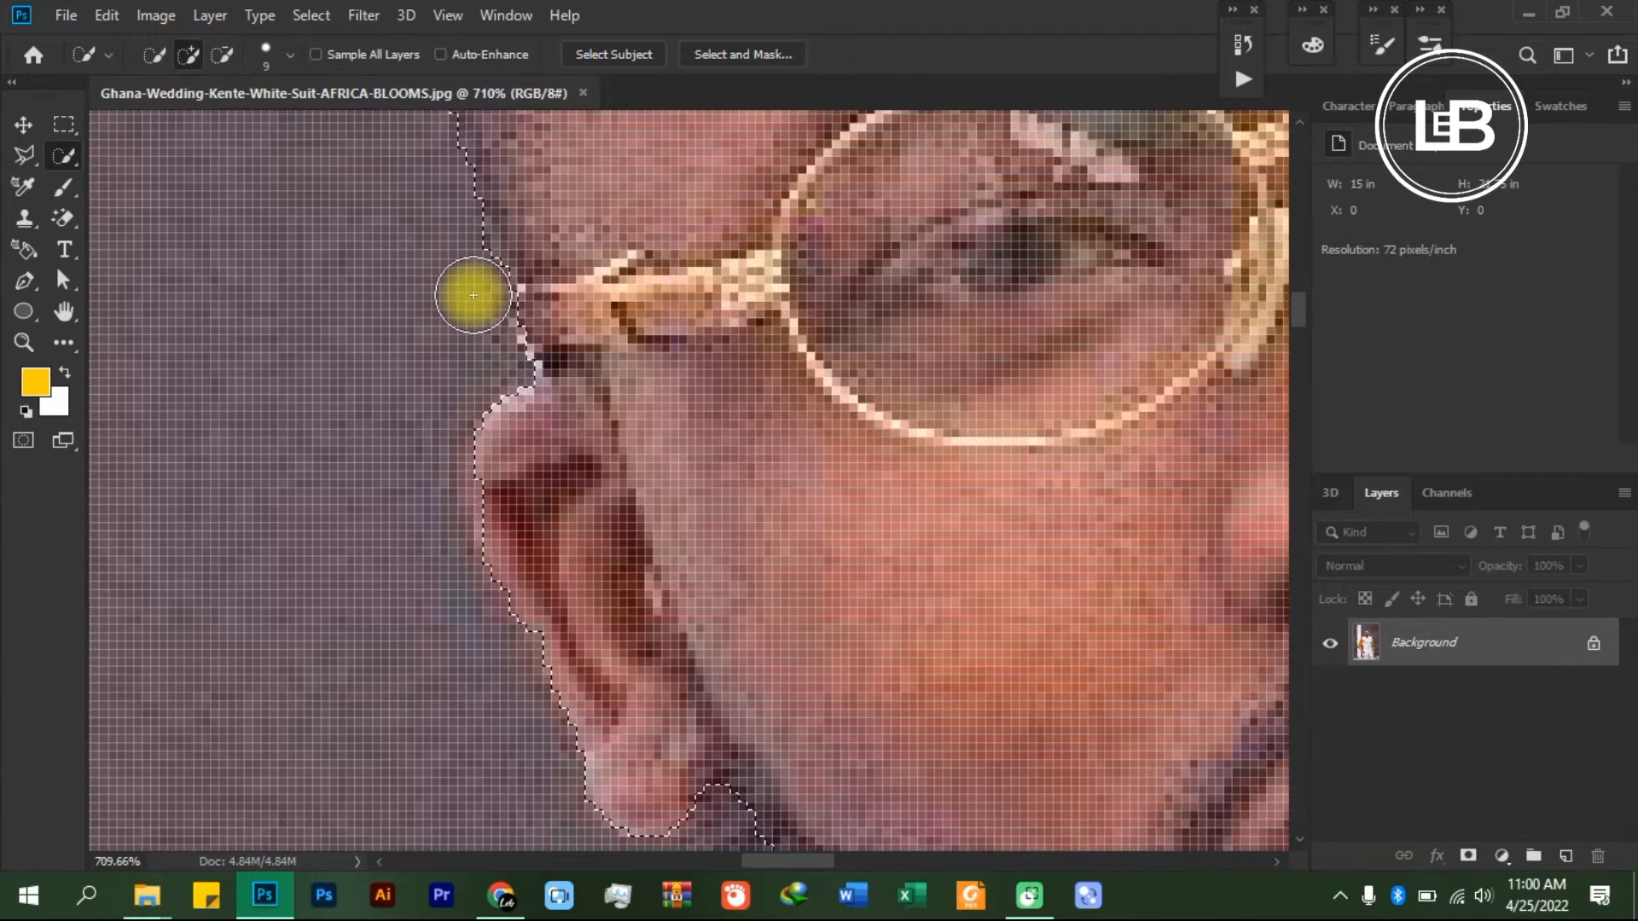
key("alt")
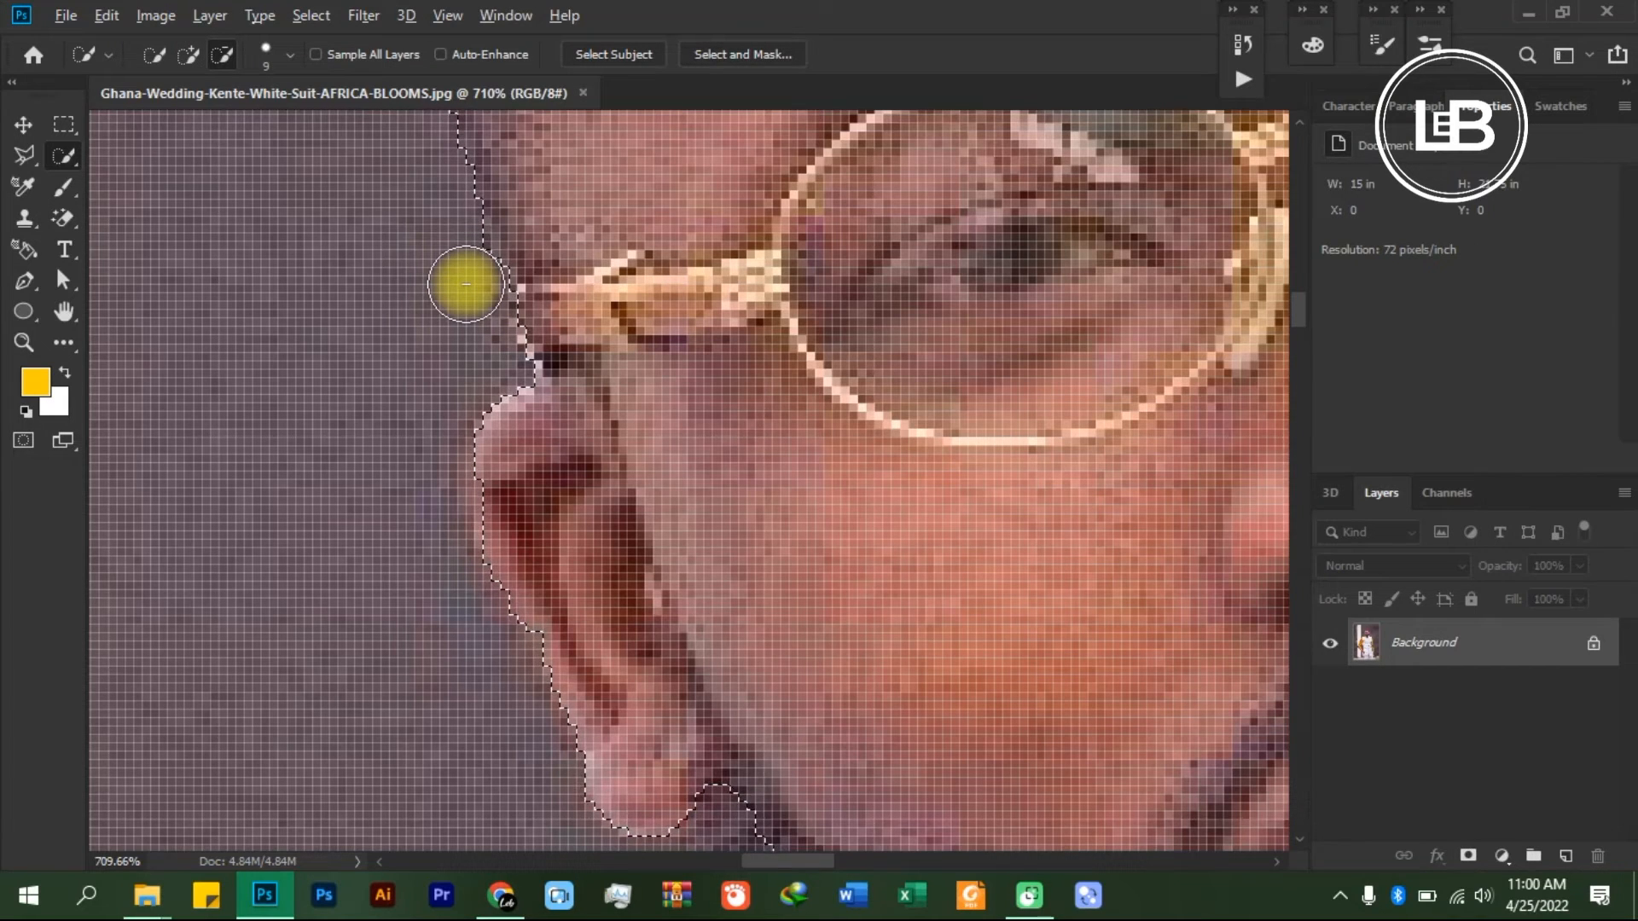
- Add the missing beard edge between the left ear and the collar to the selection
scroll(726, 360, "down", 5)
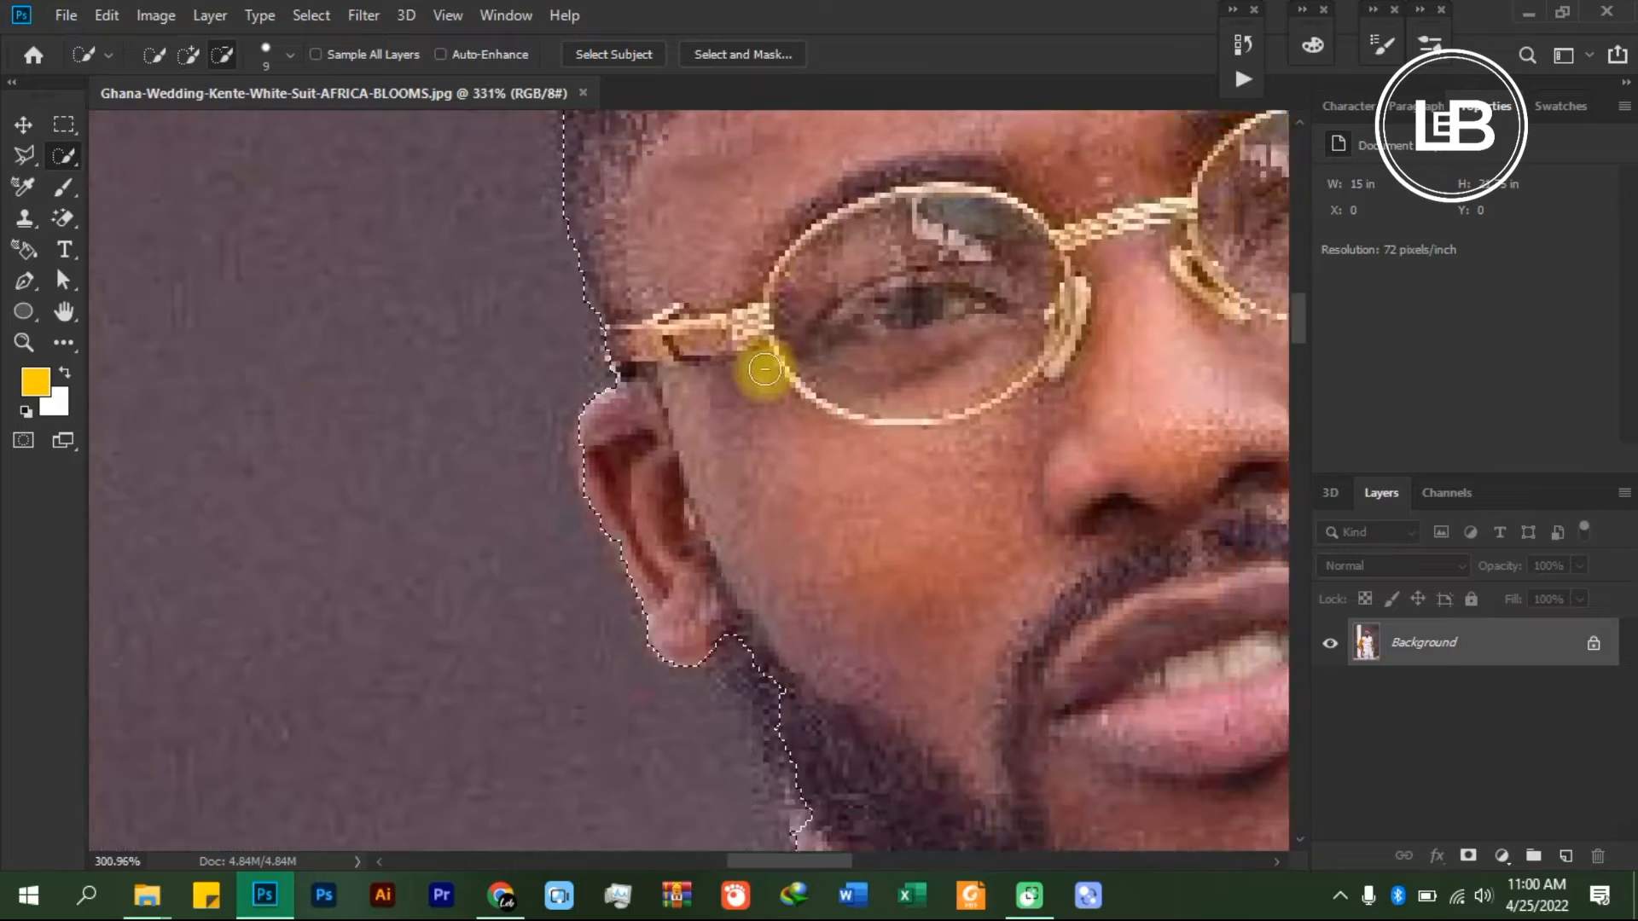
scroll(768, 580, "up", 2)
scroll(802, 580, "up", 4)
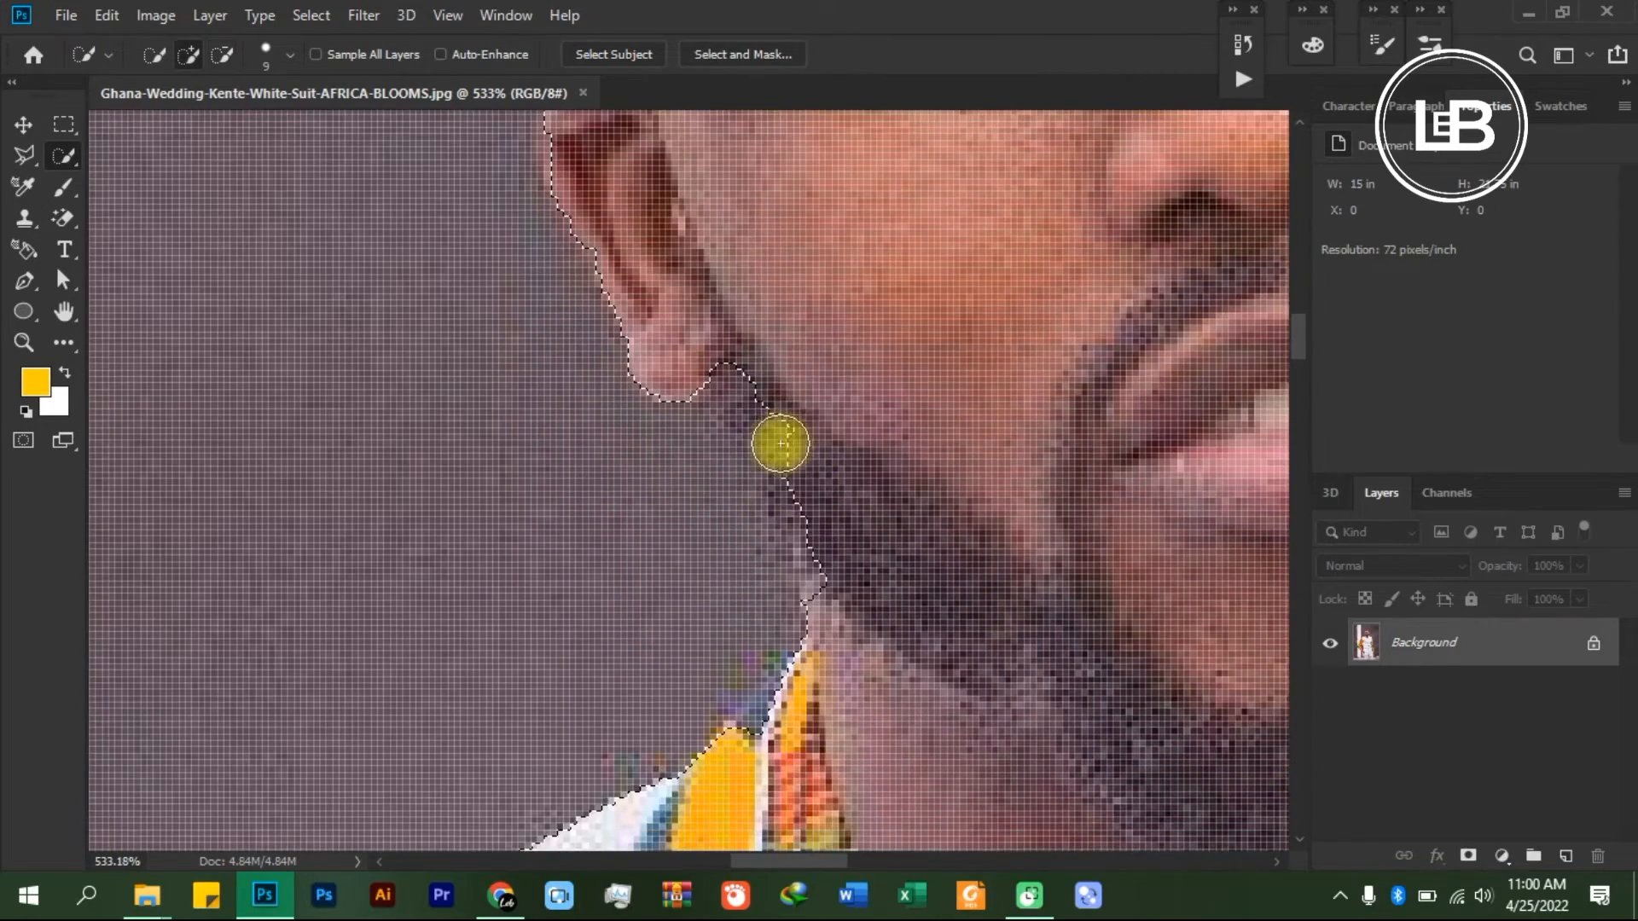
mouse_move(780, 444)
left_mouse_down()
mouse_move(758, 377)
mouse_move(776, 368)
mouse_move(757, 383)
mouse_move(801, 542)
left_mouse_up()
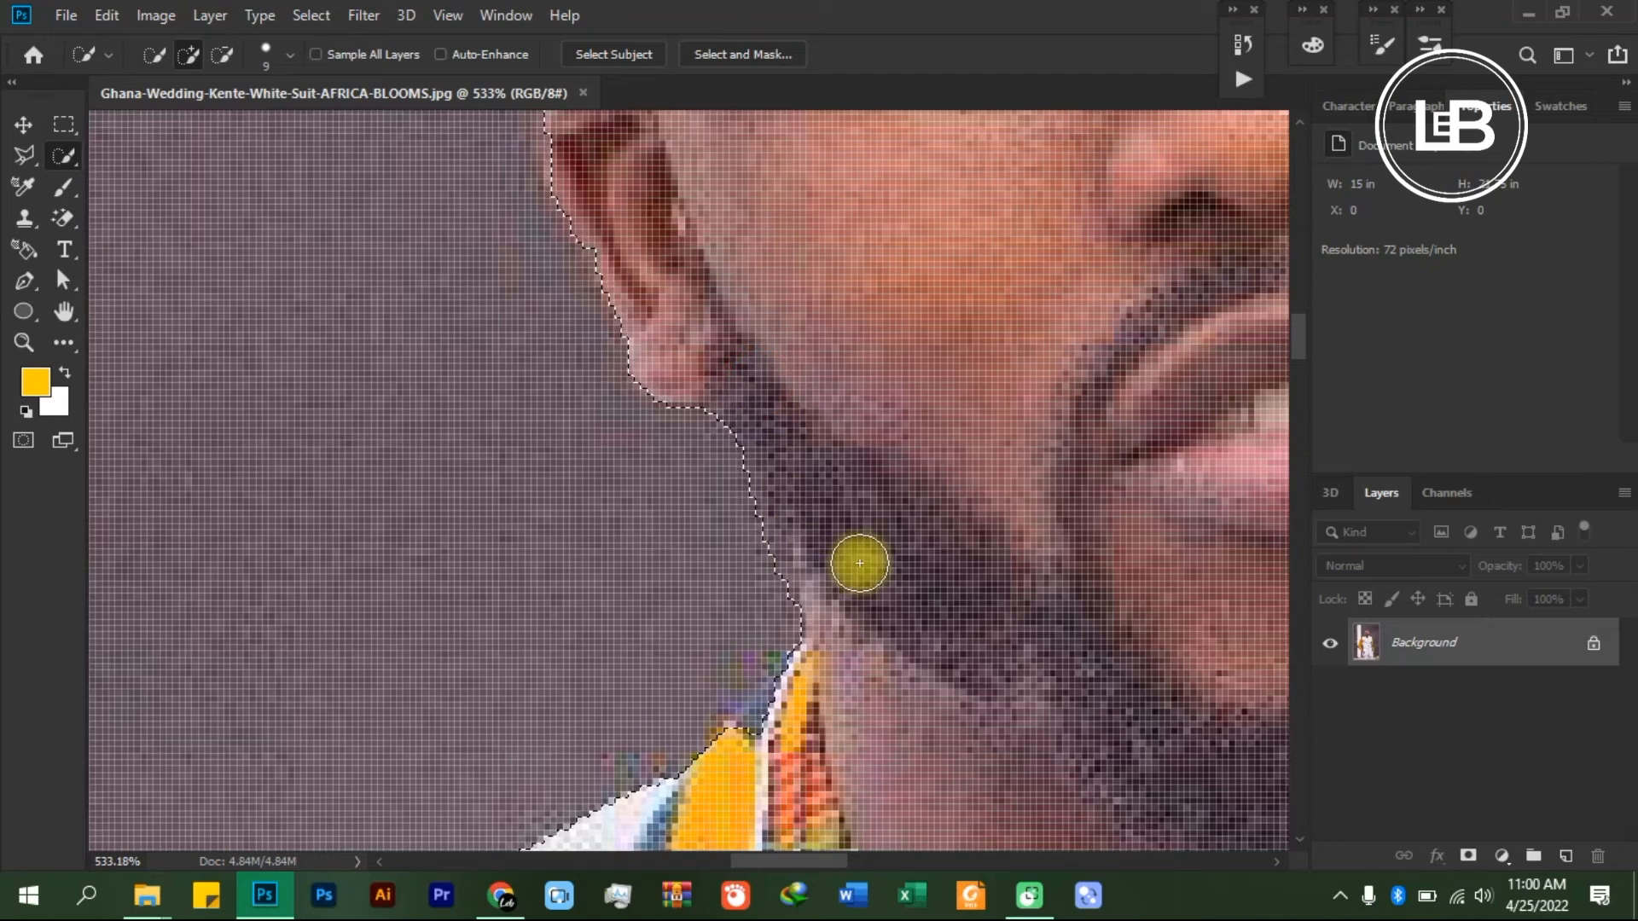
- Add the beard edge directly below the right earlobe to the selection
scroll(860, 546, "down", 2)
scroll(958, 497, "down", 4)
scroll(1183, 534, "down", 2)
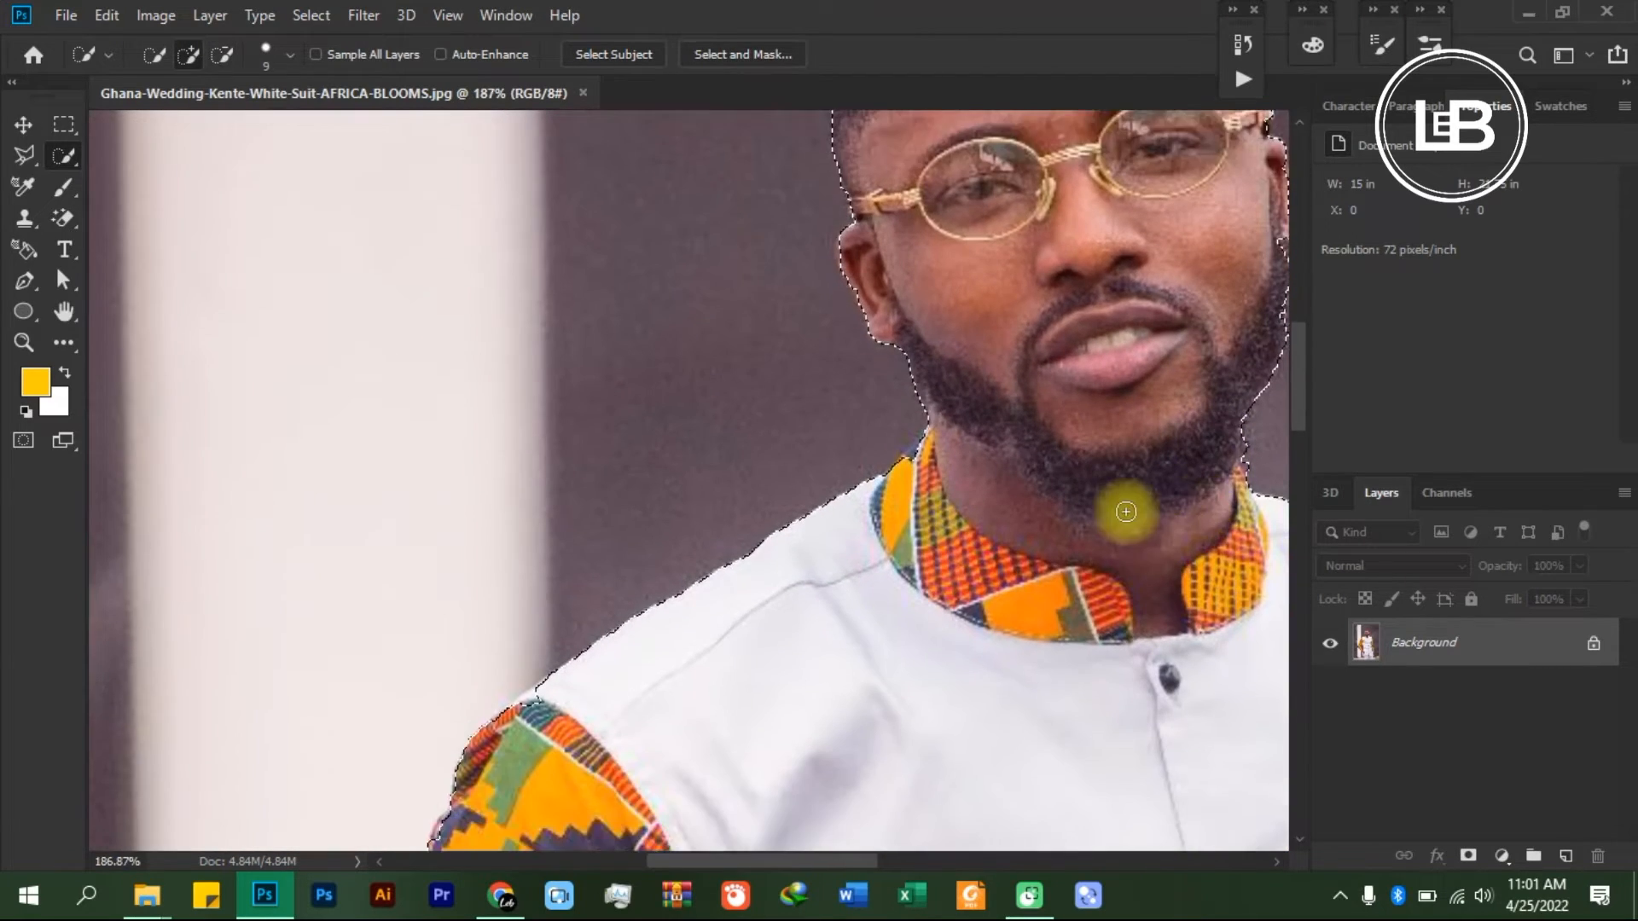
scroll(1123, 512, "down", 3)
key("space")
left_click_drag(1137, 474, 834, 369)
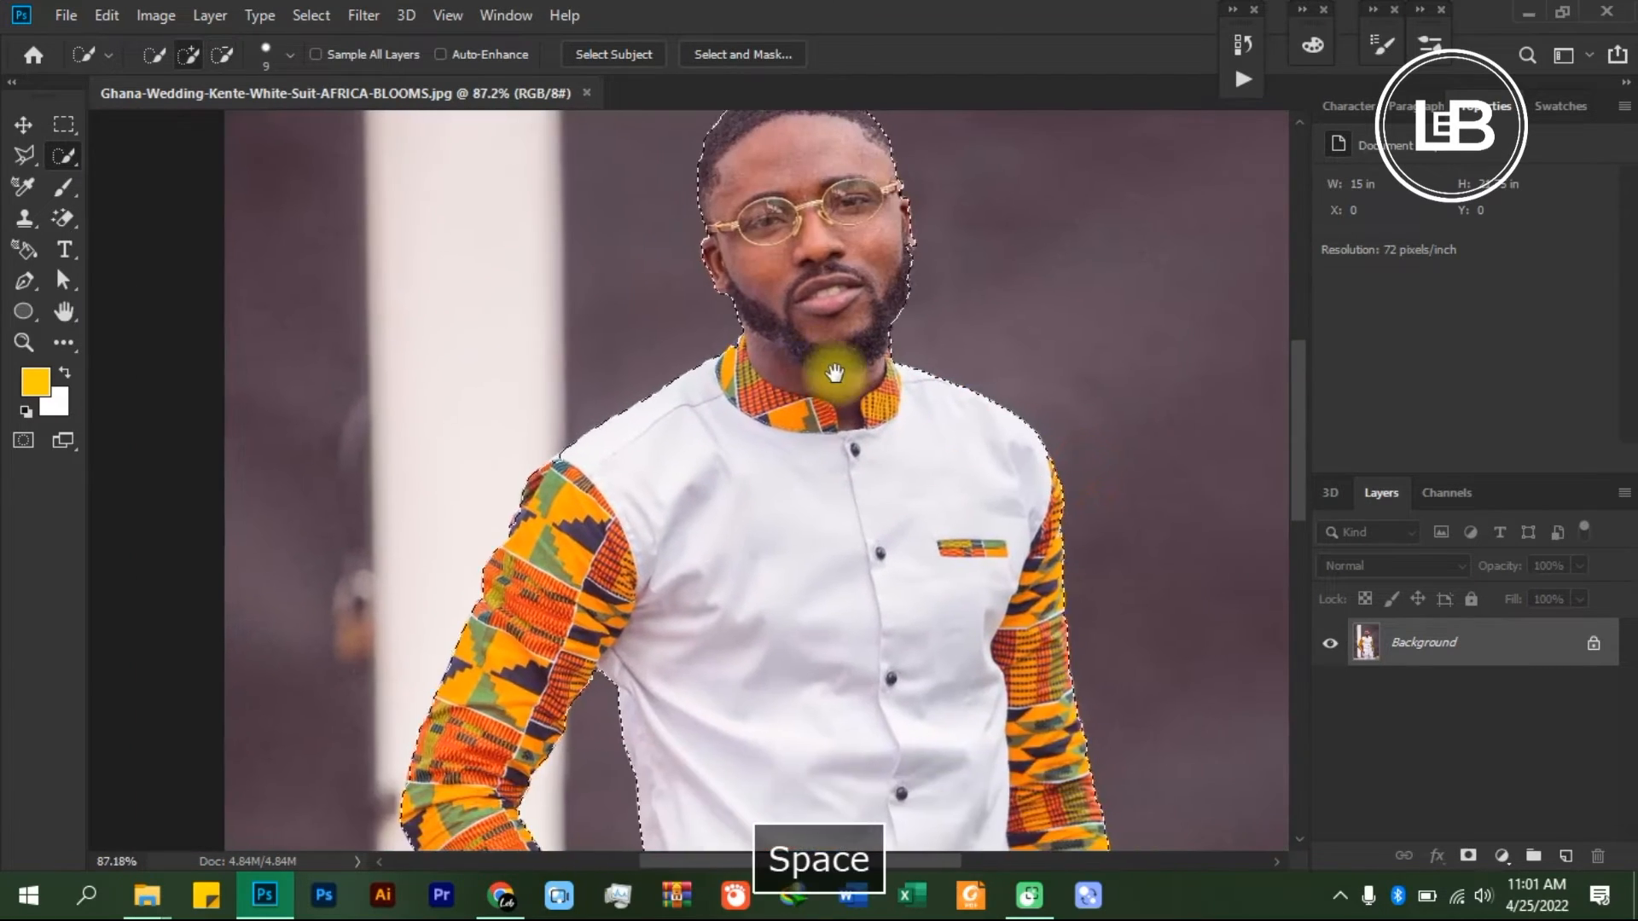
scroll(819, 410, "down", 2)
scroll(959, 249, "up", 4)
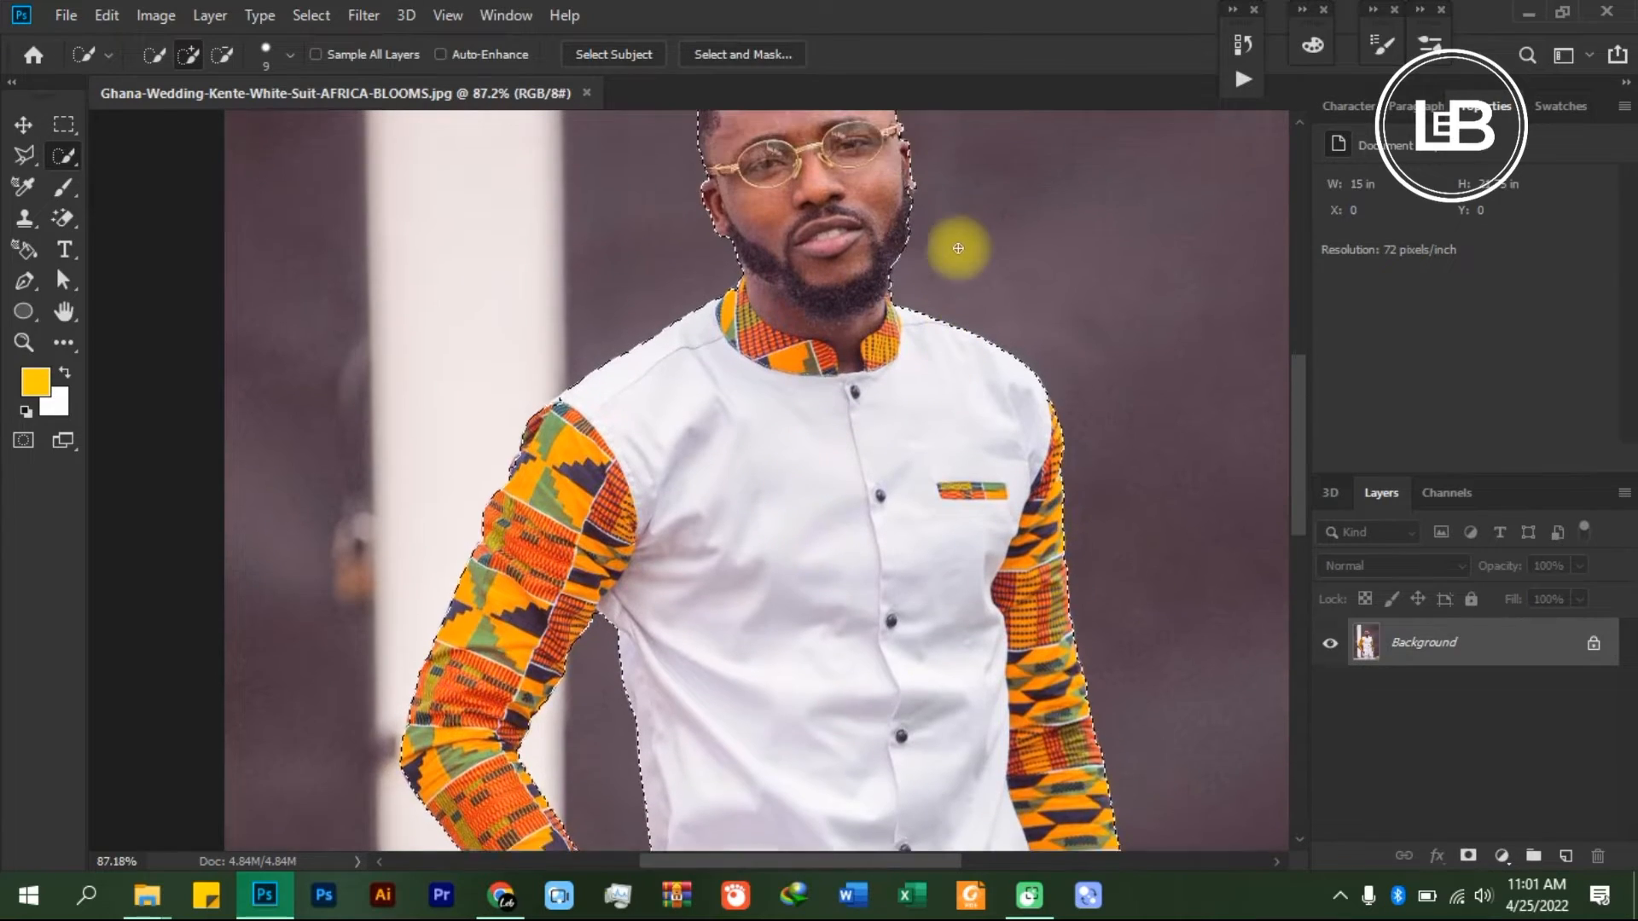
scroll(944, 366, "up", 3)
scroll(927, 355, "up", 6)
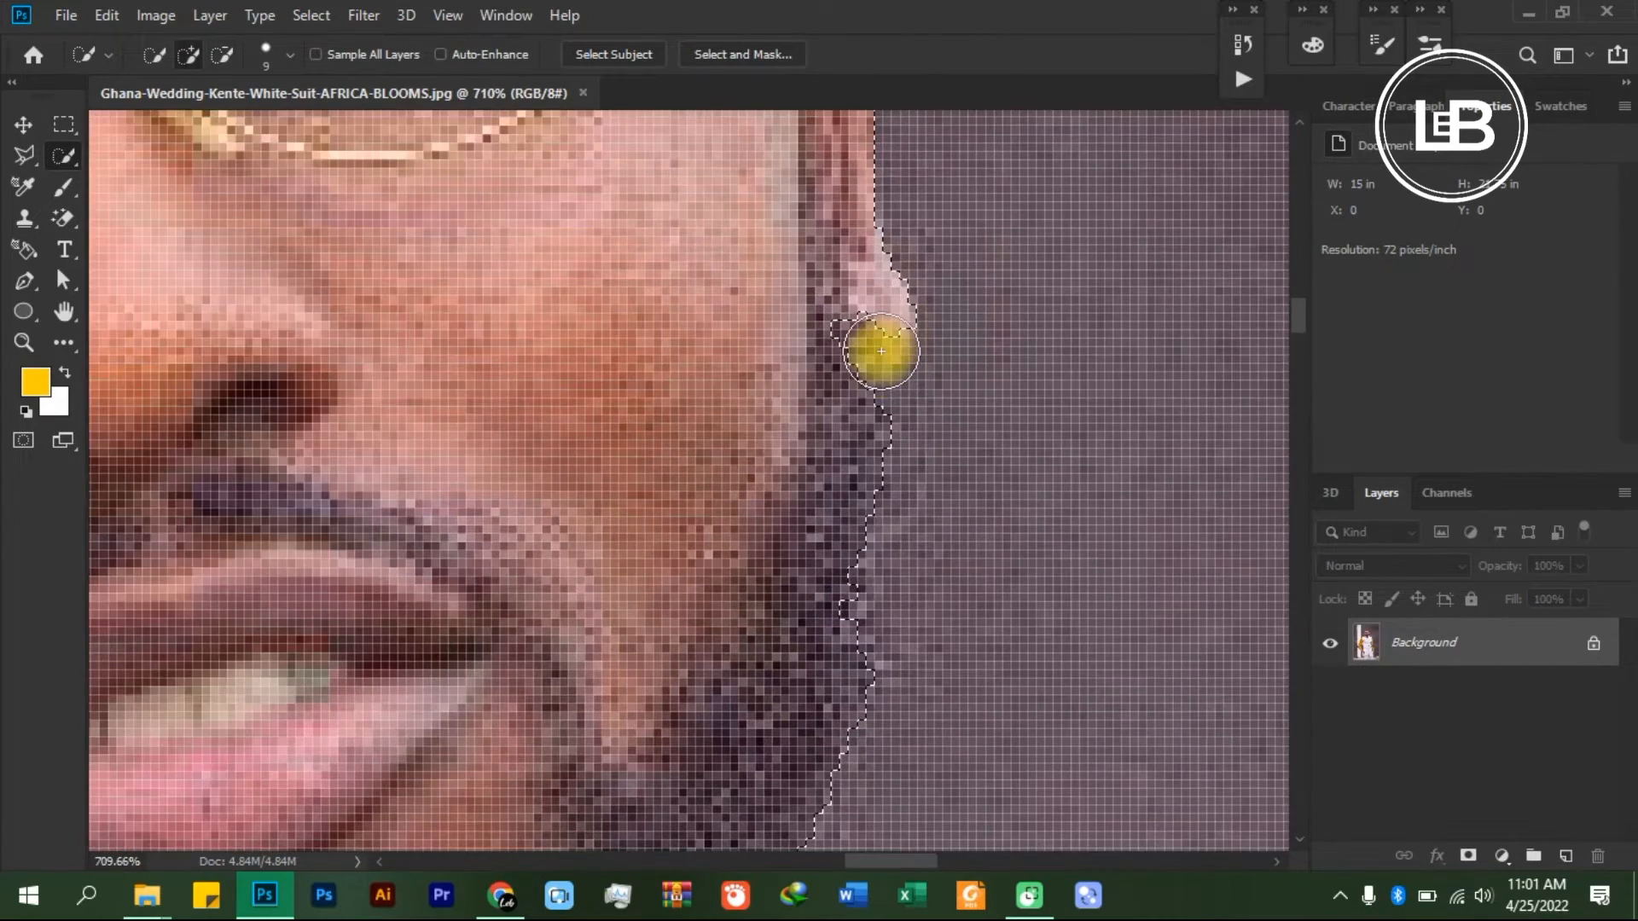
left_click_drag(881, 351, 881, 323)
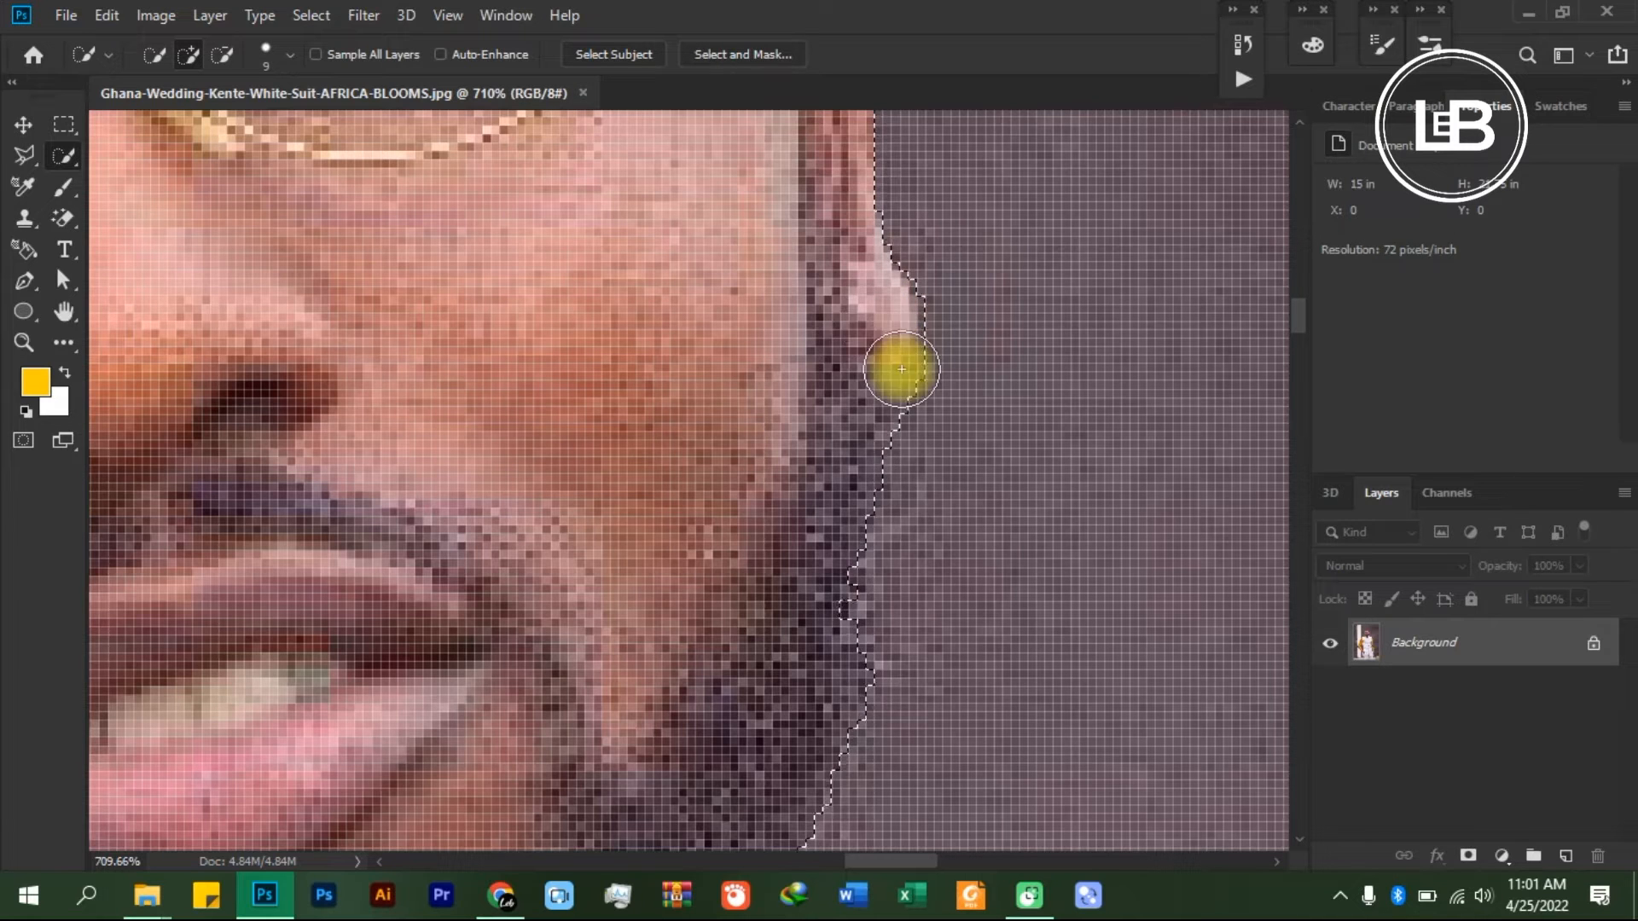
- Reduce the brush size to 7 and subtract the background bit just under the right earlobe from the selection
scroll(904, 375, "down", 1)
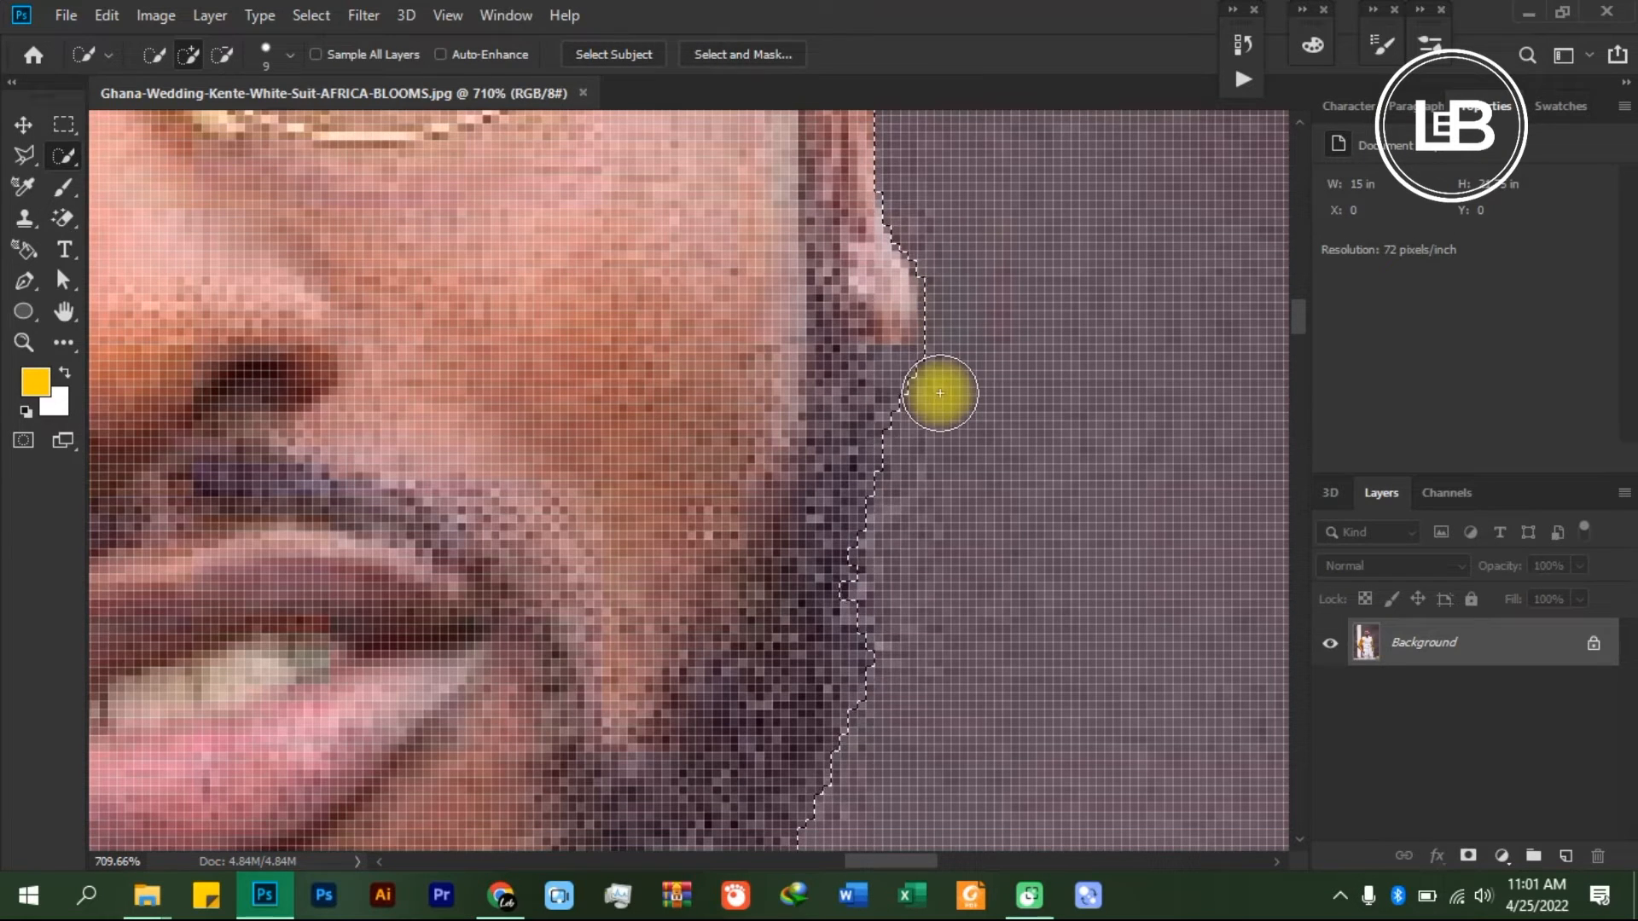
key("bracketleft")
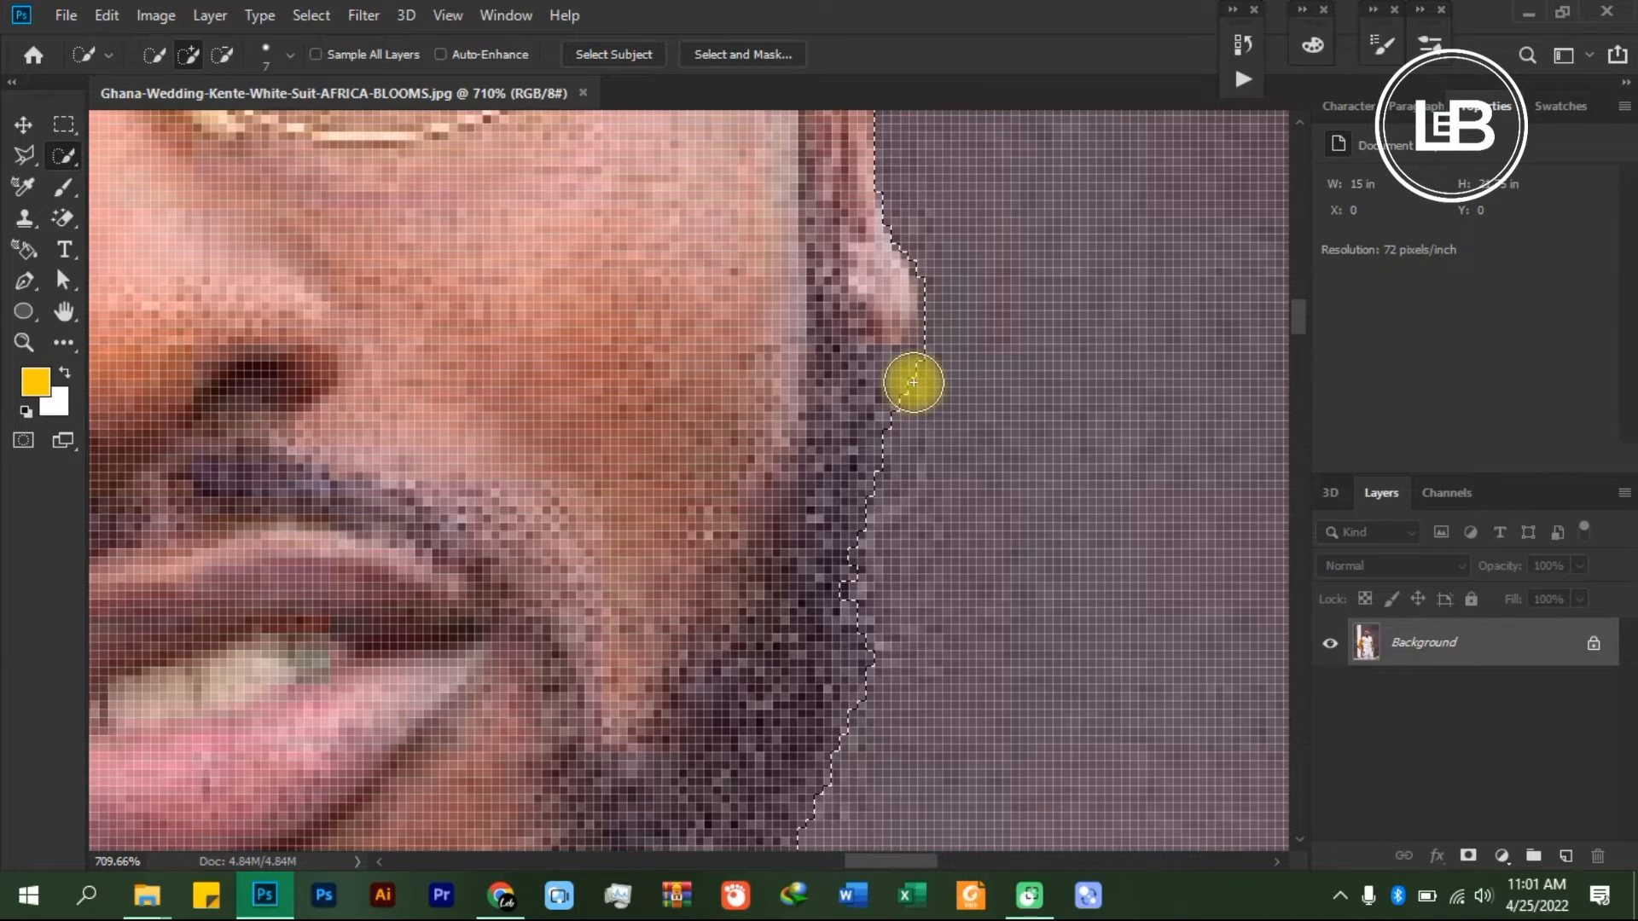
left_click(913, 382, "alt")
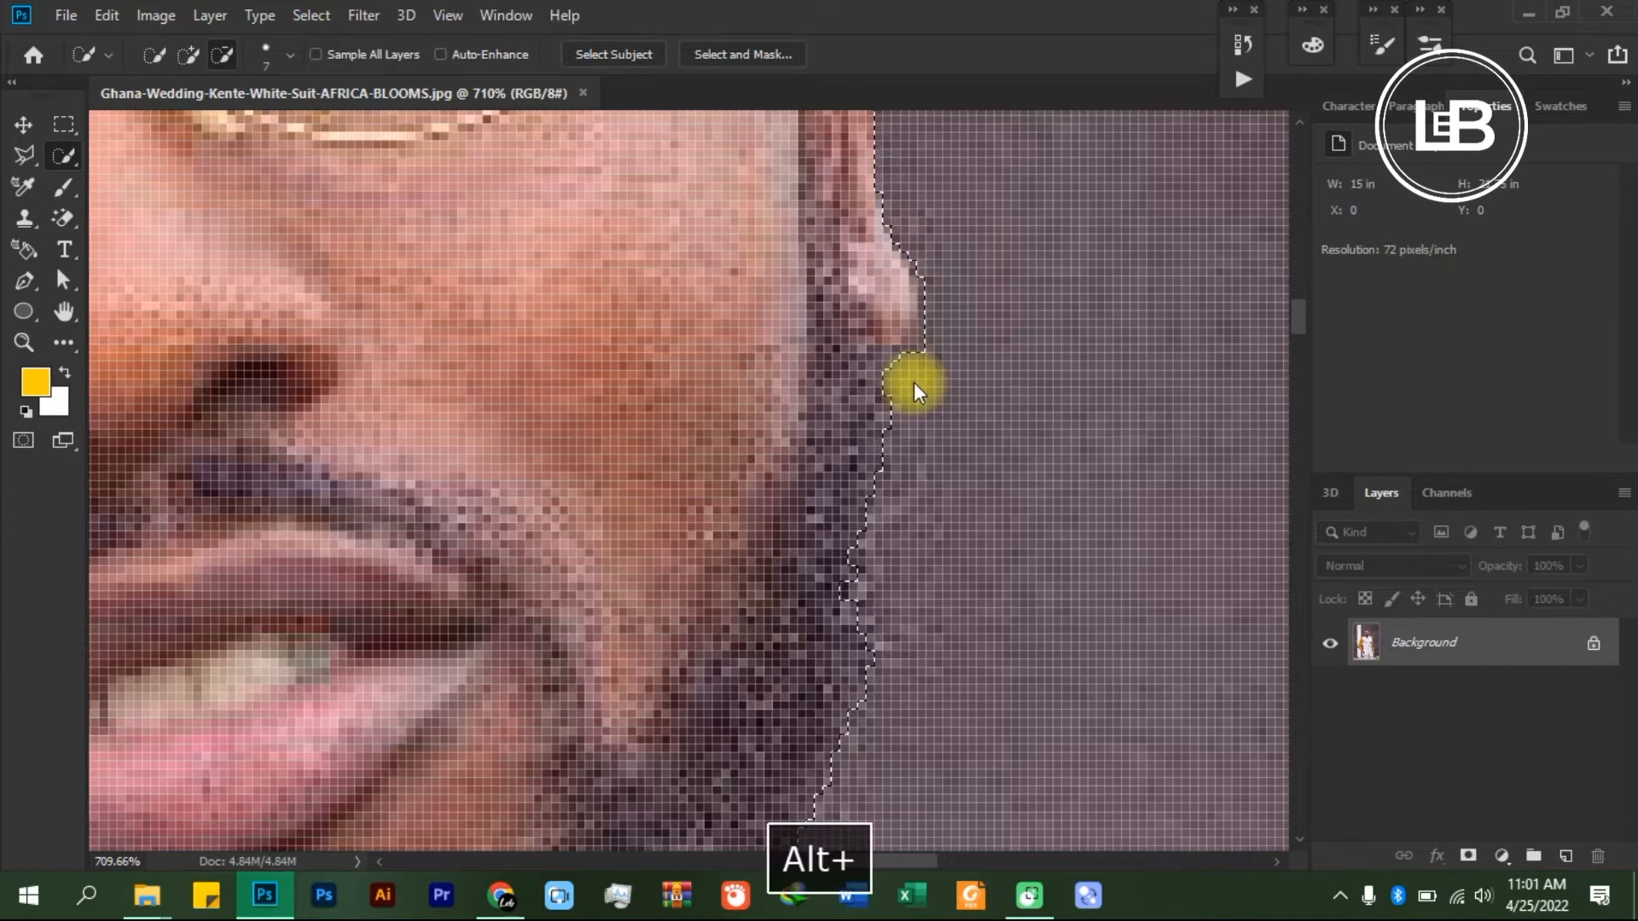
- Subtract the background gap between the shirt and the watch-wearing wrist from the selection, using a brush size of 4
scroll(913, 382, "down", 3)
scroll(914, 383, "down", 10)
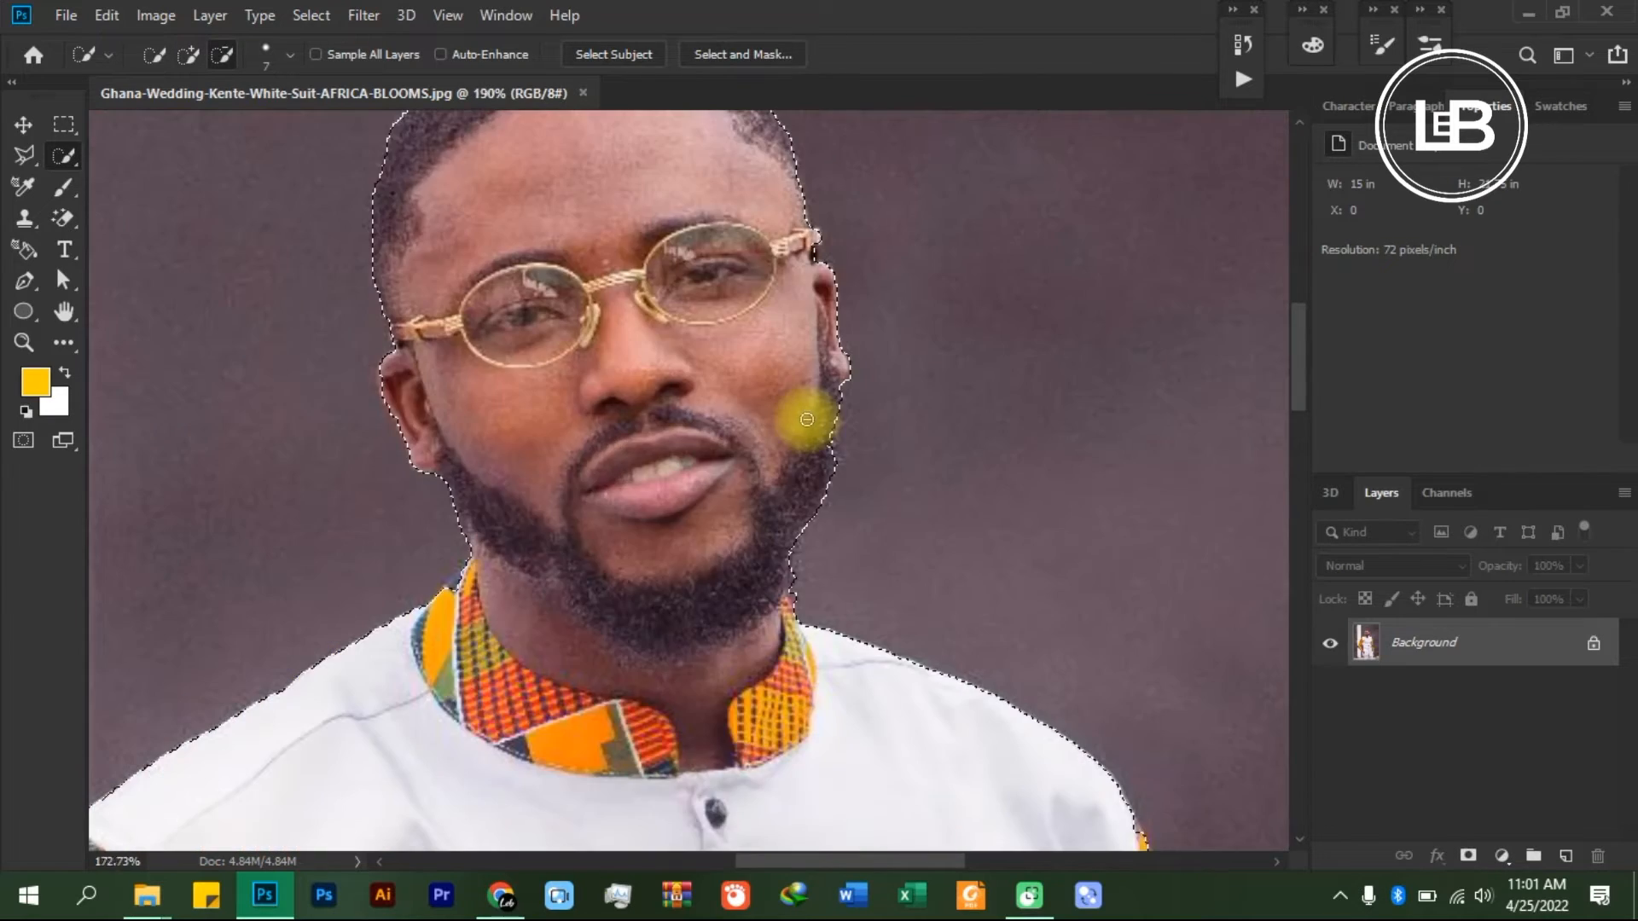
scroll(750, 434, "down", 10)
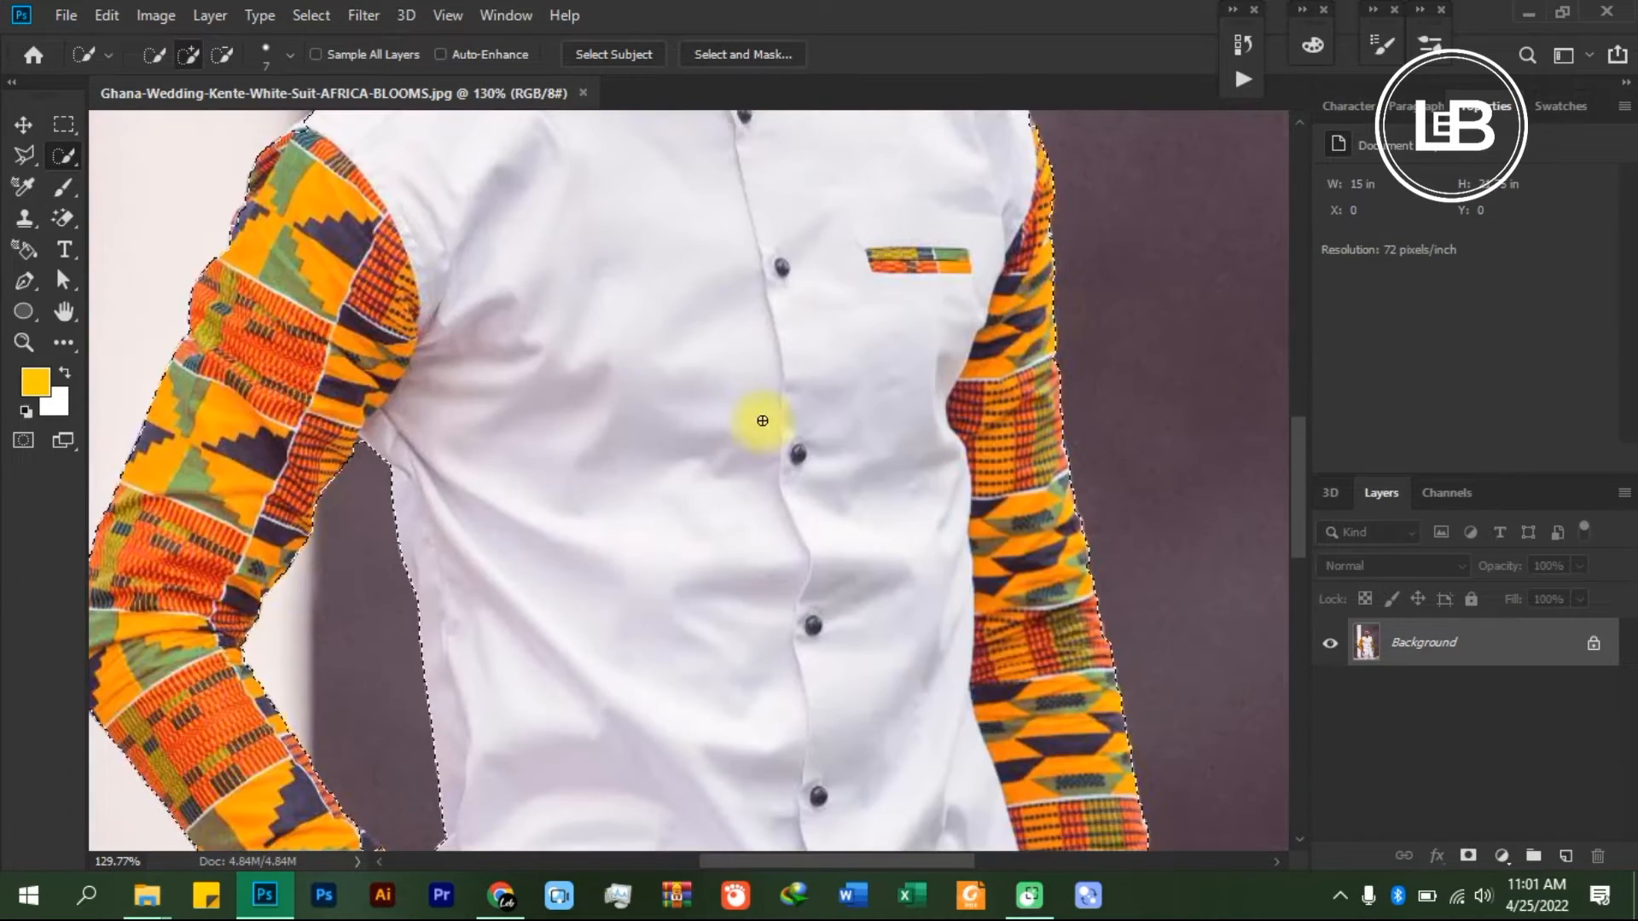
scroll(1035, 512, "down", 5)
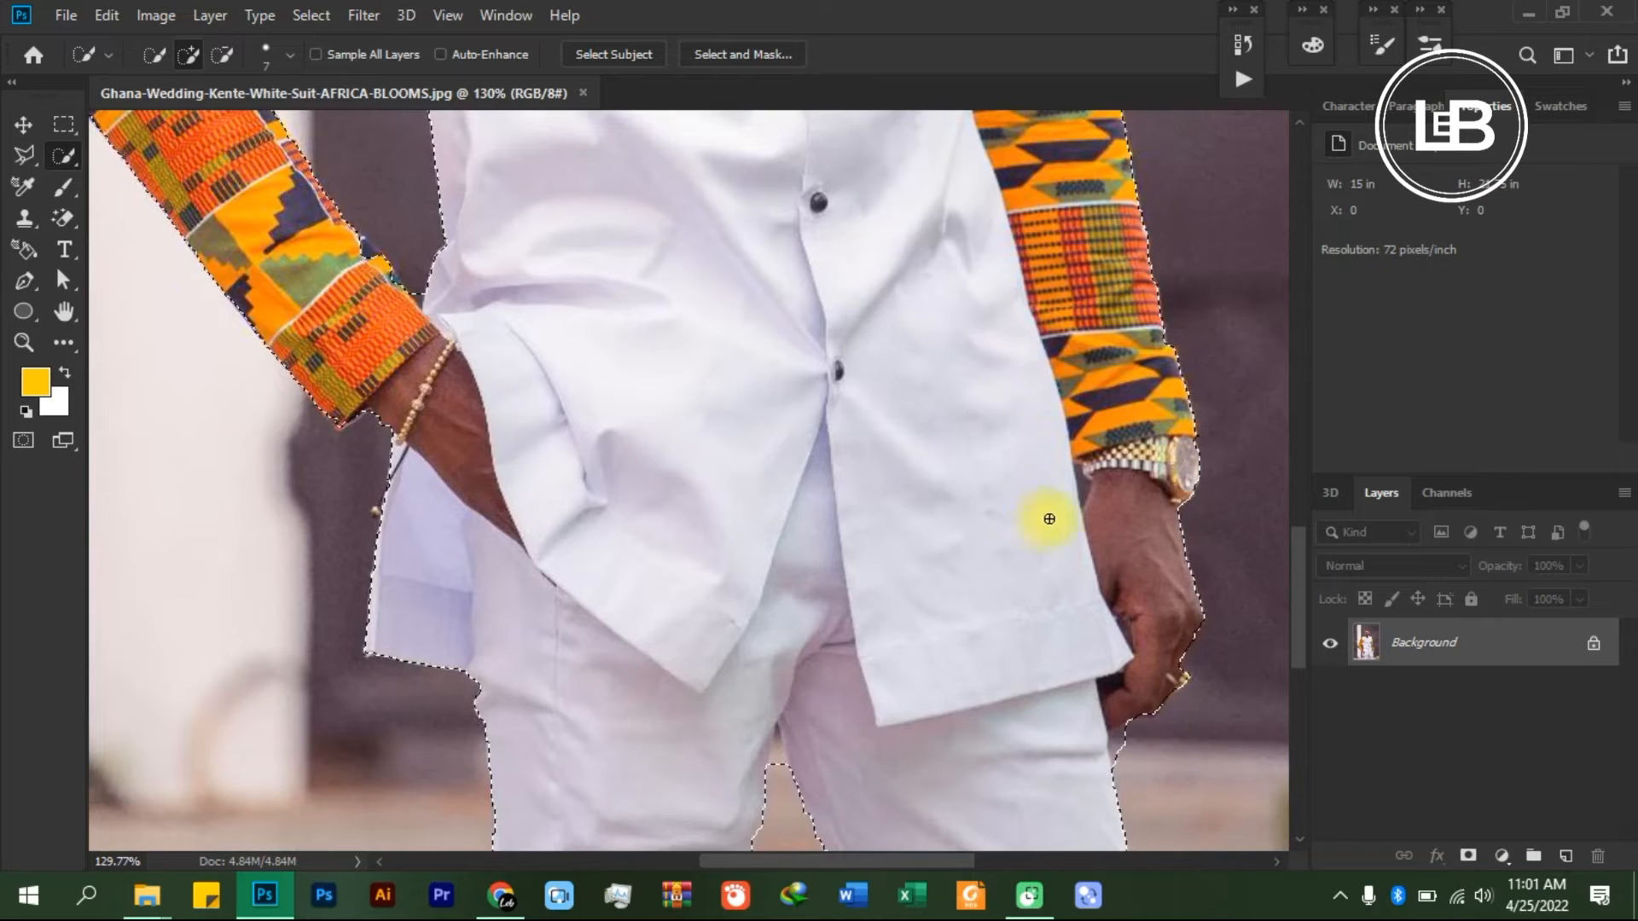
scroll(1041, 515, "up", 5)
scroll(964, 438, "up", 3)
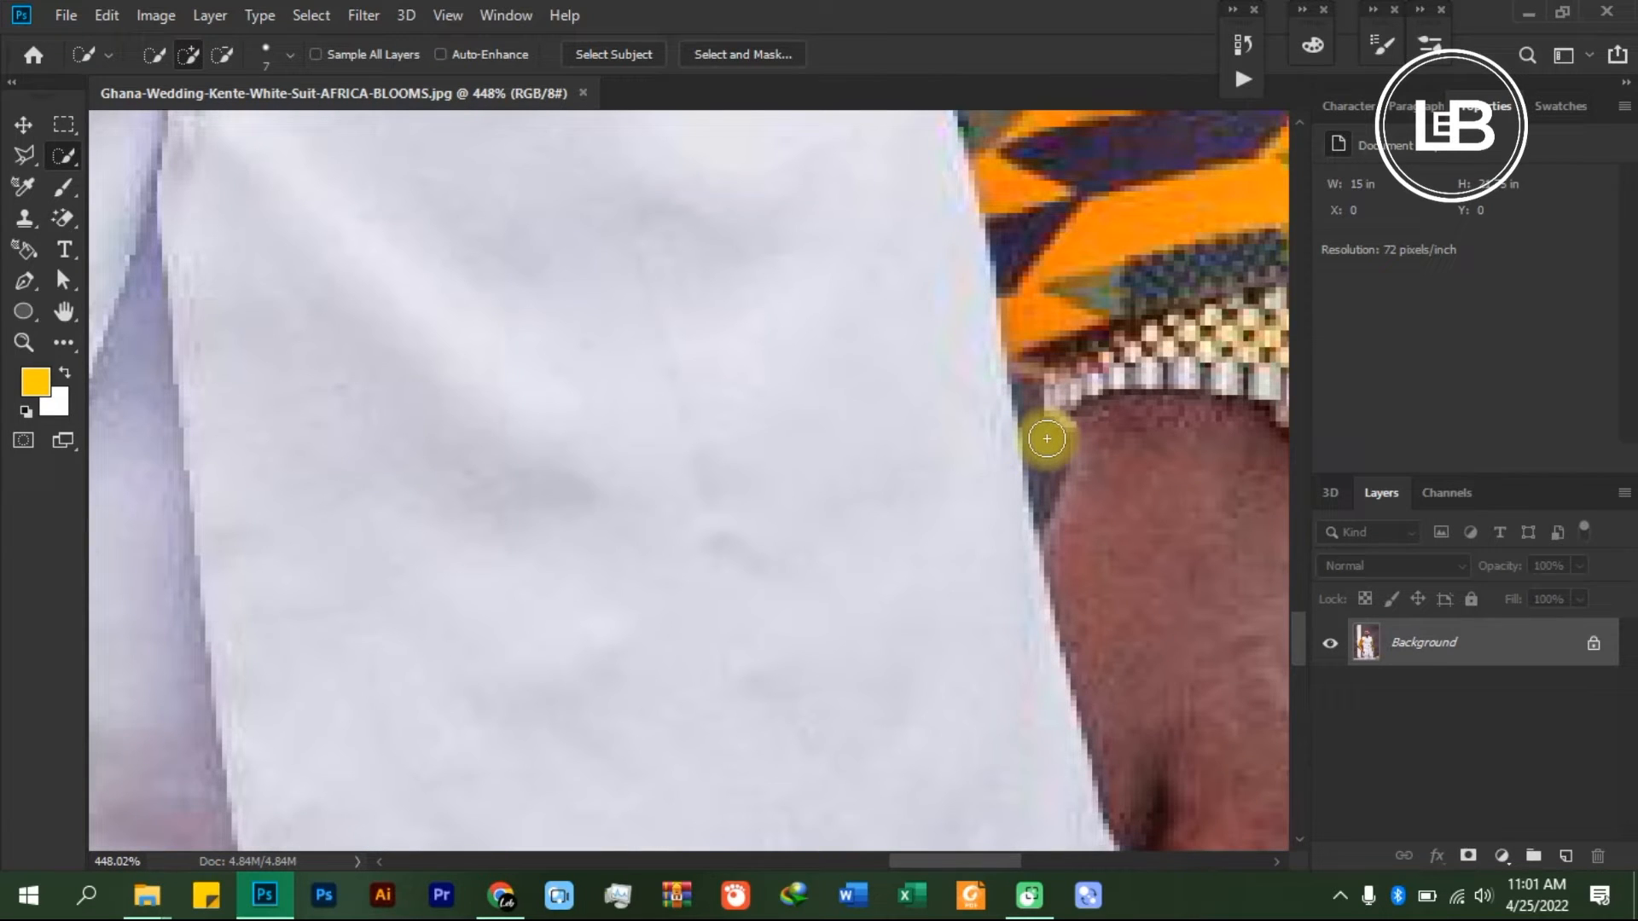
key("bracketleft")
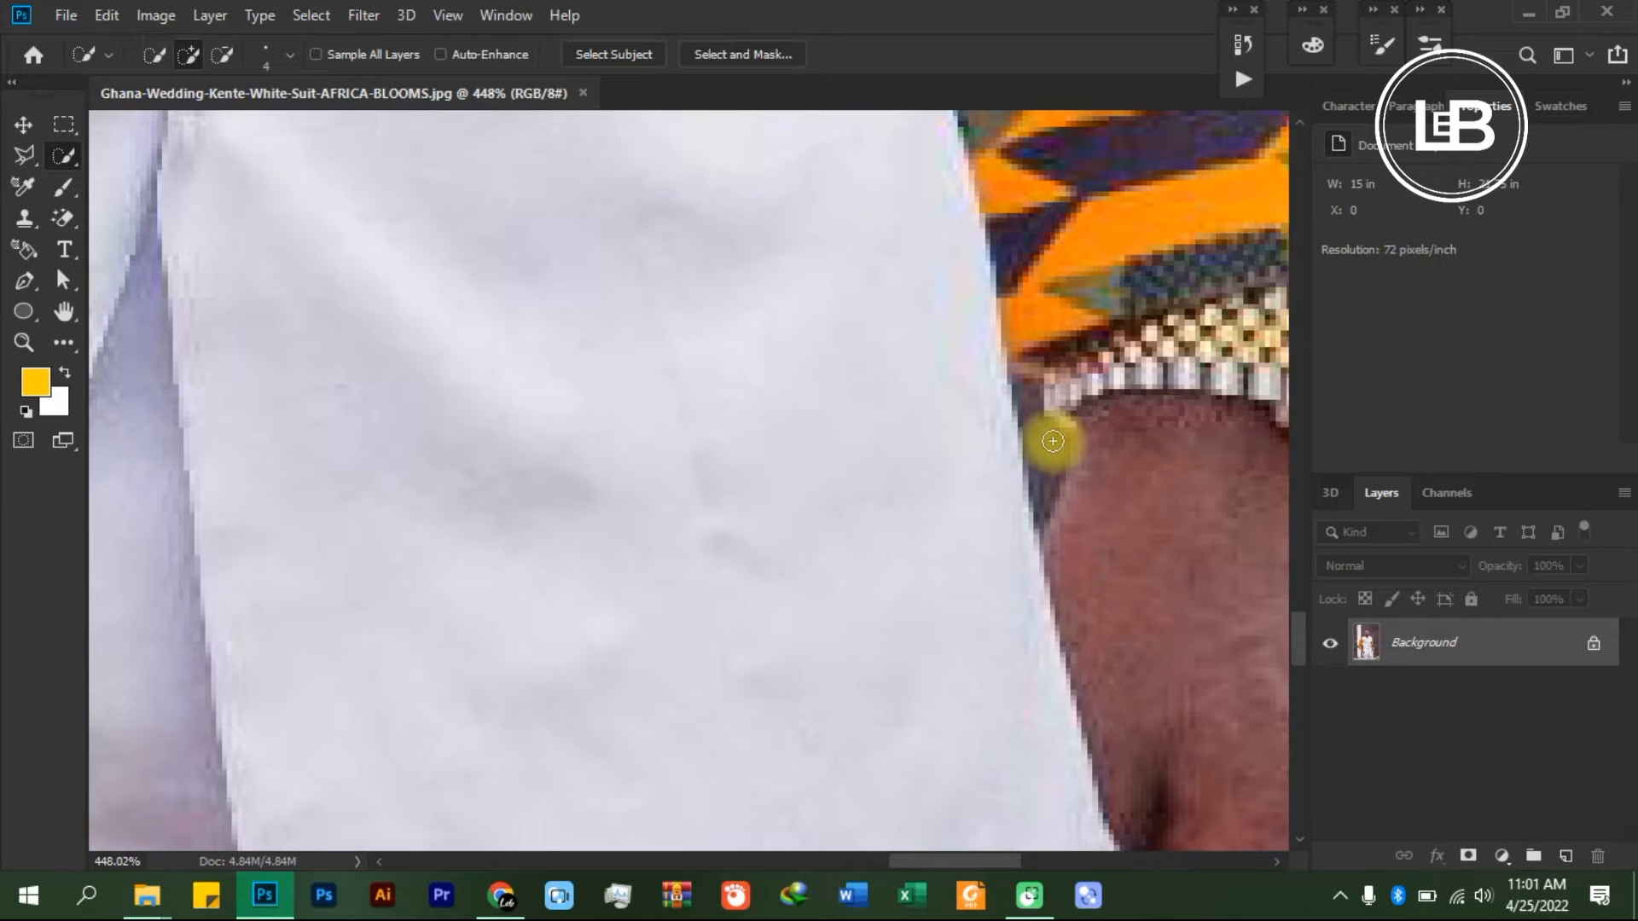
key("alt")
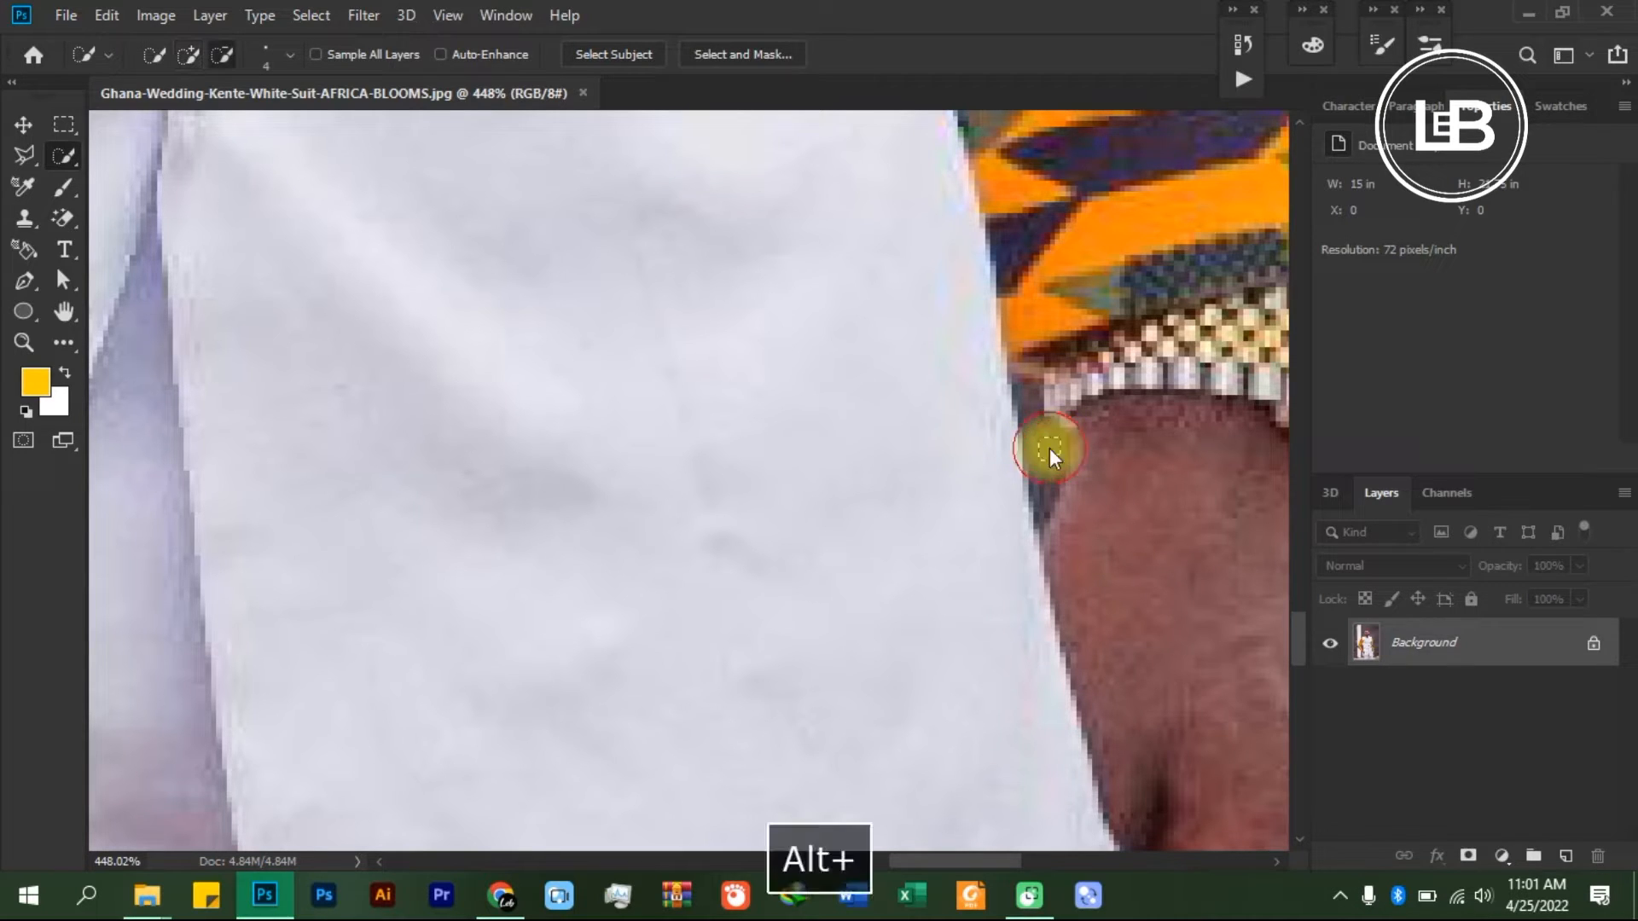
left_click_drag(1030, 412, 1045, 495)
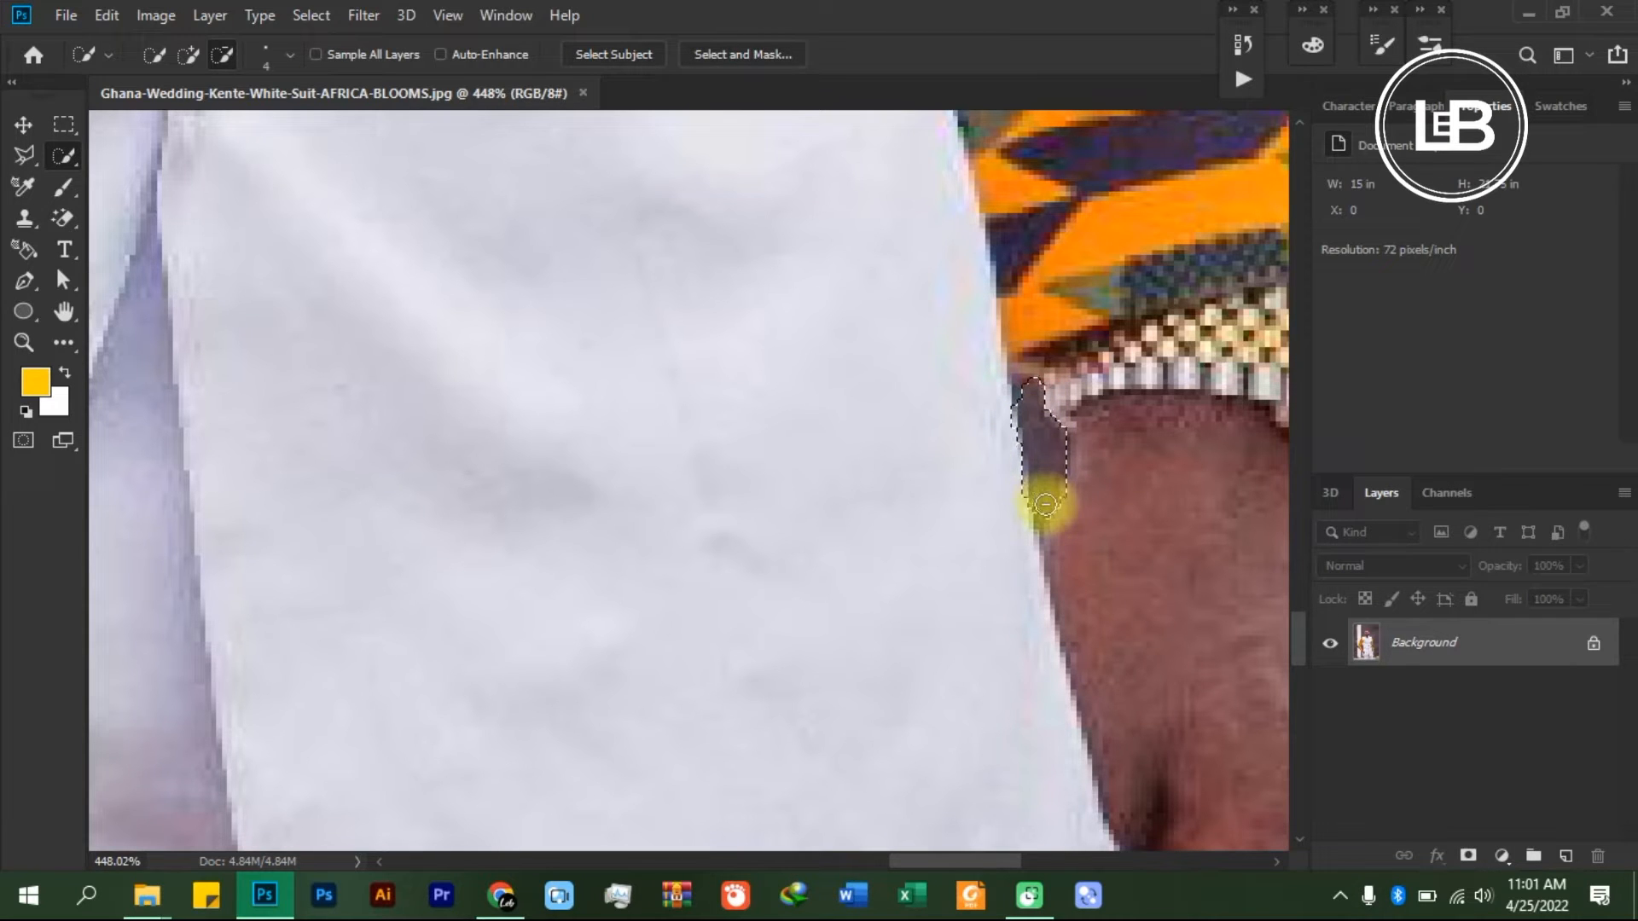
key("alt")
scroll(1058, 444, "down", 5)
scroll(1083, 466, "down", 3)
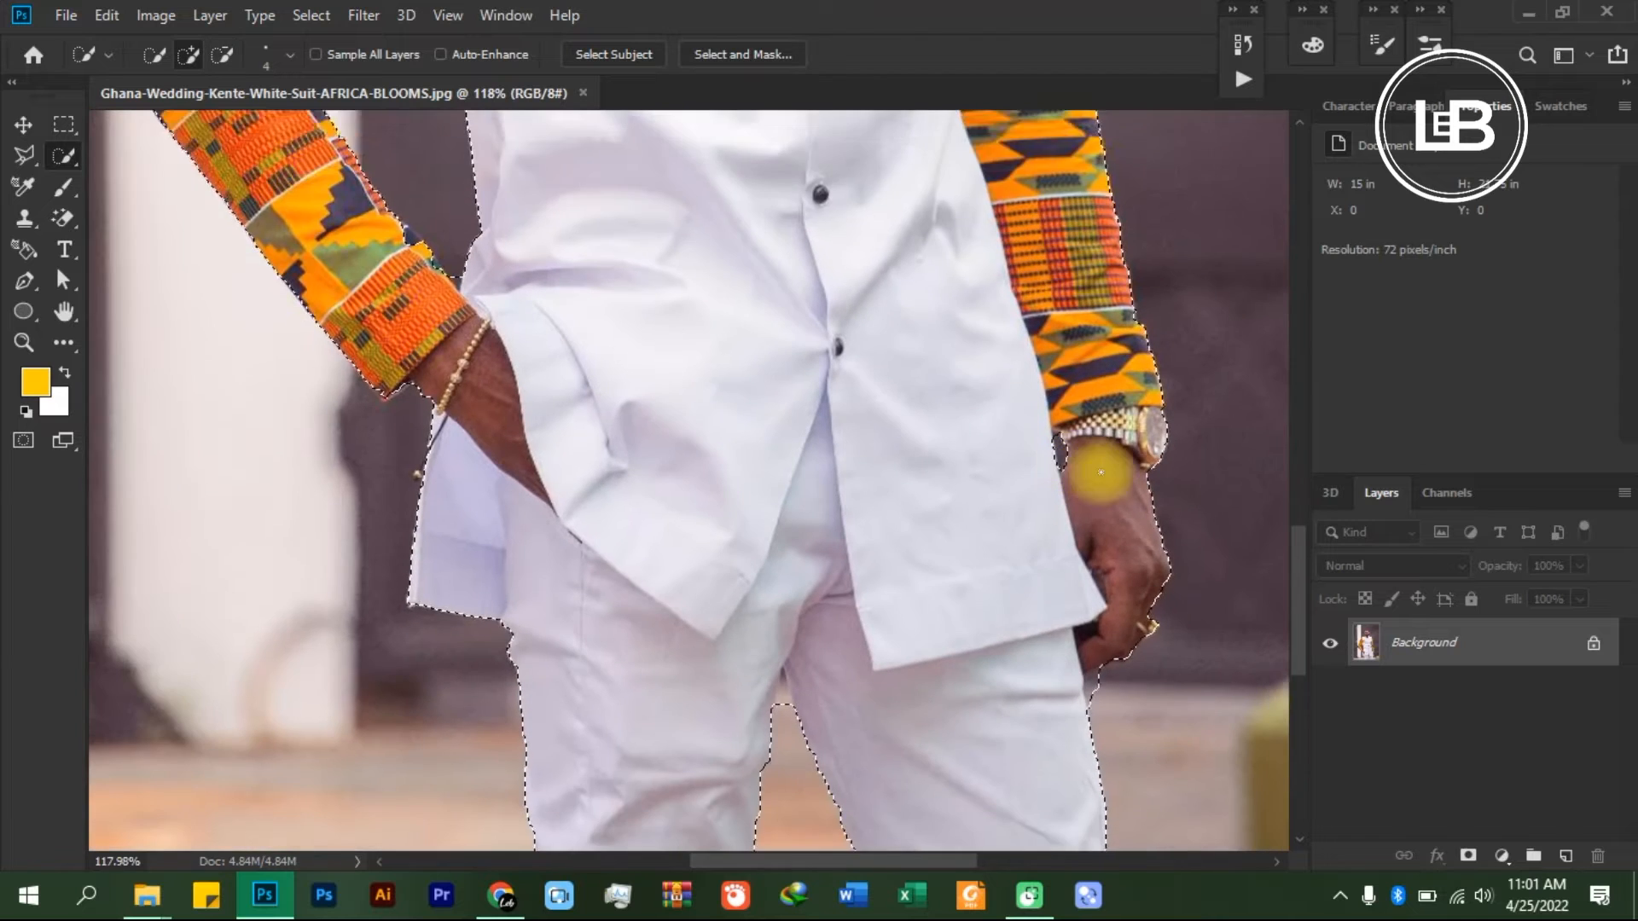
- Reduce the brush size to 2 and subtract the small background gap between the shirt's hem corner and the watch-side hand
scroll(1097, 468, "down", 2)
scroll(1108, 435, "up", 5)
scroll(1108, 448, "up", 4)
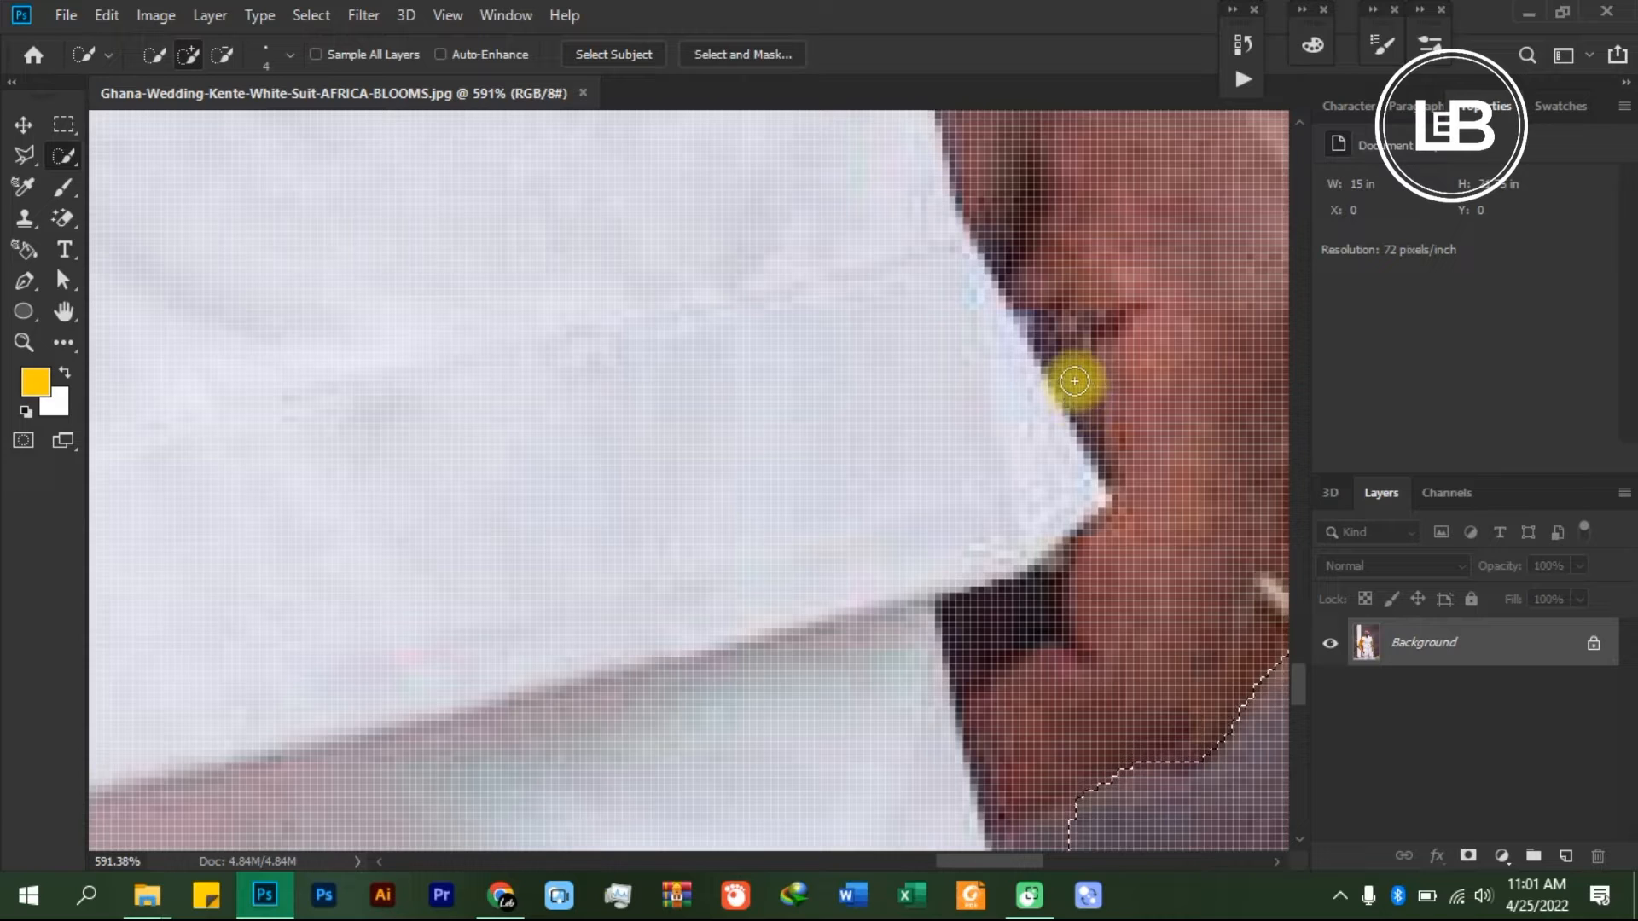
key("bracketleft")
key("bracketleft")
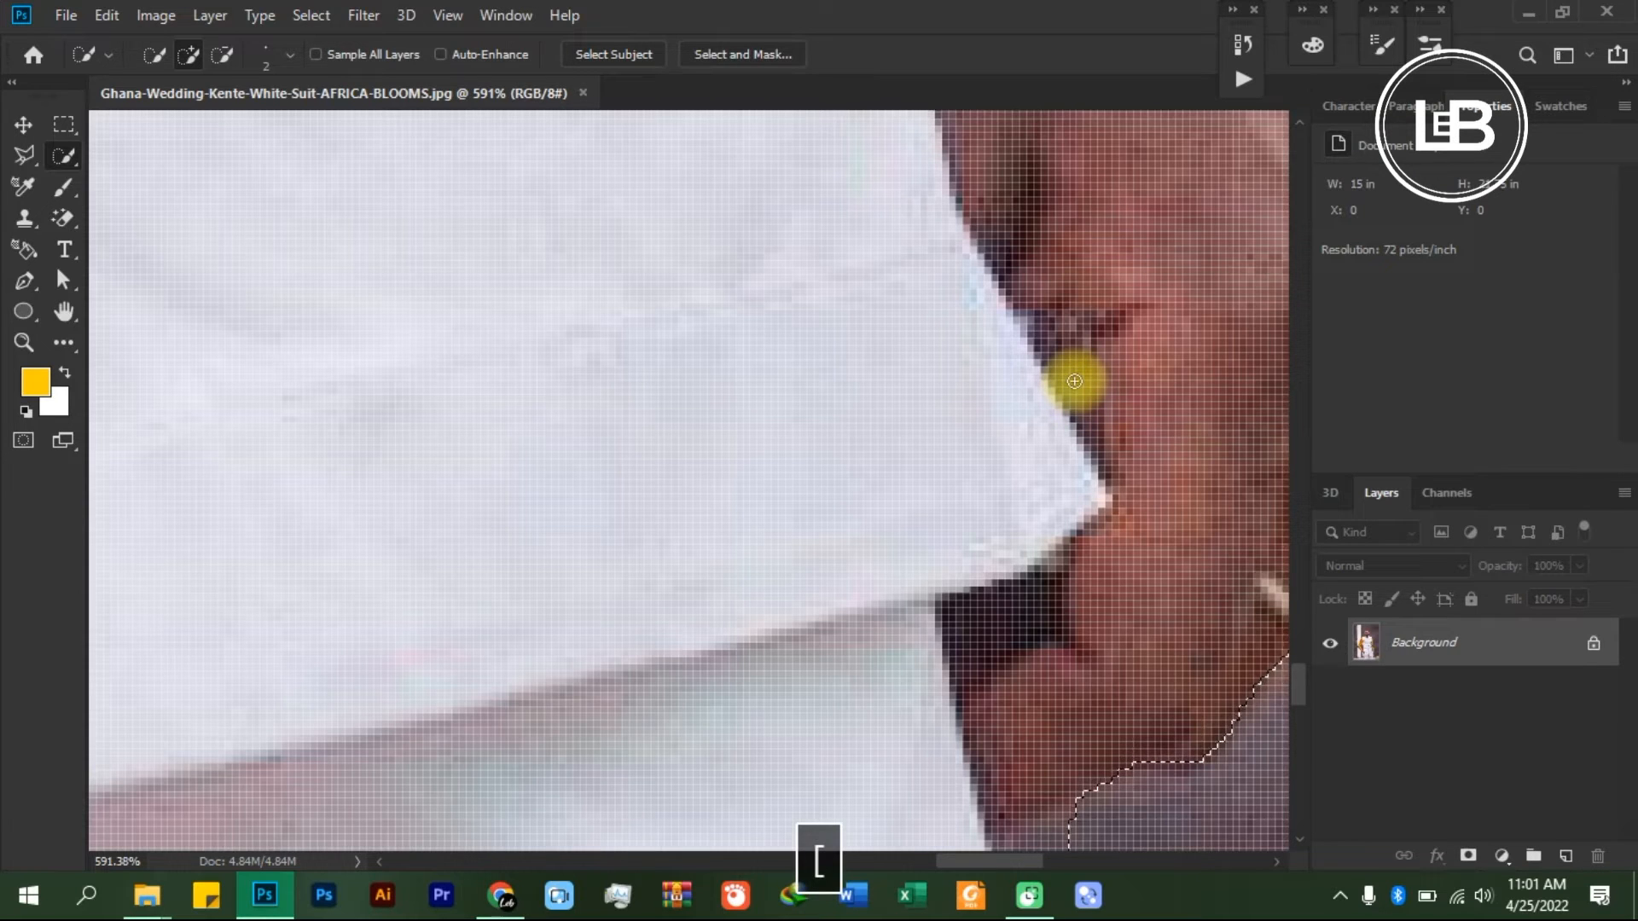
key("alt")
mouse_move(1060, 380)
left_mouse_down()
mouse_move(1078, 376)
mouse_move(1082, 402)
left_mouse_up()
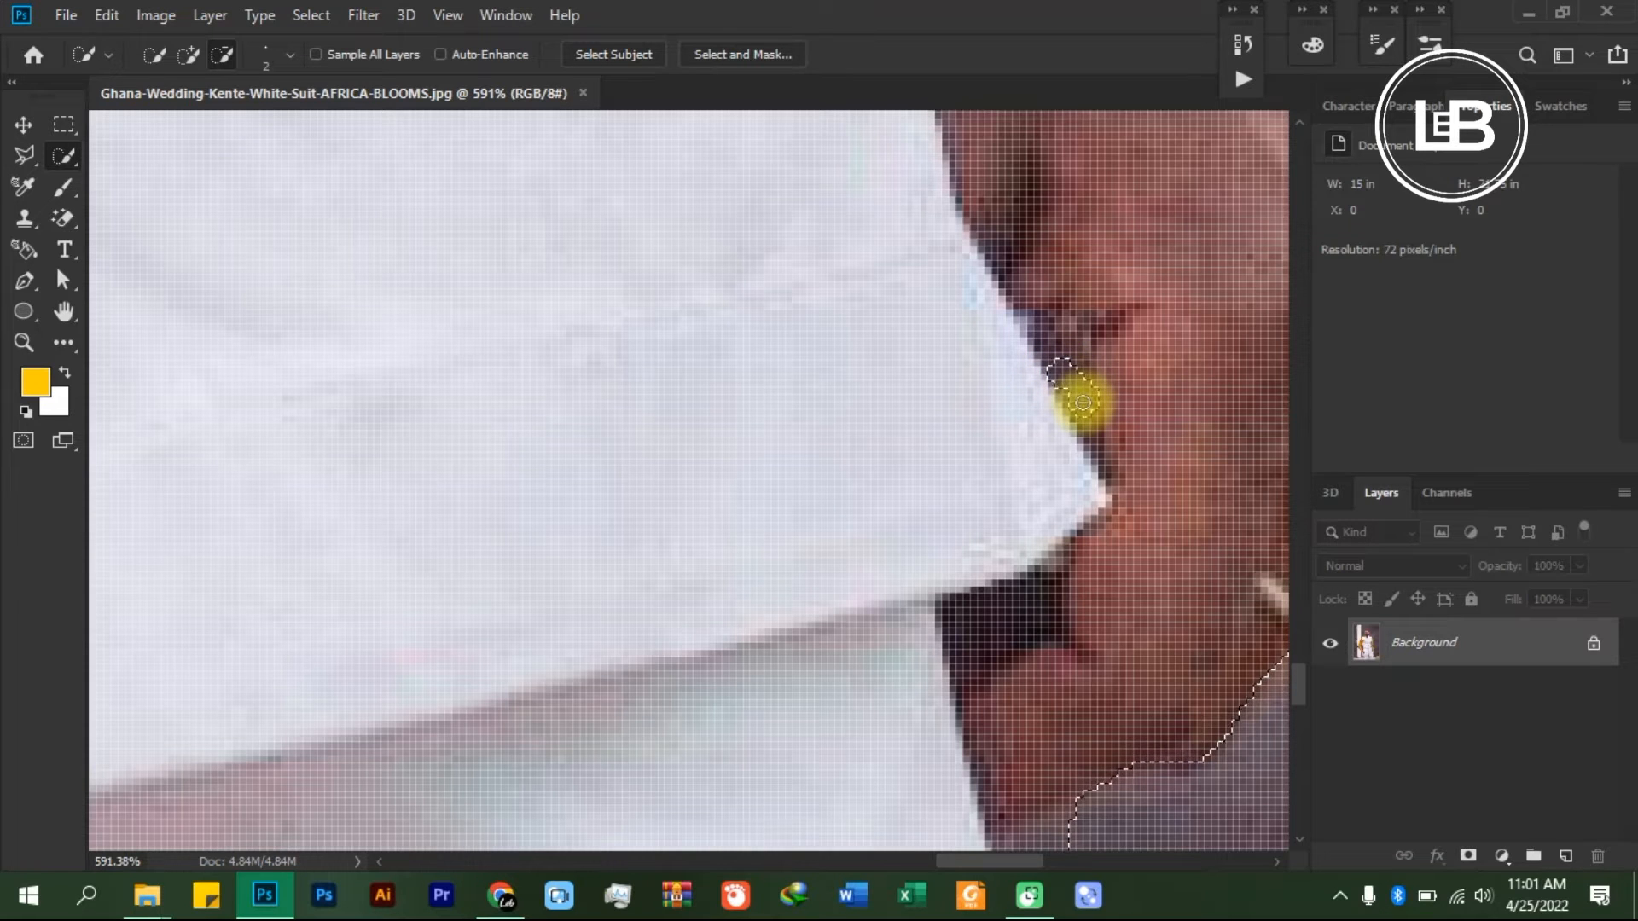
- Increase the brush size to 9 and subtract the background bit below the watch-side fingers along the trouser edge
scroll(1072, 431, "down", 5)
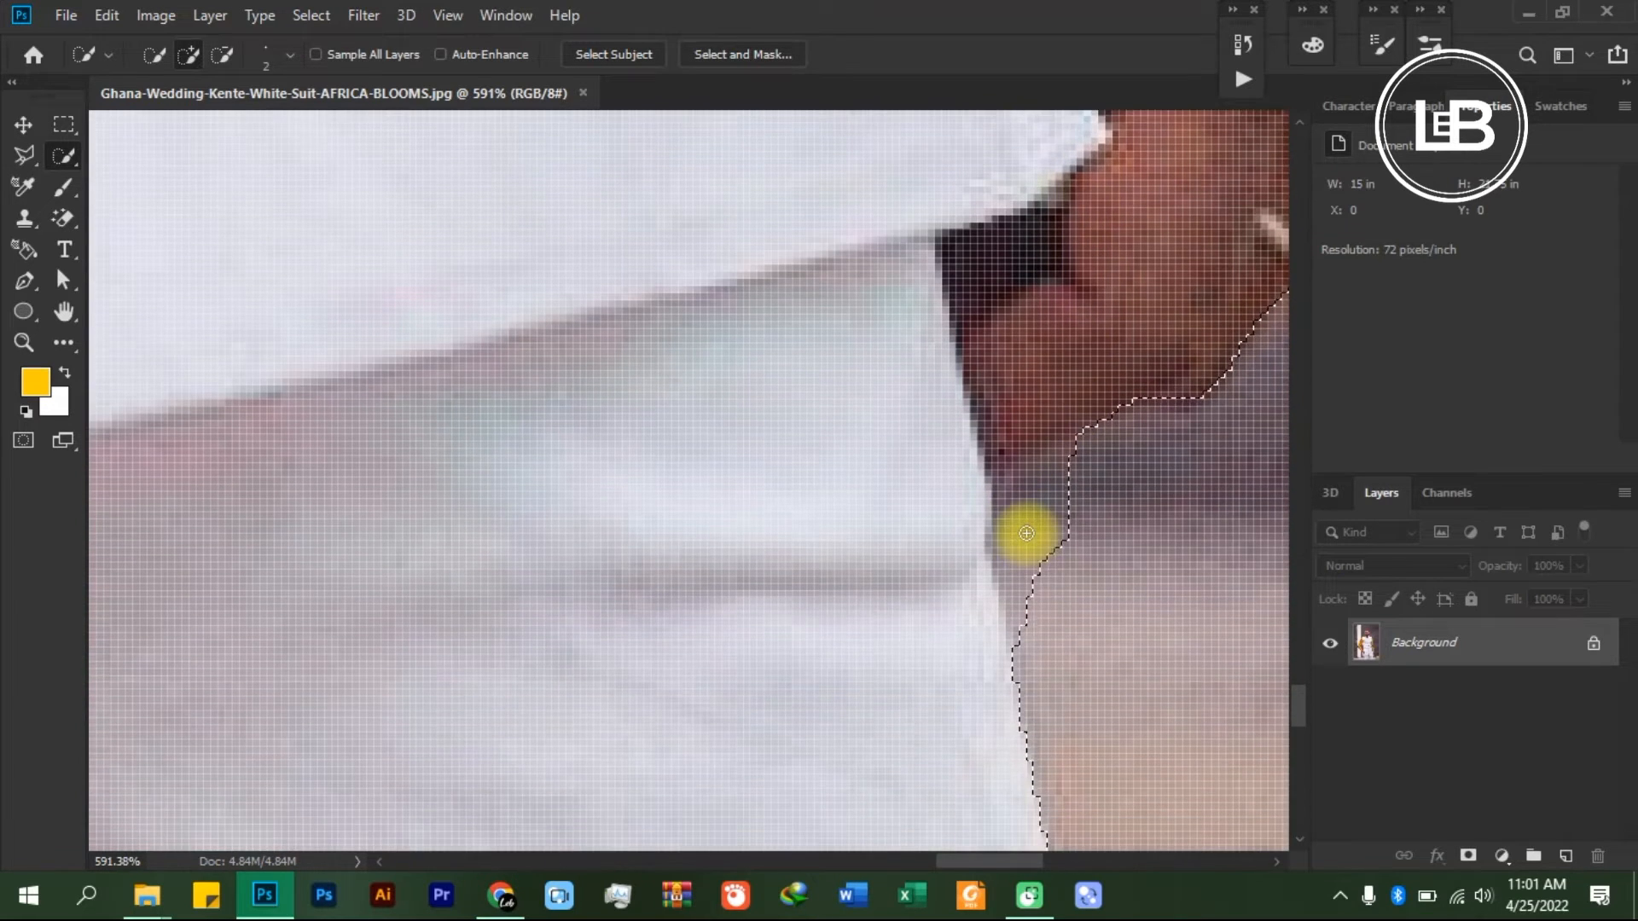
scroll(1026, 534, "up", 1)
scroll(1064, 541, "down", 1)
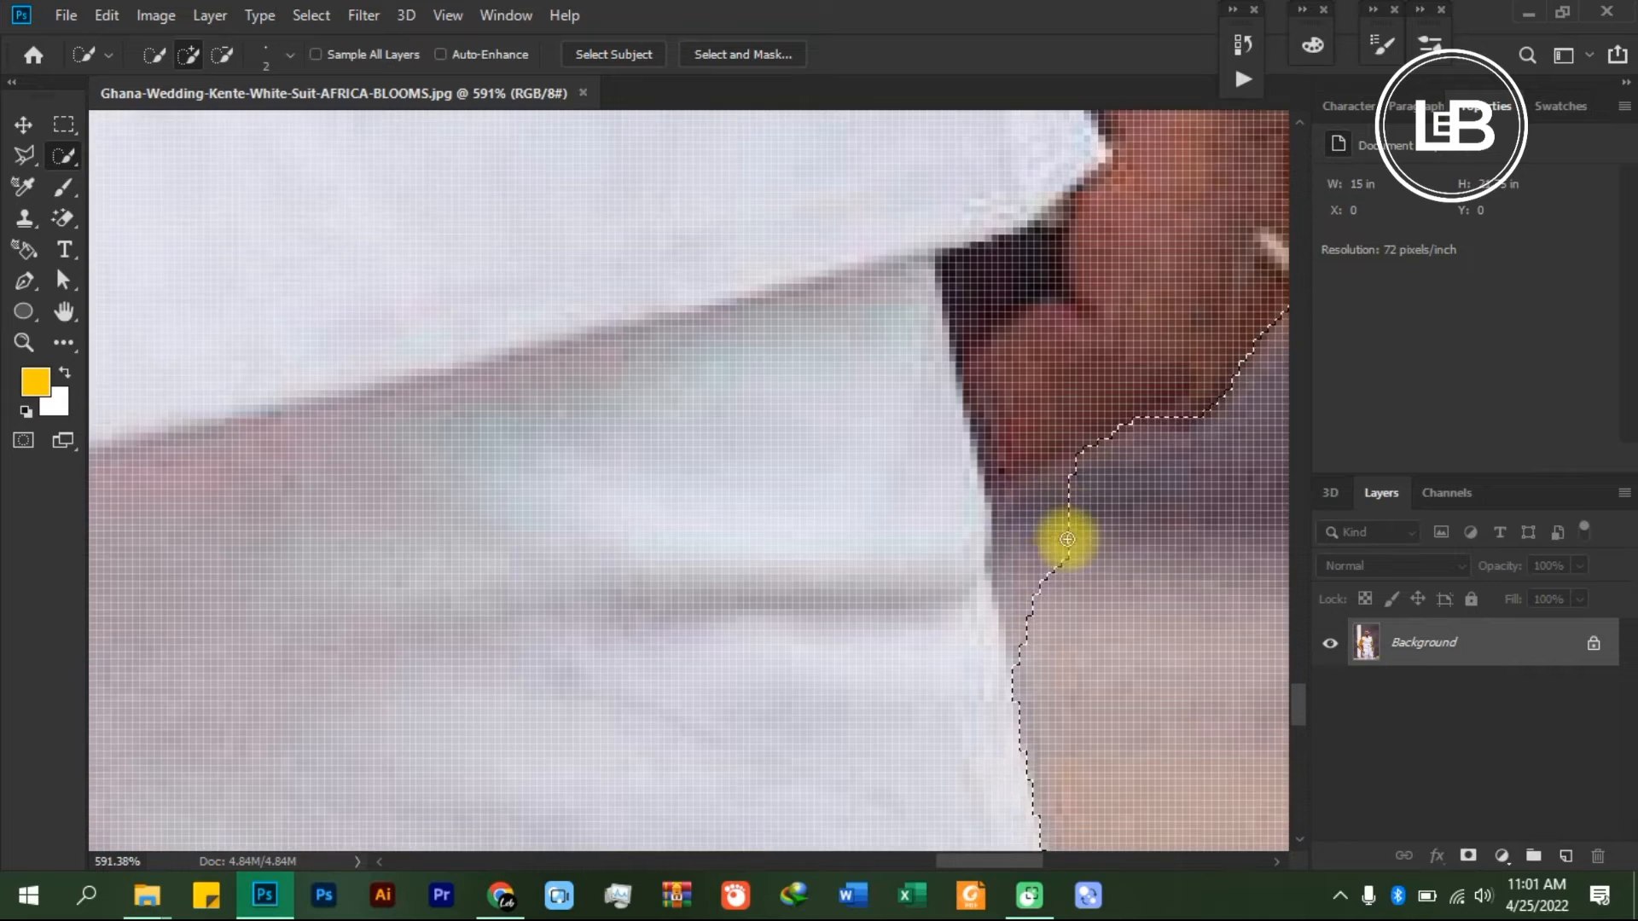
key("bracketright")
key("bracketright")
key("bracketright")
key("bracketright")
key("bracketright")
key("bracketright")
key("bracketright")
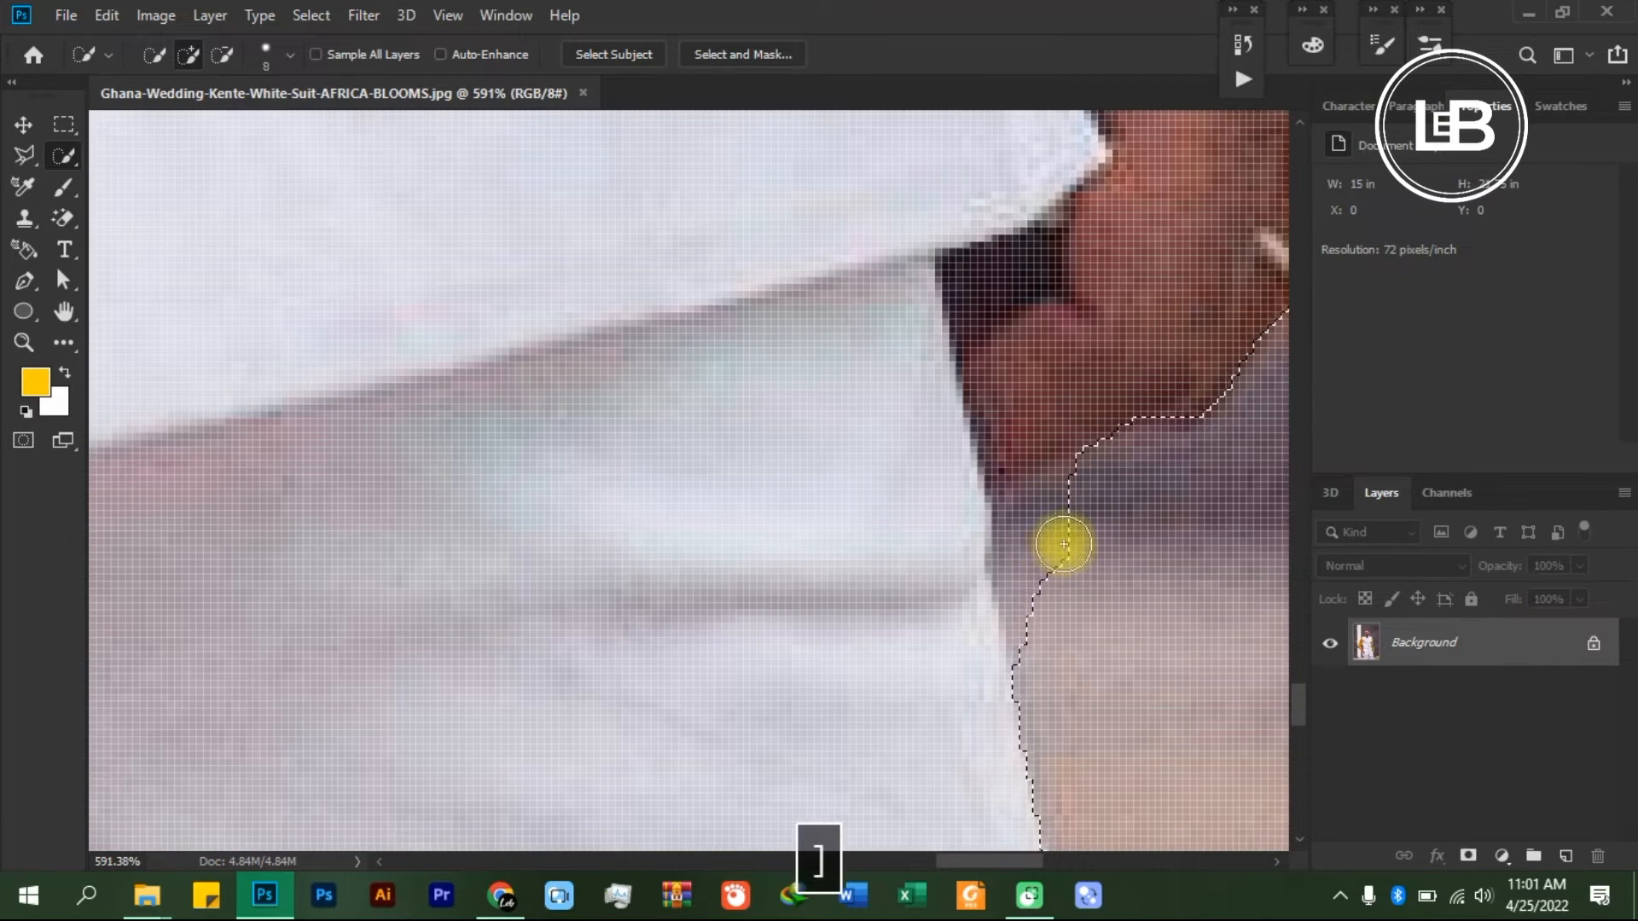
left_click(1071, 541, "alt")
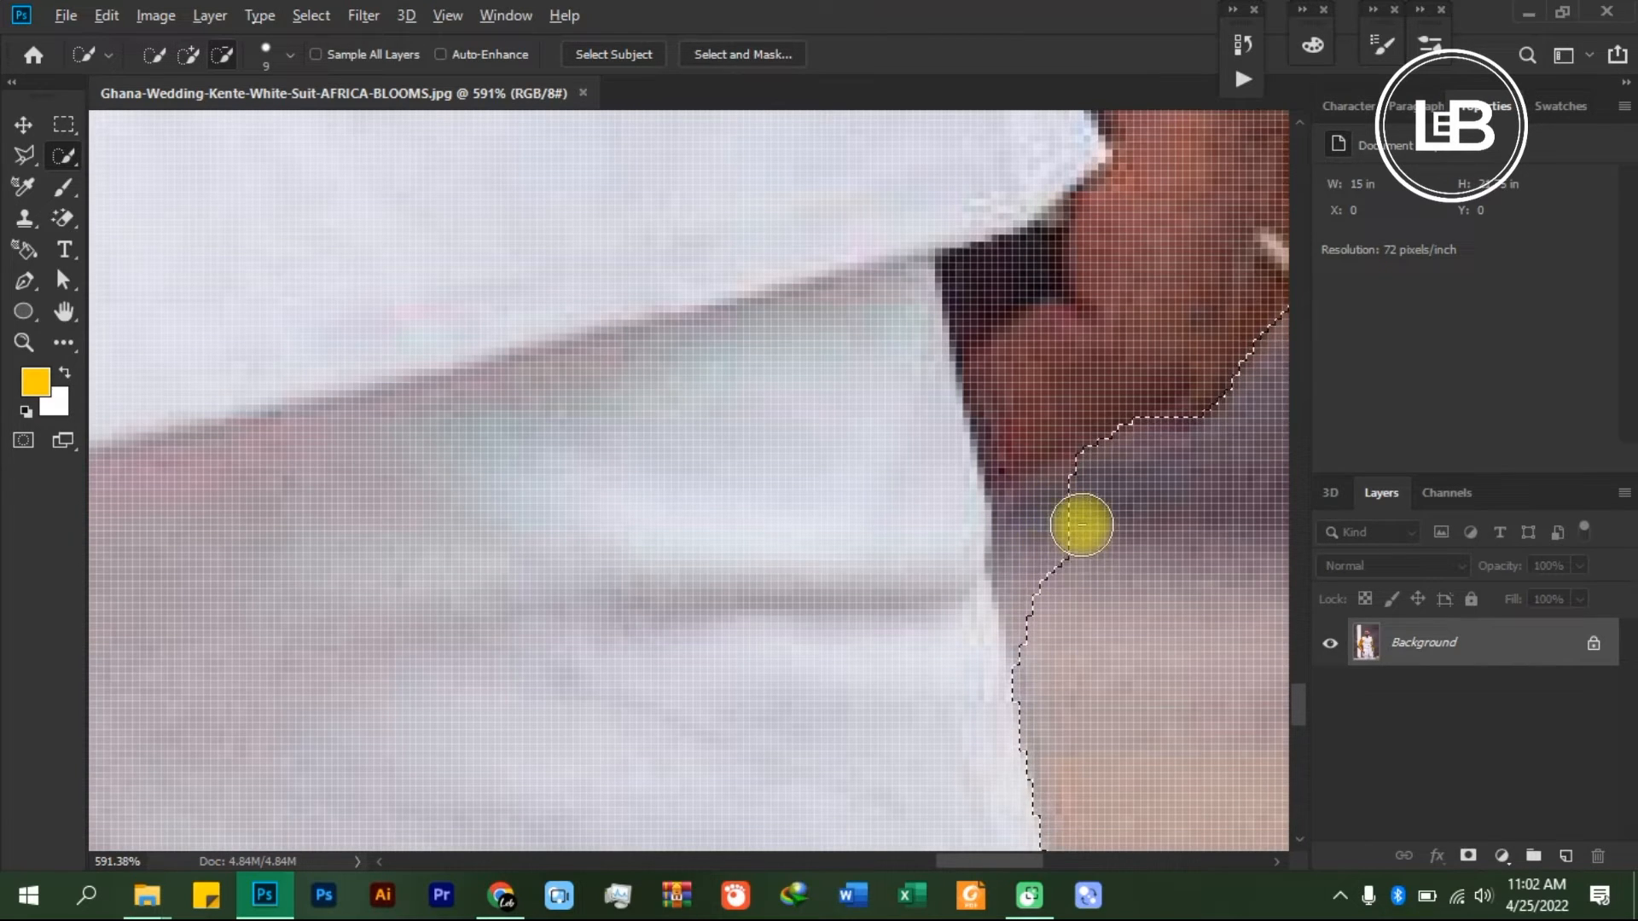
left_click_drag(1078, 524, 1064, 621)
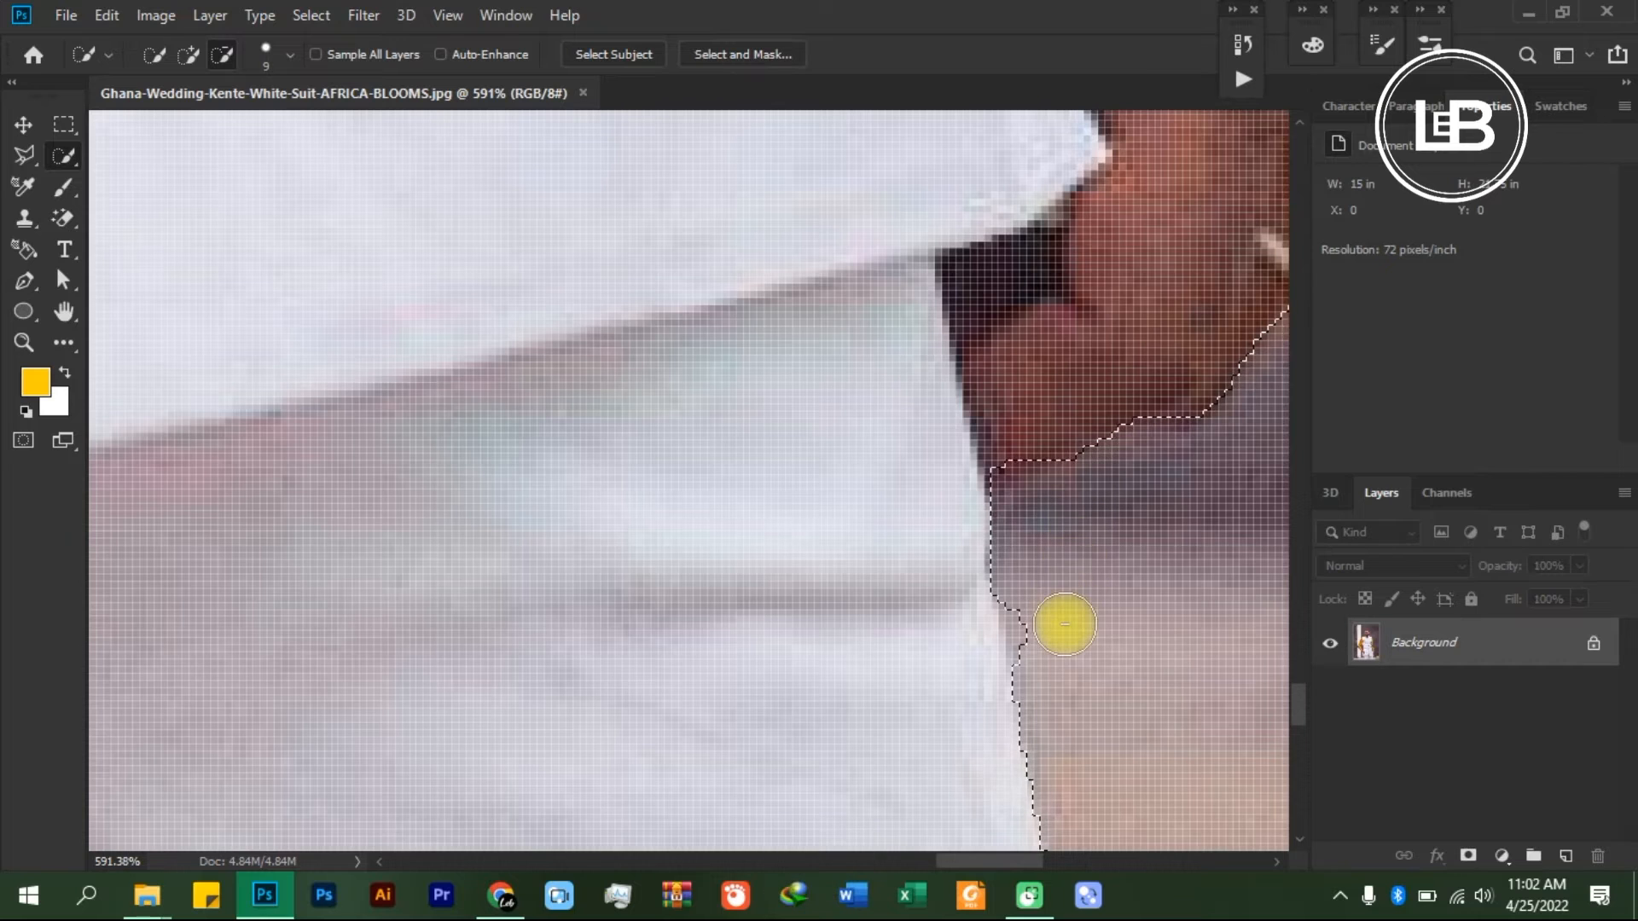
- Reduce the brush size to 5 and subtract the remaining background at the top of the gap between the trouser legs
scroll(1052, 678, "down", 10)
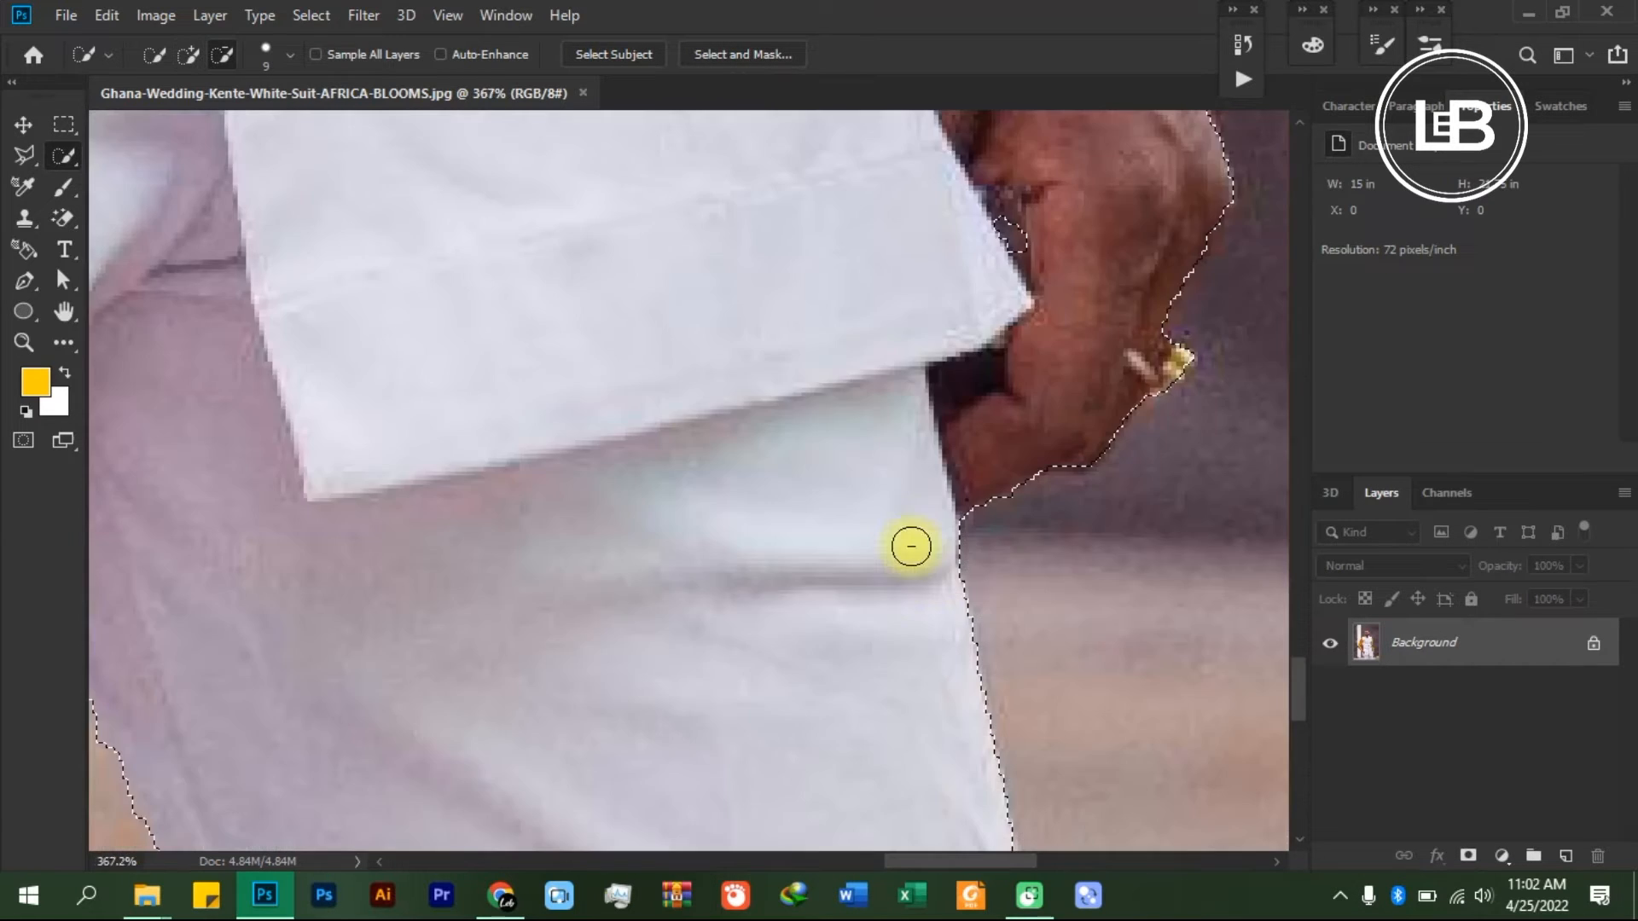
scroll(802, 590, "down", 3)
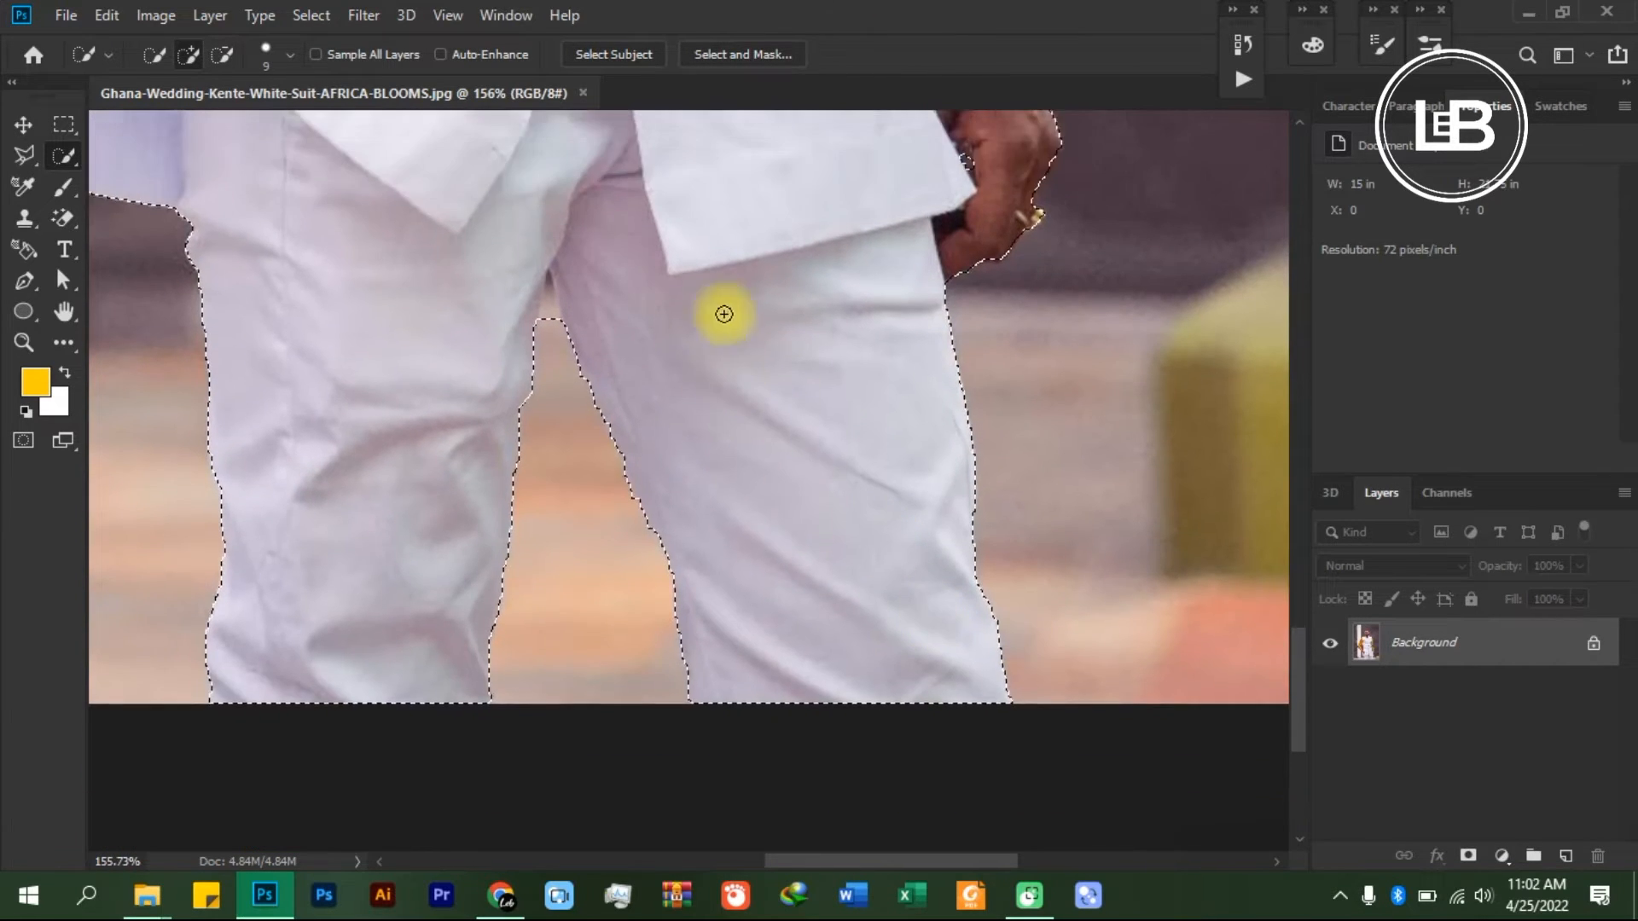
scroll(574, 253, "up", 8)
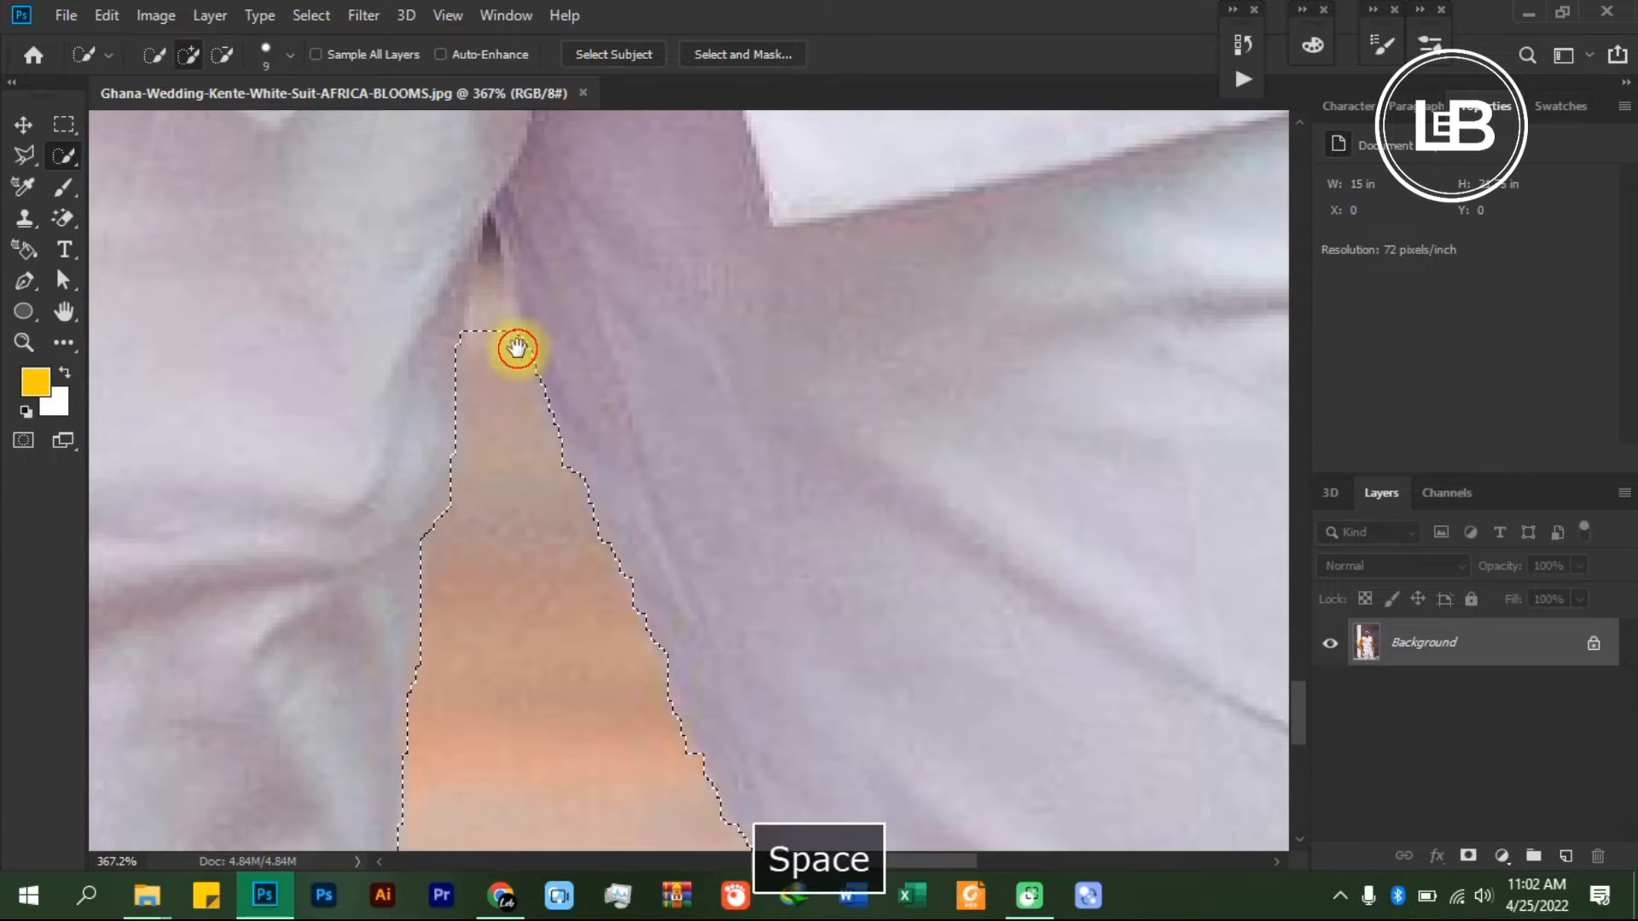
left_click_drag(512, 350, 694, 427)
key("bracketleft")
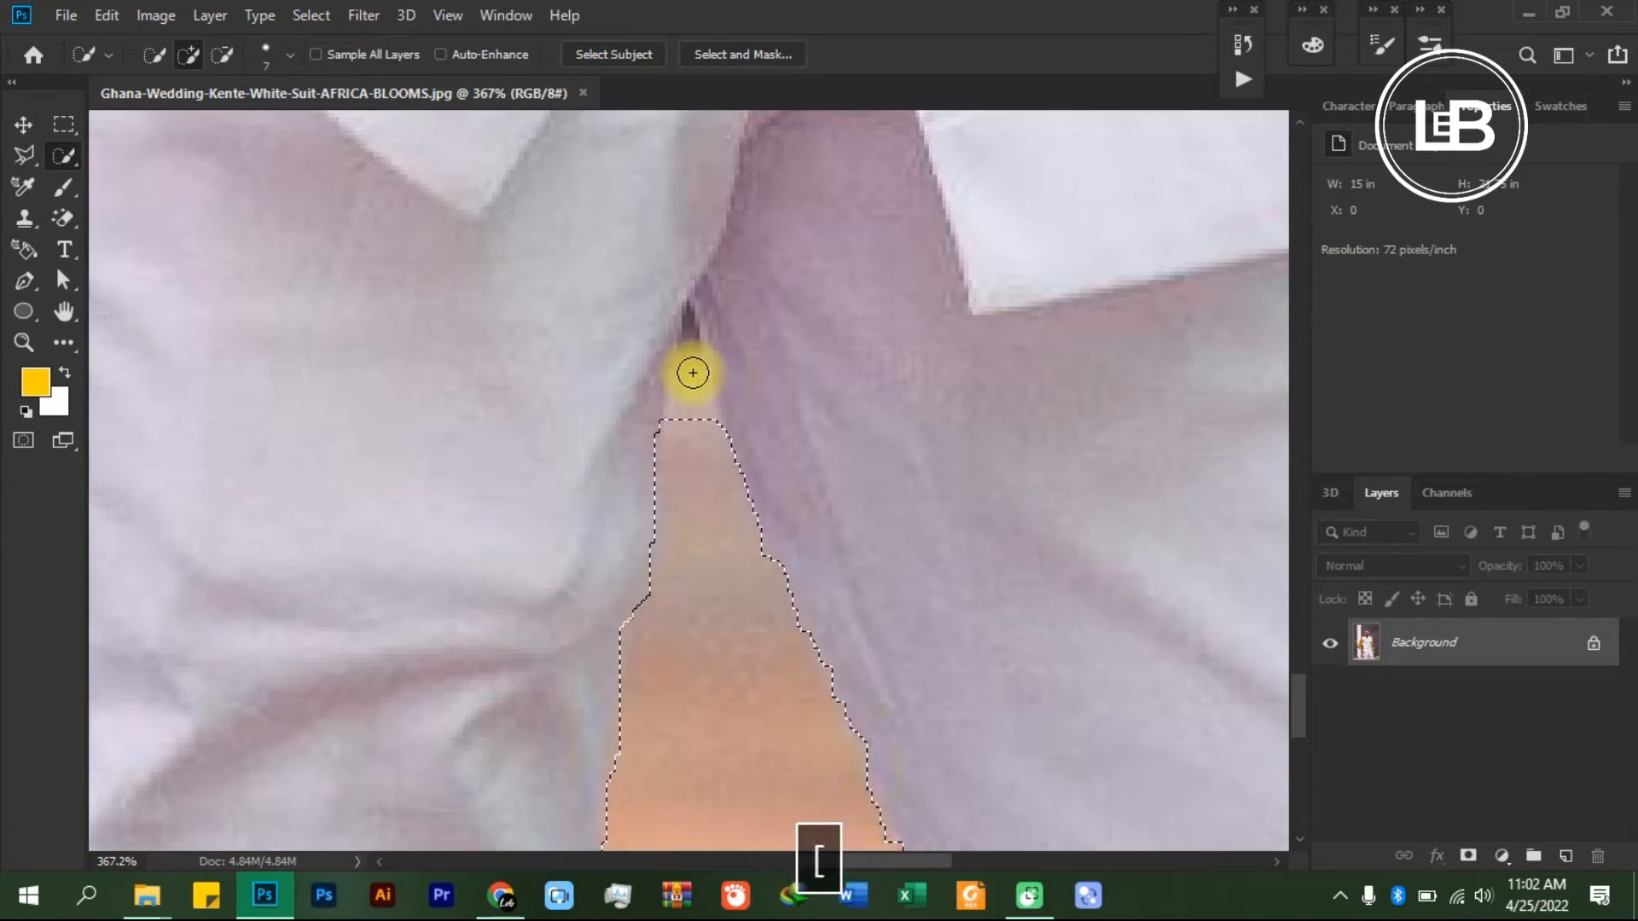
left_click(687, 341)
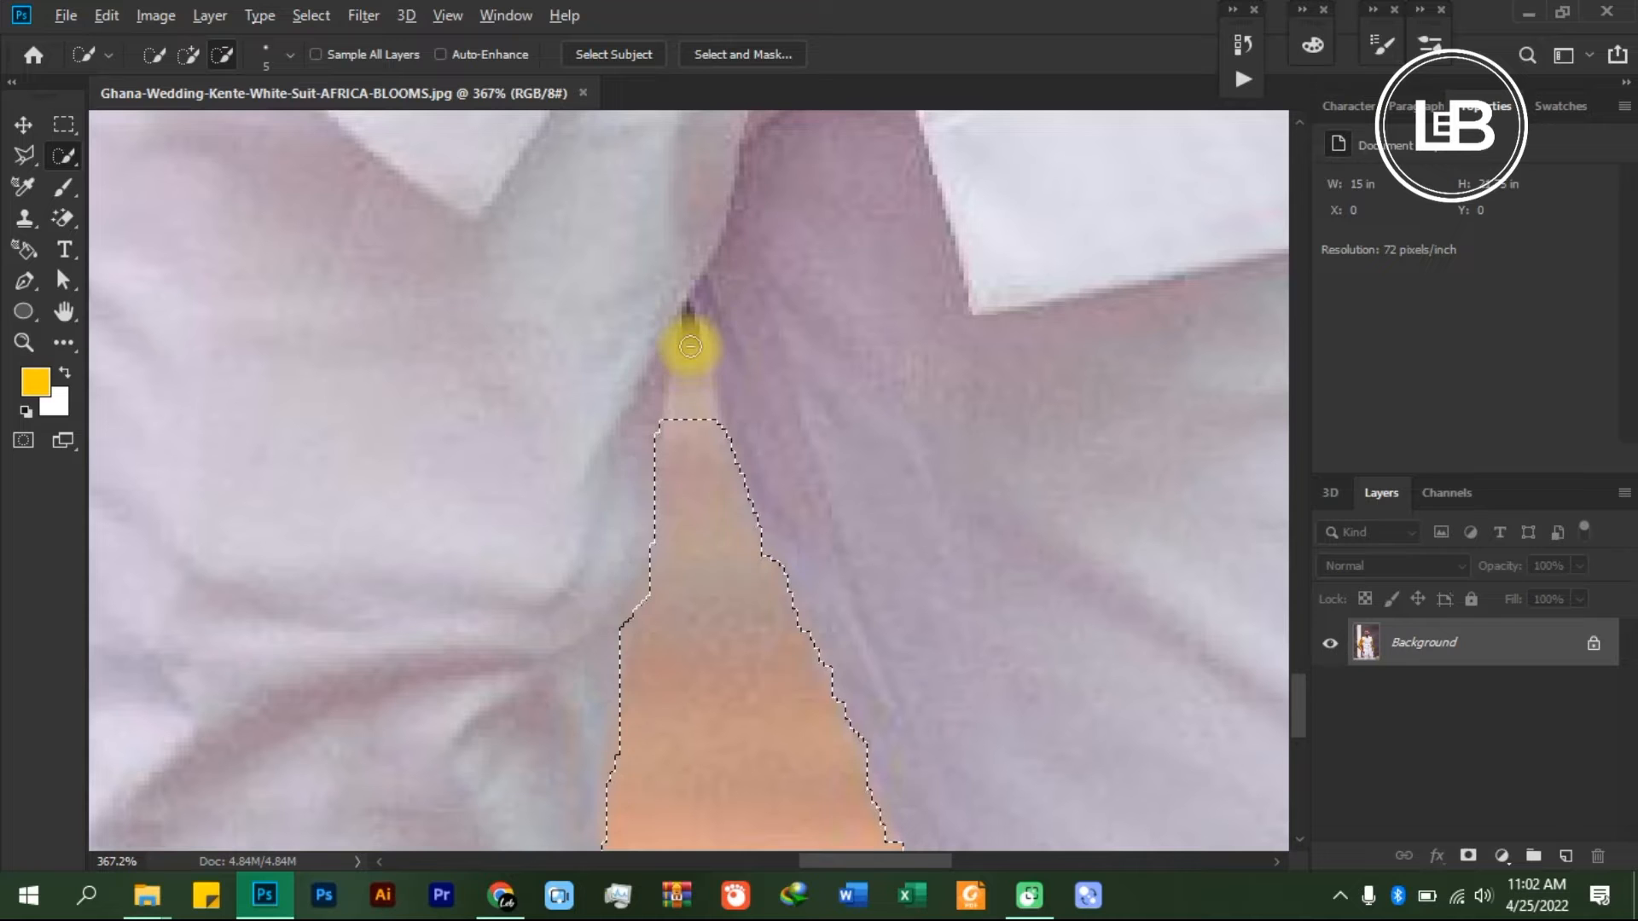
key("alt")
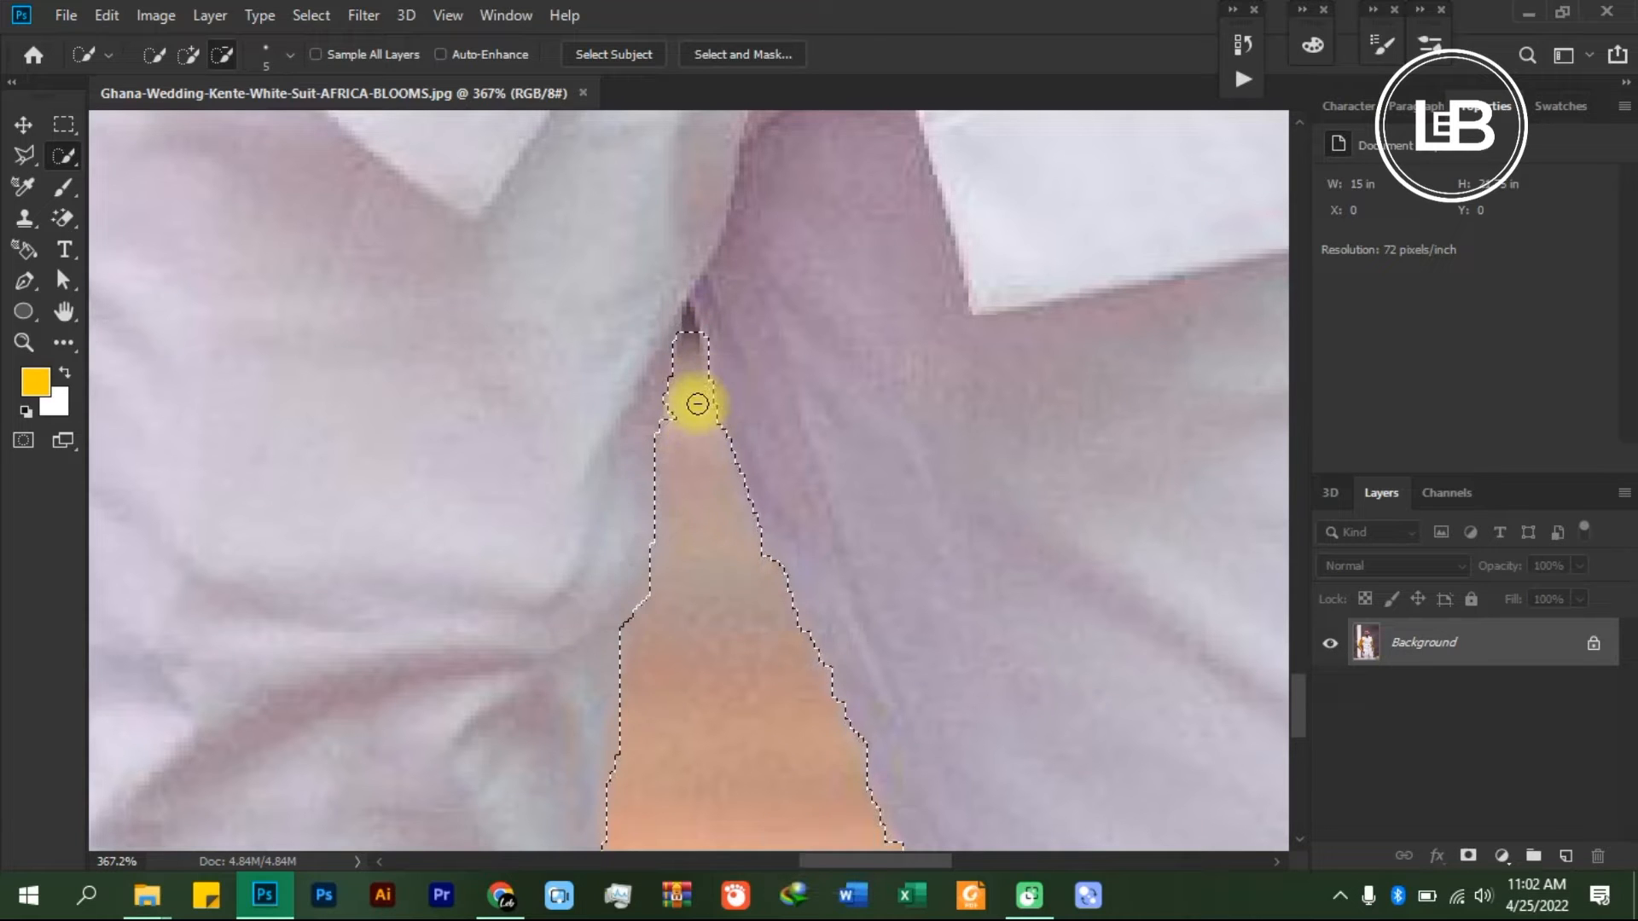
key("alt")
key("alt")
- Refine the selection edge along the inner forearm sleeve just above the cuff of the pocketed hand, where it nears the shirt
scroll(657, 388, "down", 6)
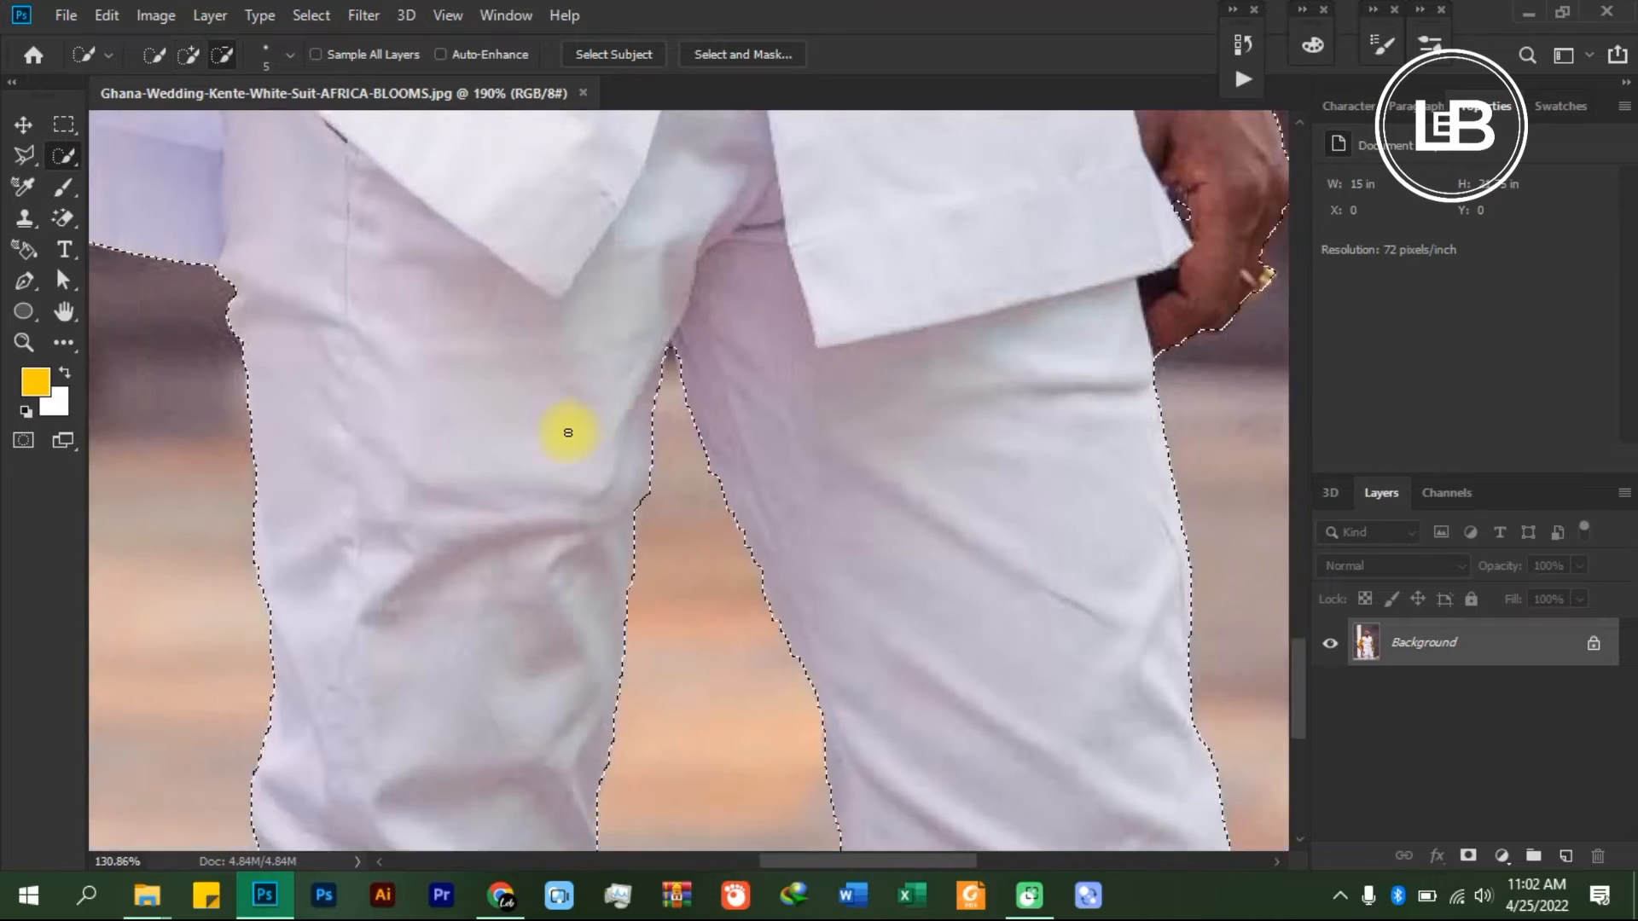
scroll(287, 354, "up", 2)
scroll(287, 355, "up", 3)
left_click_drag(371, 382, 555, 691)
scroll(574, 617, "up", 2)
scroll(422, 581, "up", 6)
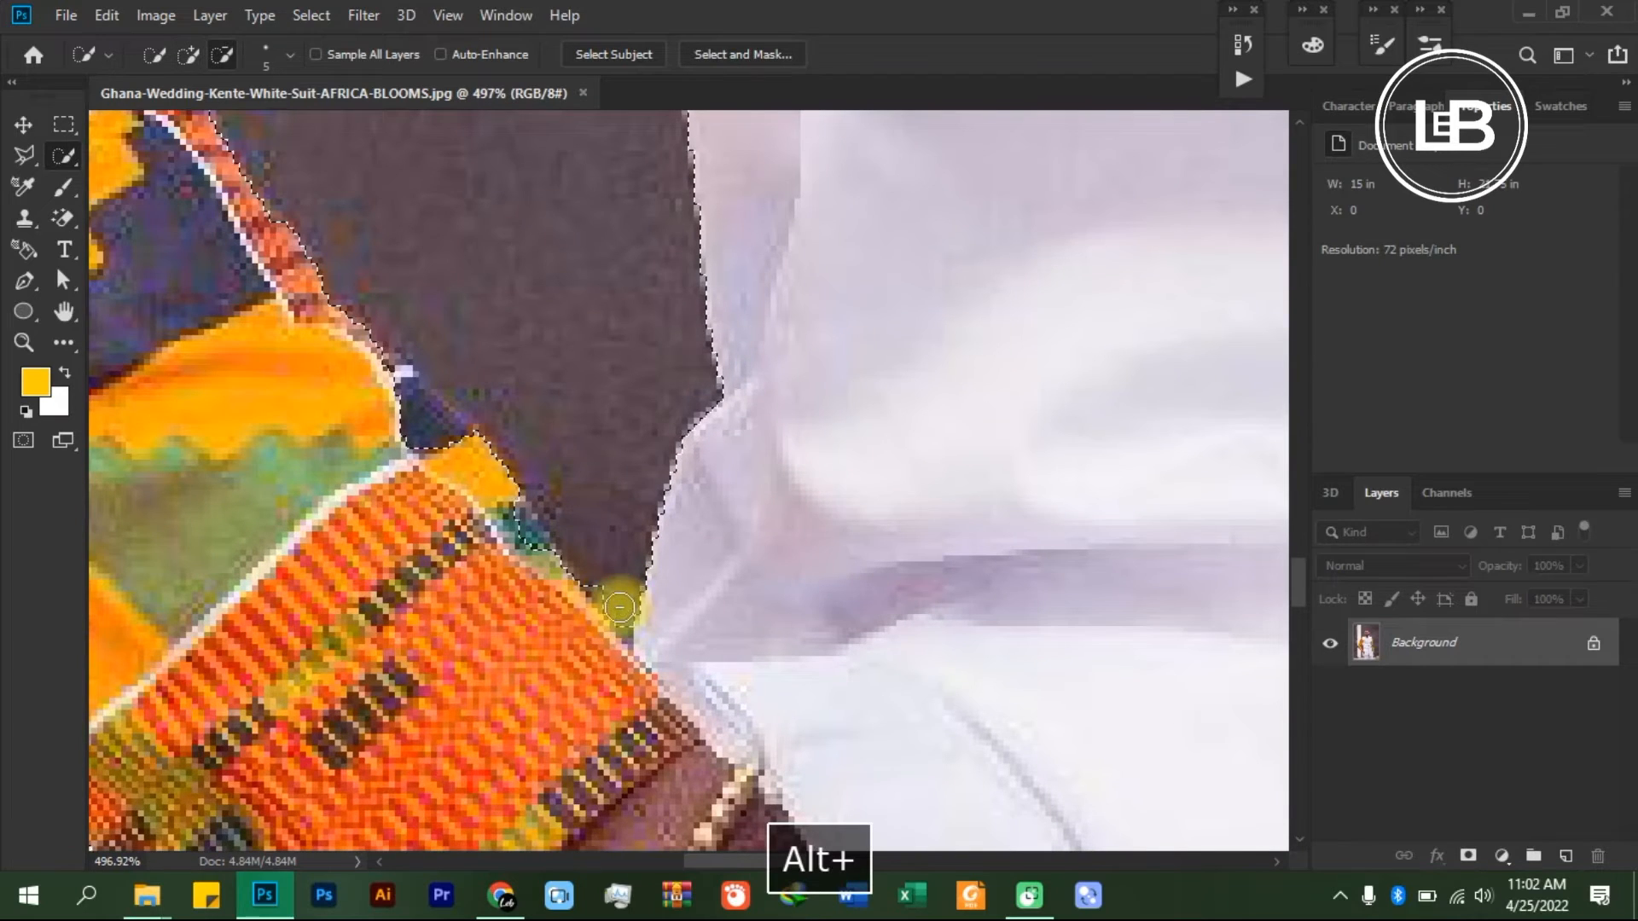
scroll(518, 468, "down", 5)
scroll(477, 460, "up", 6)
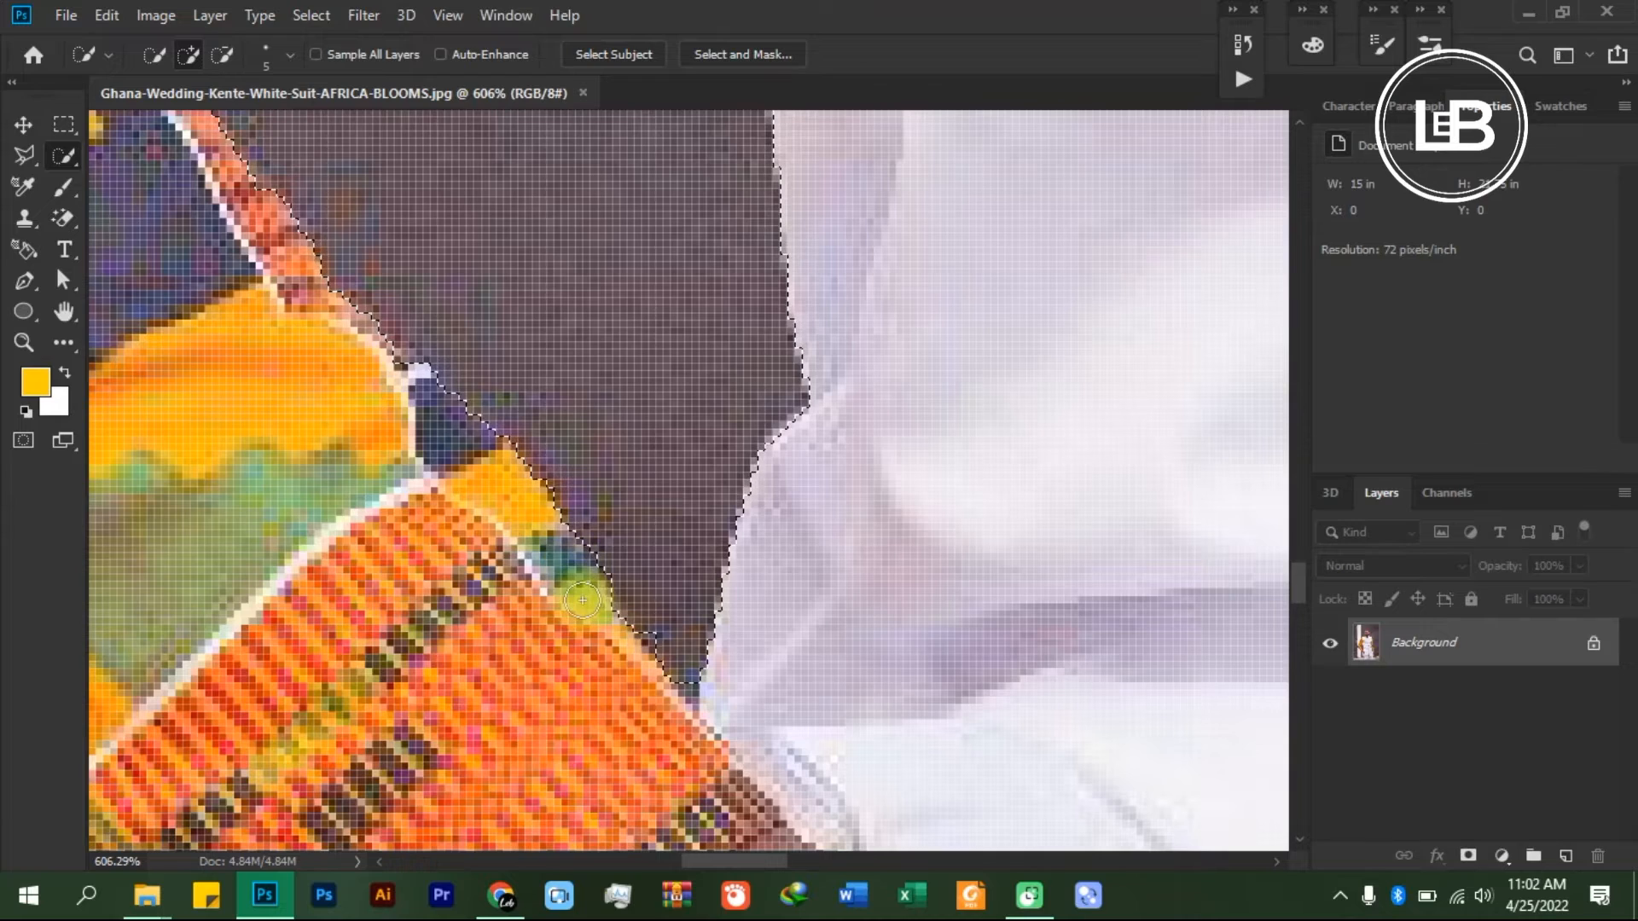
- Examine the selection outline along the patterned sleeve of the pocketed arm, from the cuff up to the shoulder
scroll(256, 332, "up", 1)
scroll(239, 285, "down", 7)
key("space")
left_click_drag(285, 259, 726, 626)
left_click_drag(525, 243, 624, 505)
left_click_drag(567, 307, 822, 541)
left_click_drag(888, 290, 737, 443)
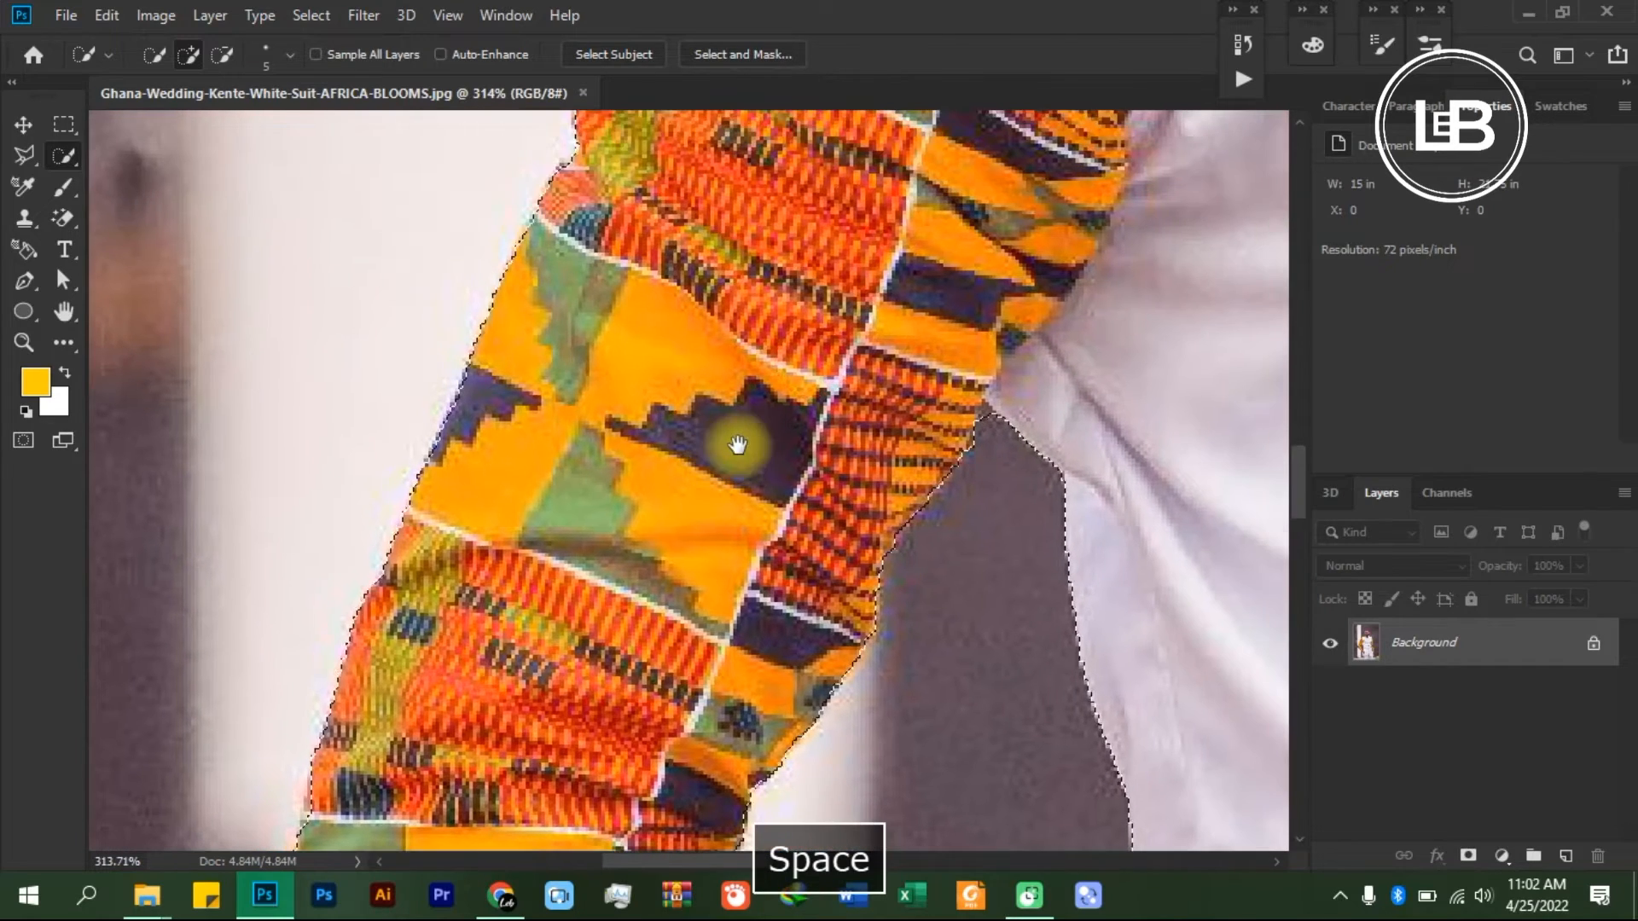
left_click_drag(932, 274, 676, 381)
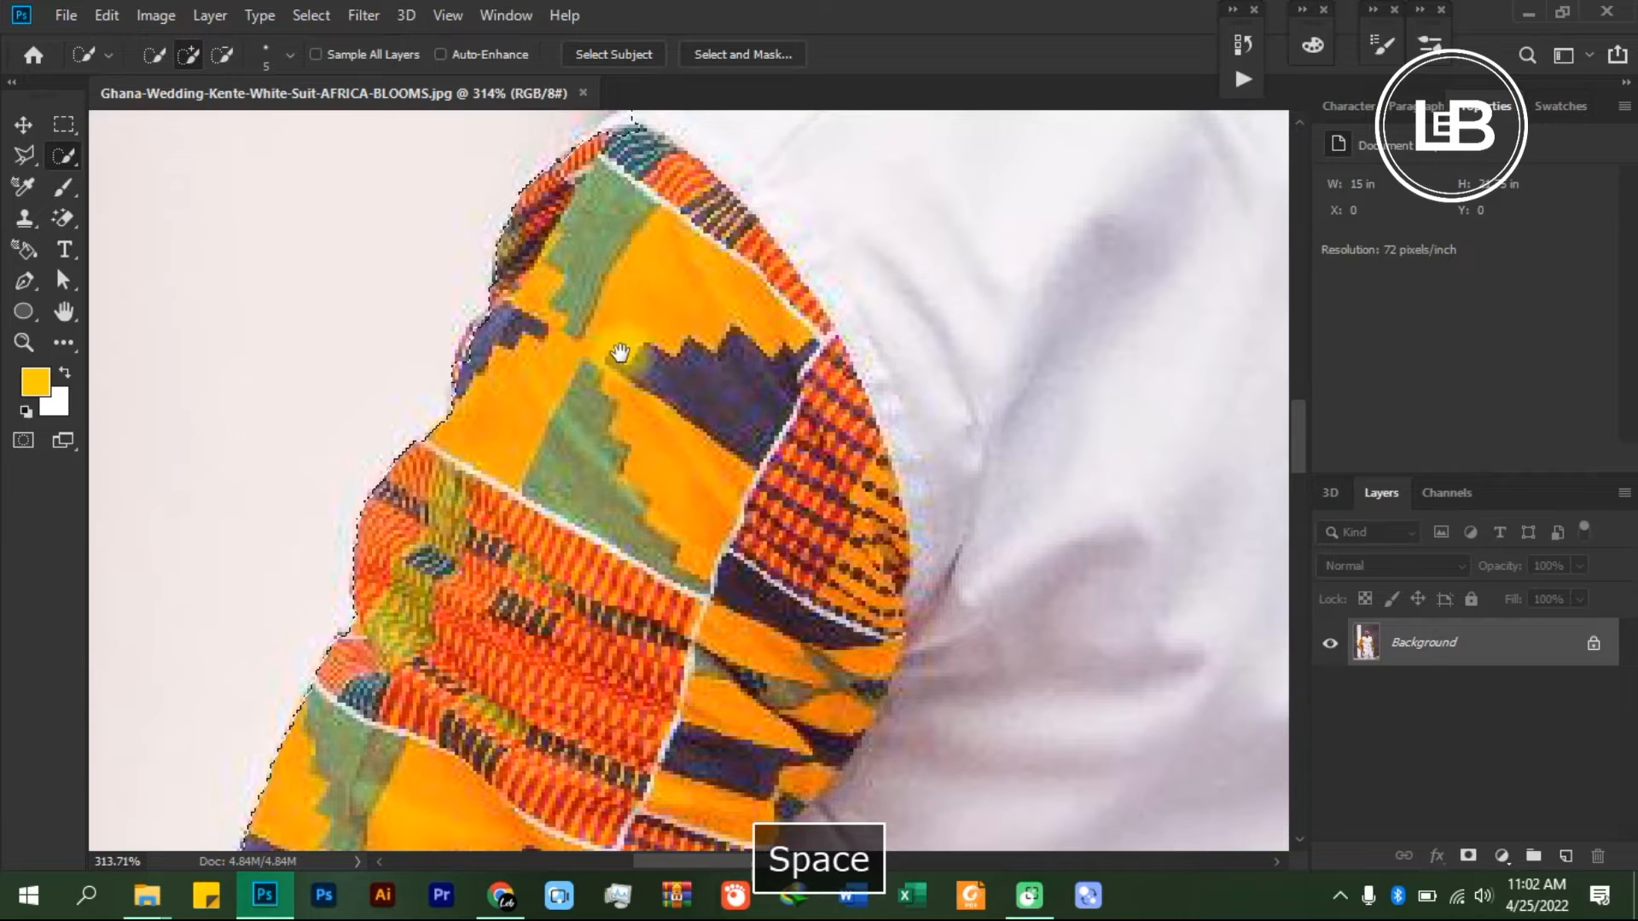
left_click_drag(1006, 201, 724, 459)
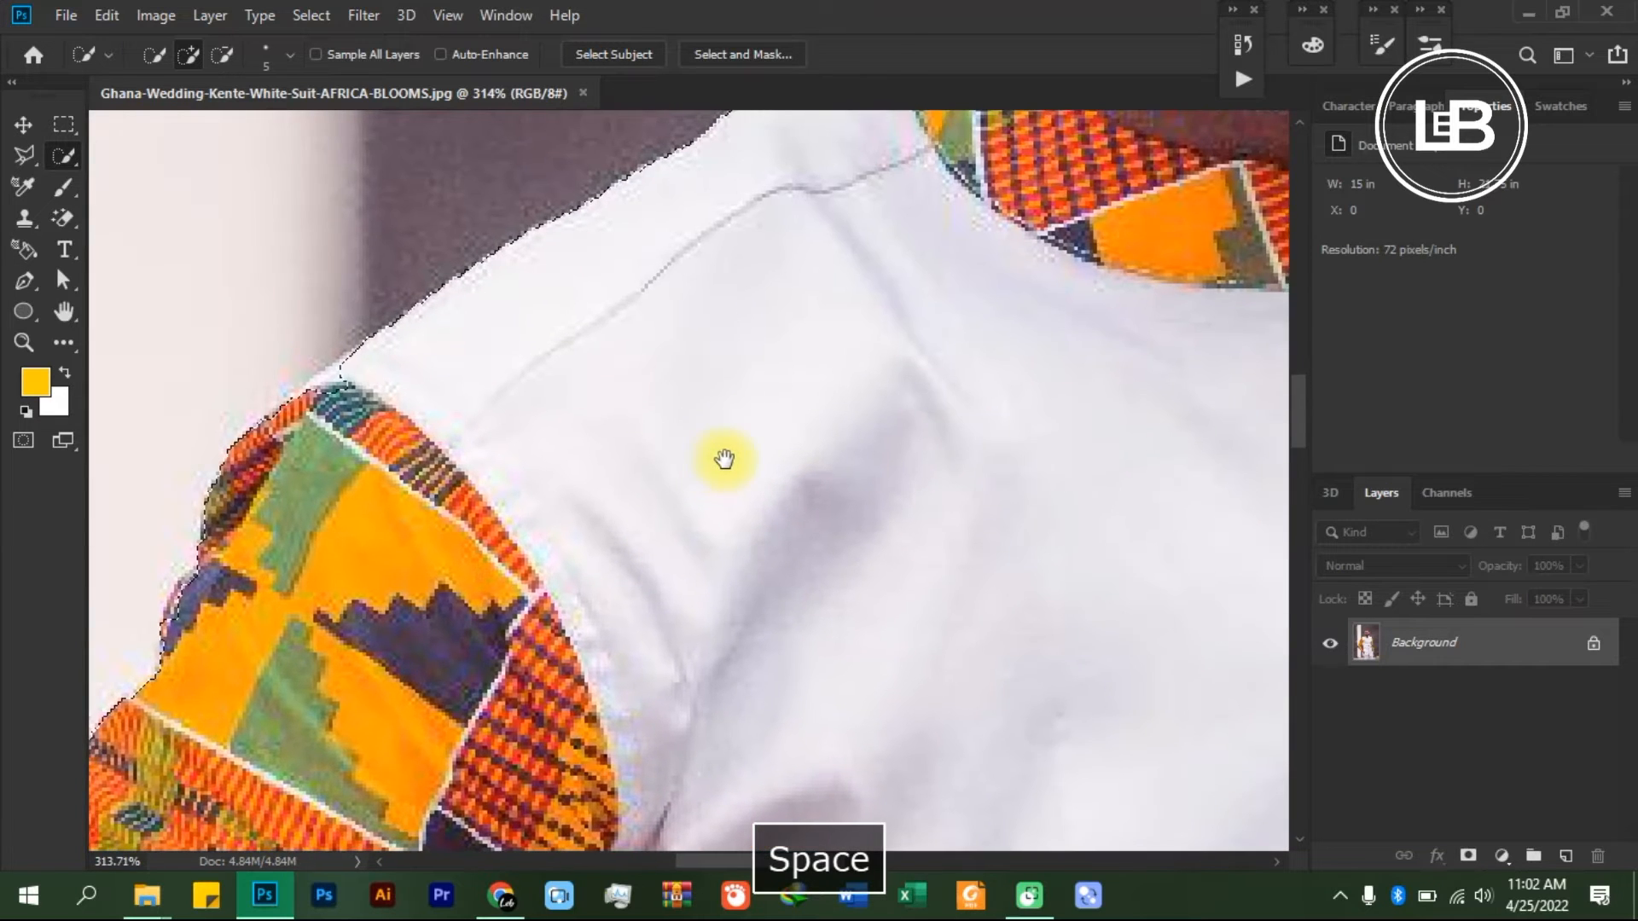
left_click_drag(647, 366, 750, 355)
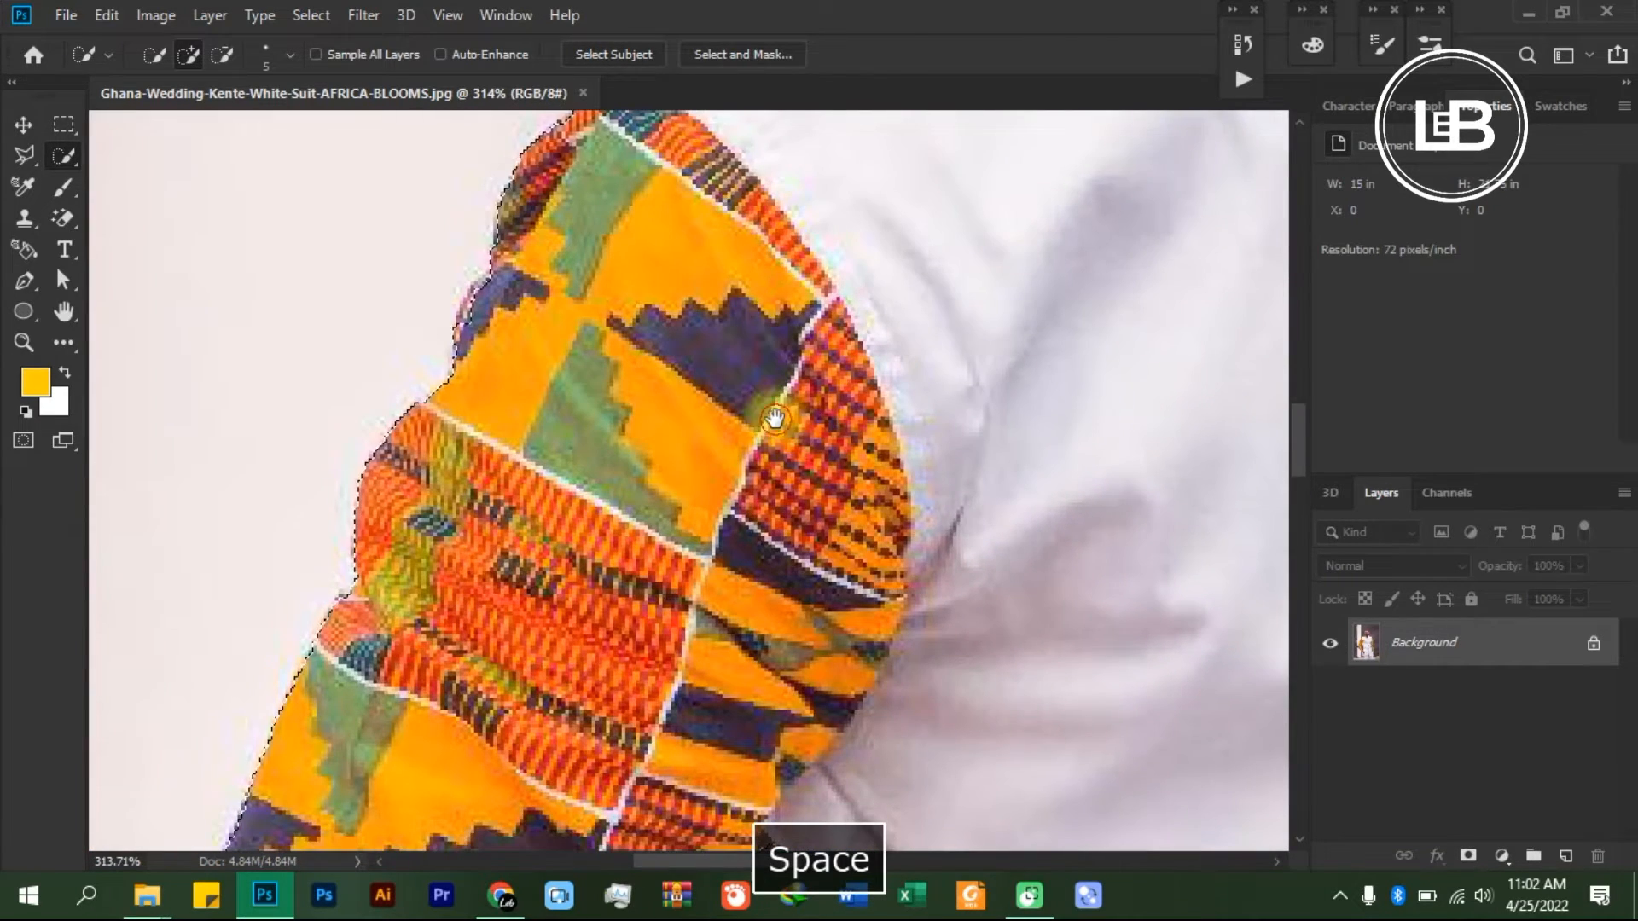
left_click_drag(775, 418, 768, 347)
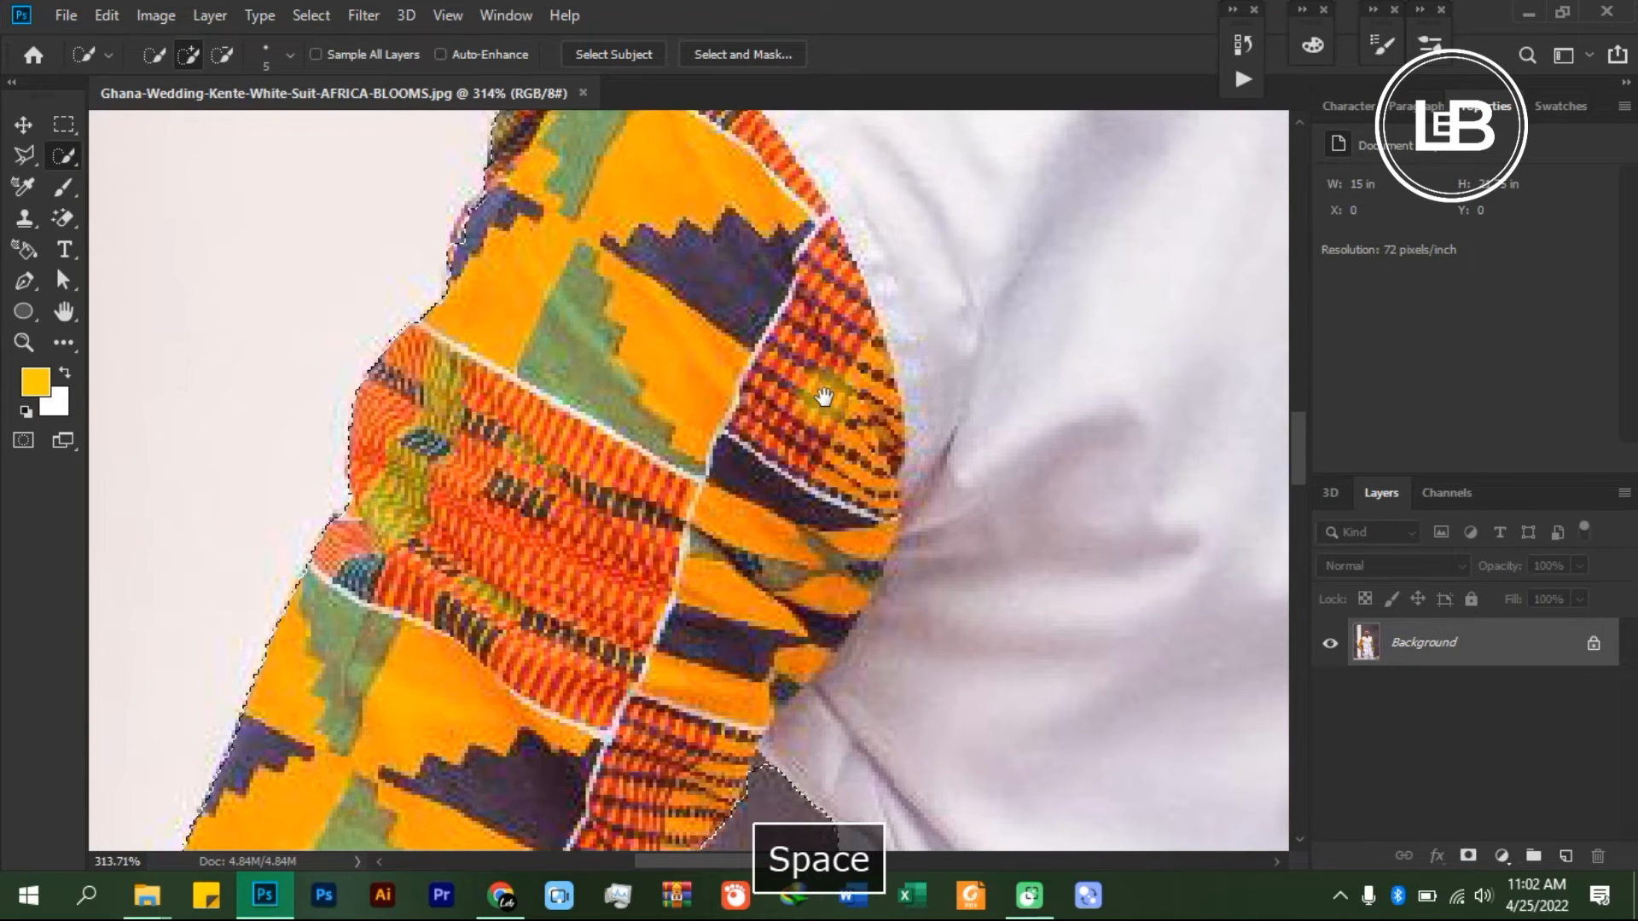
left_click_drag(817, 503, 759, 586)
left_click_drag(646, 400, 742, 515)
- Add the missing bit at the shoulder top, where the patterned sleeve meets the white shirt, to the selection
scroll(595, 432, "up", 3)
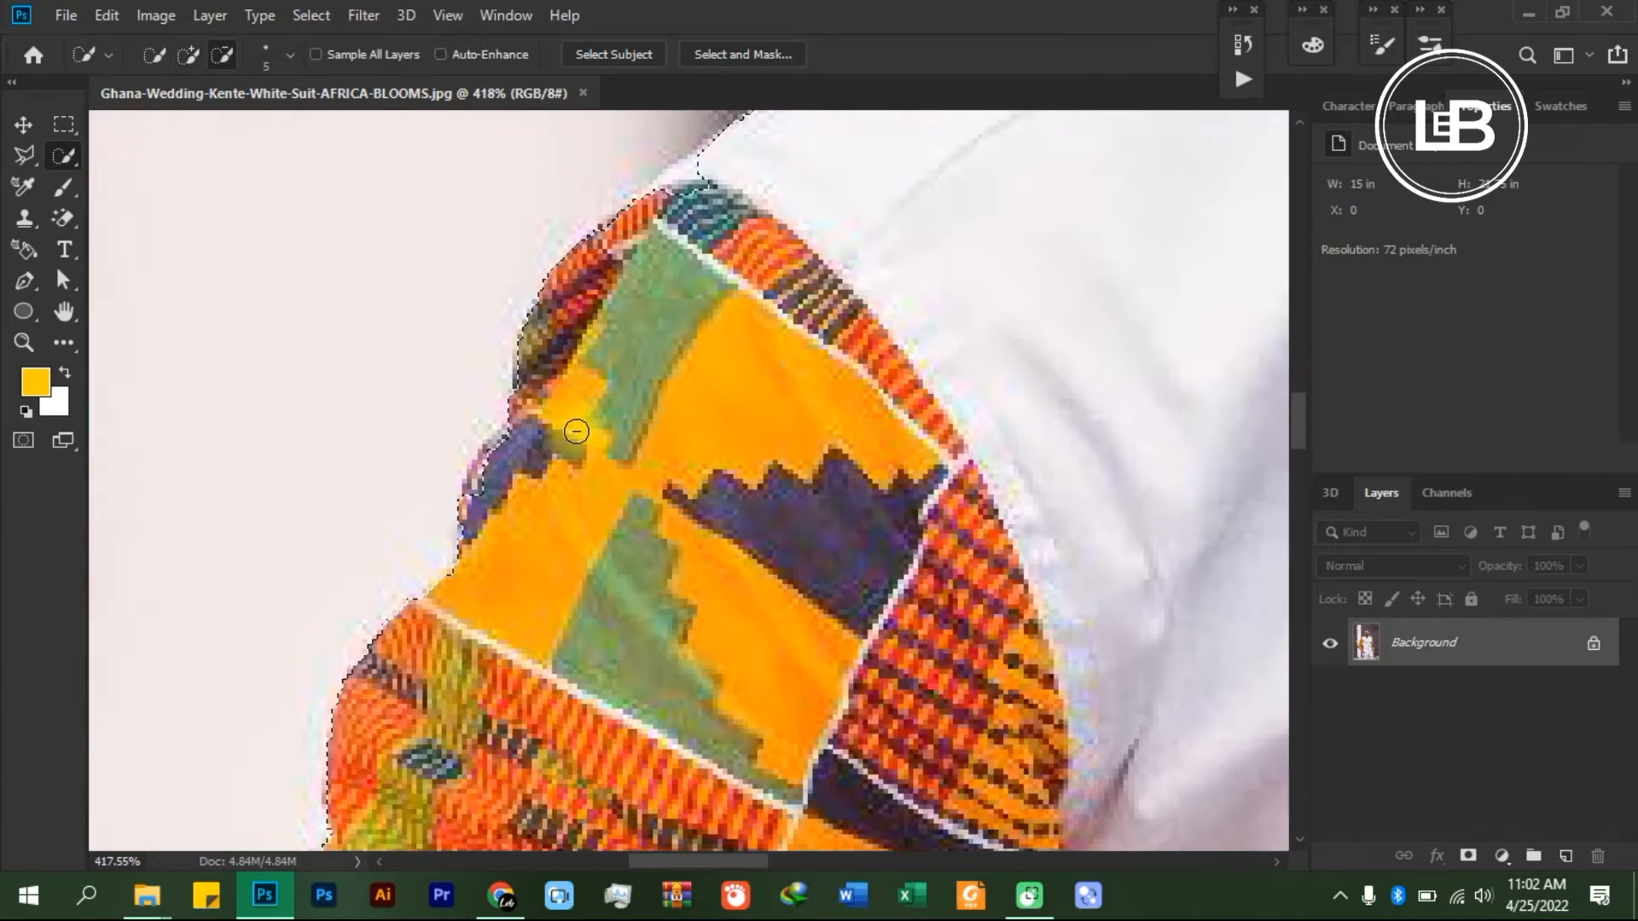
scroll(572, 469, "down", 1)
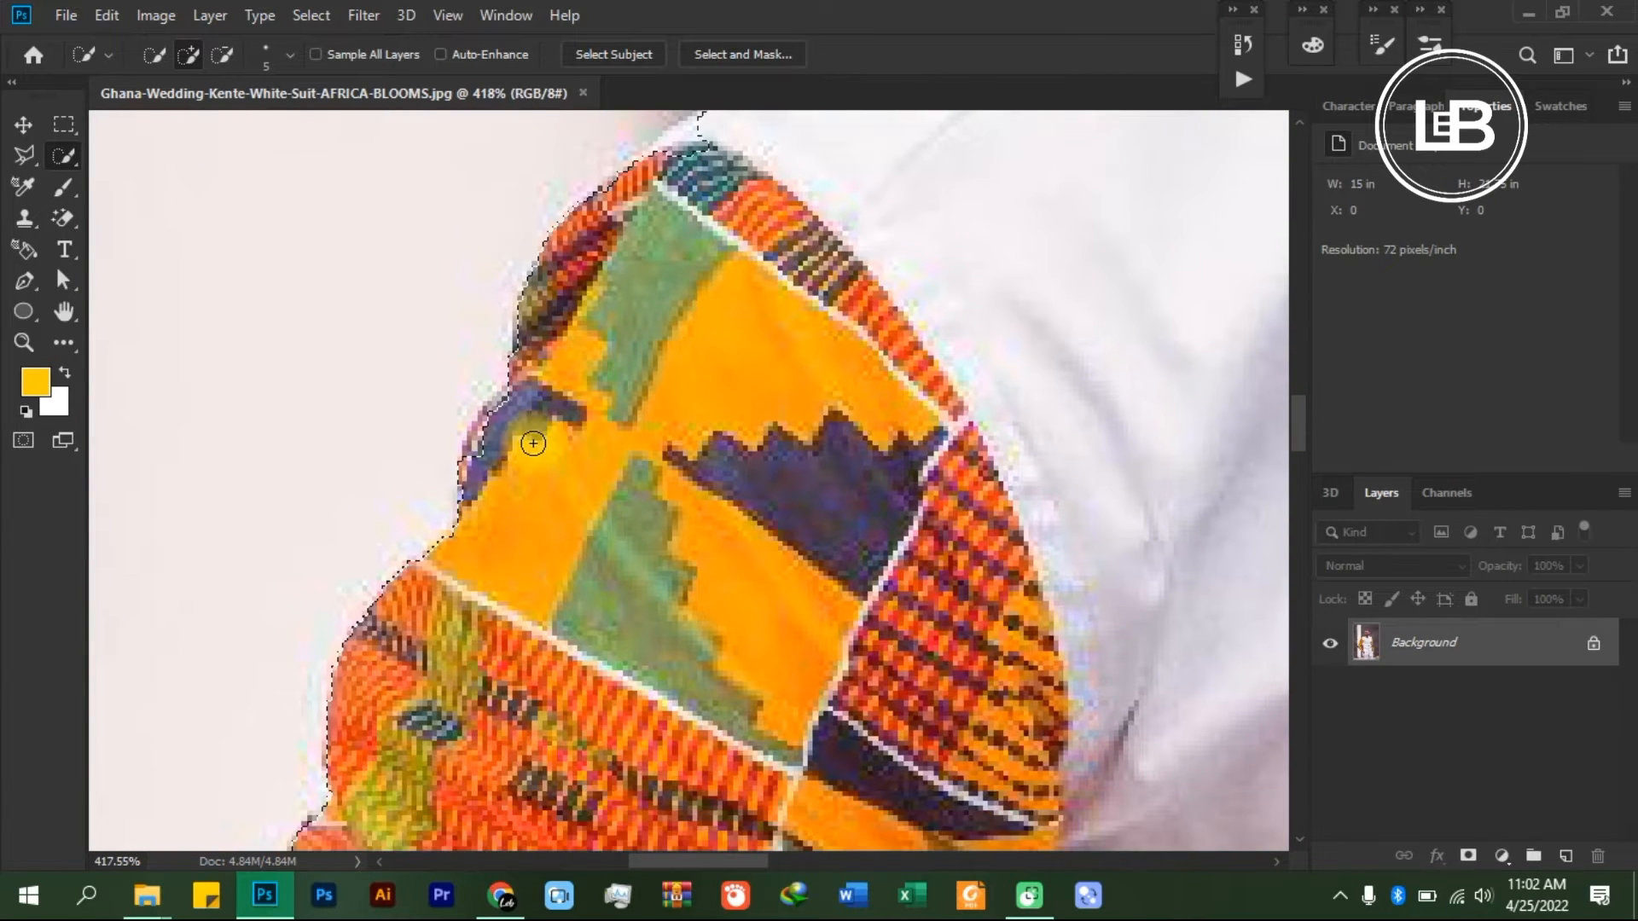
mouse_move(541, 439)
left_mouse_down()
mouse_move(744, 419)
mouse_move(771, 372)
mouse_move(746, 403)
left_mouse_up()
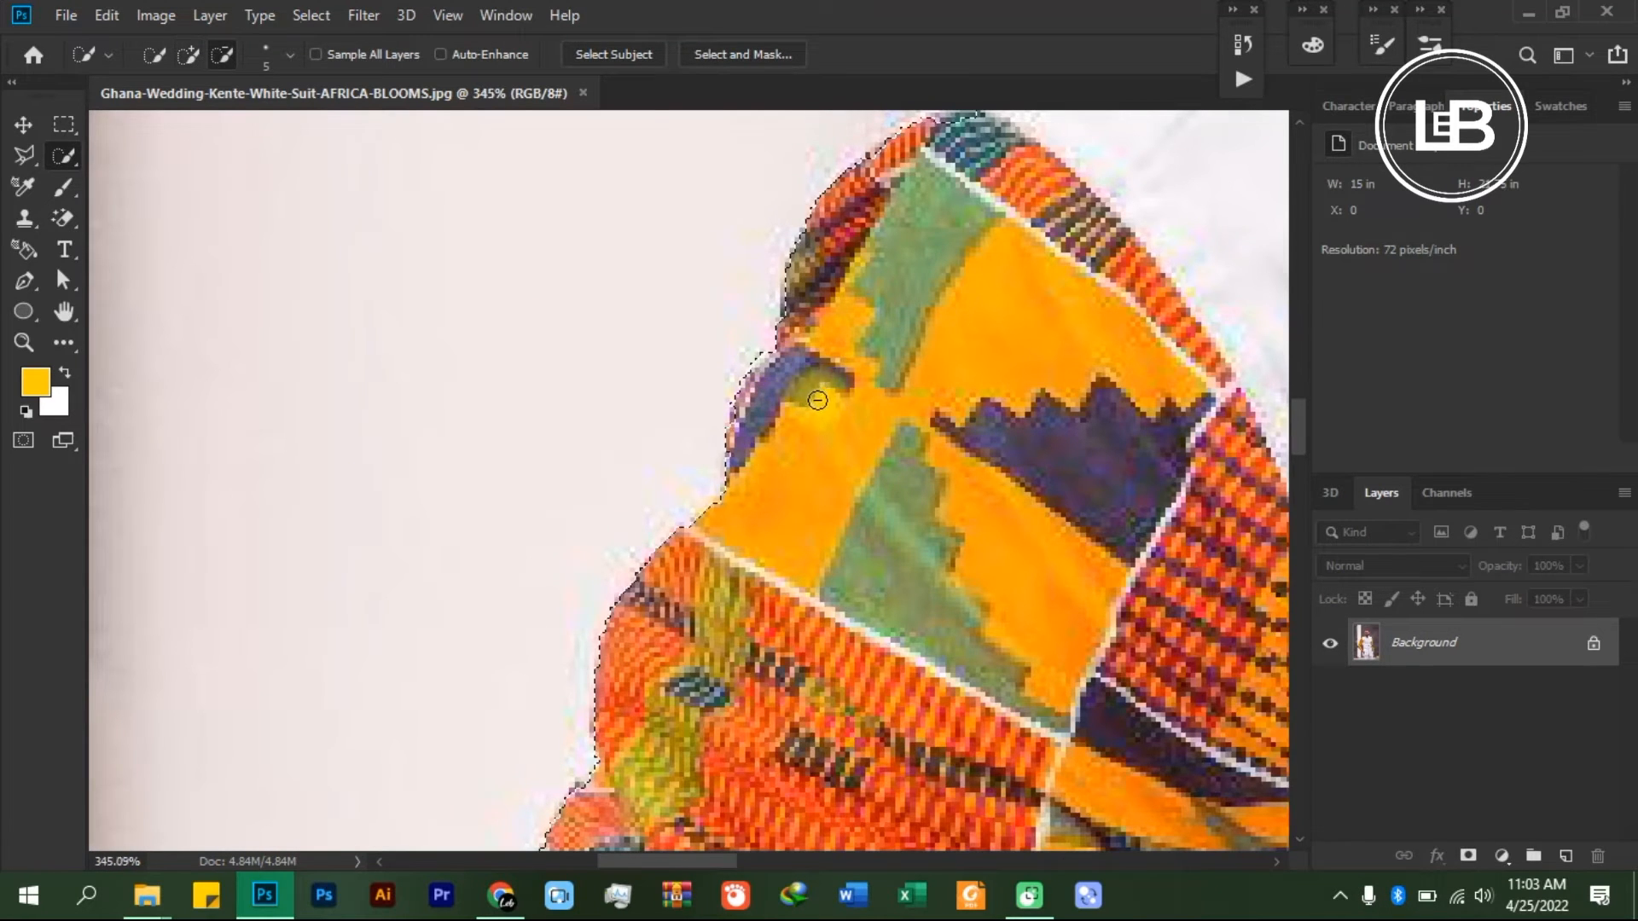
scroll(824, 405, "down", 3)
scroll(949, 362, "up", 3)
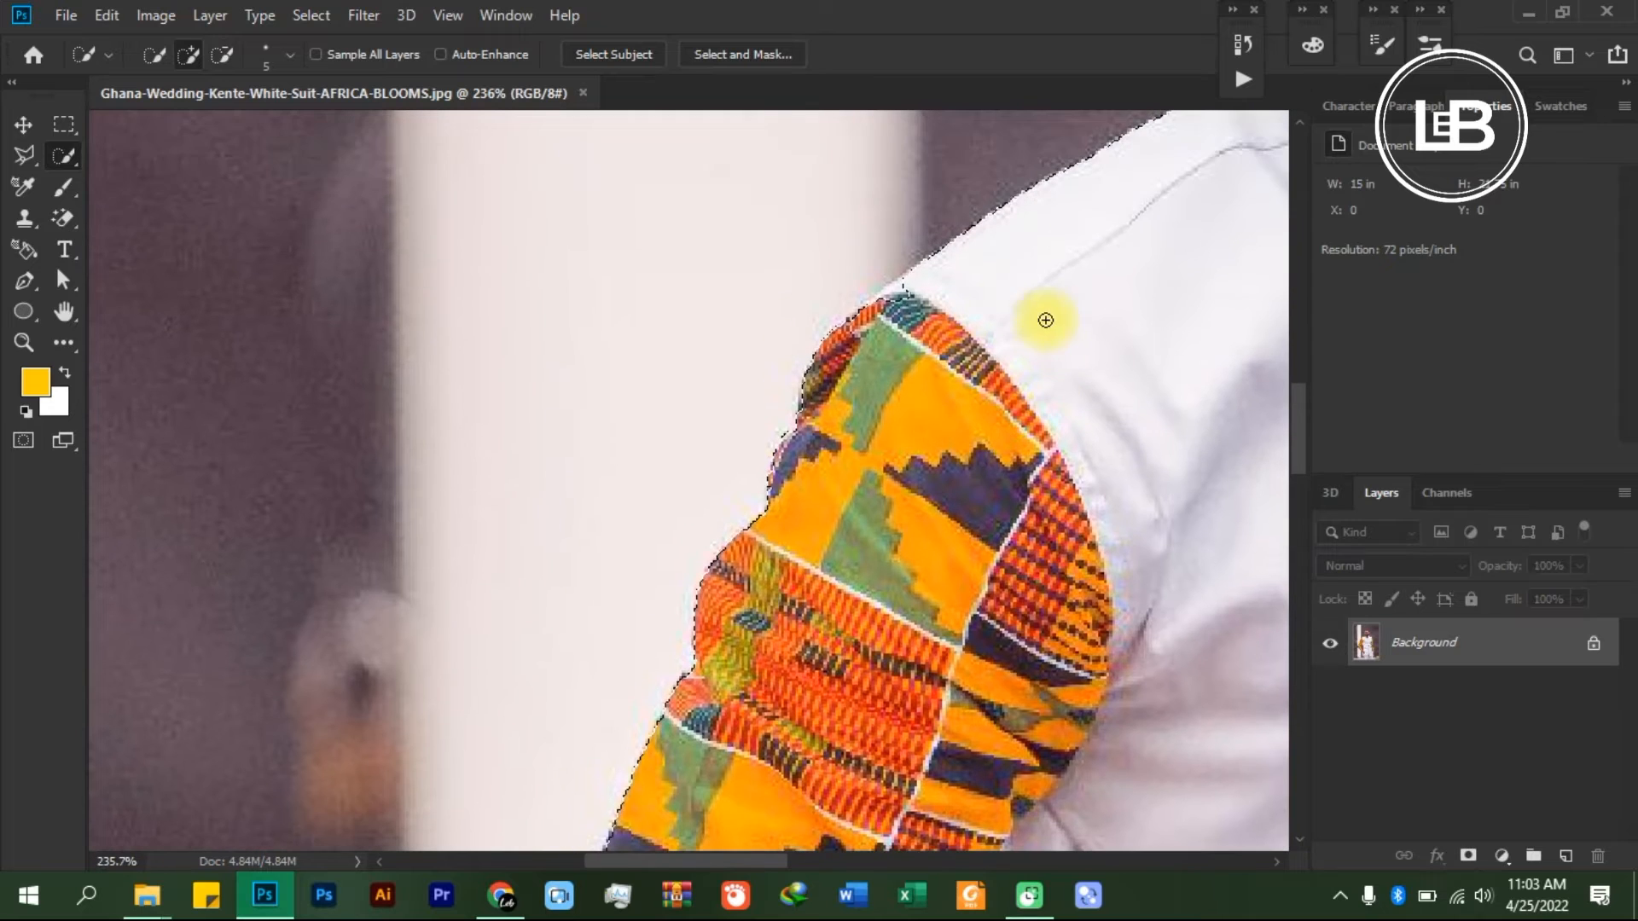
left_click(888, 291)
- Examine the selection outline around the shoulder, collar, beard and head, and across the whole figure
scroll(916, 294, "down", 4)
key("space")
left_click_drag(987, 219, 881, 438)
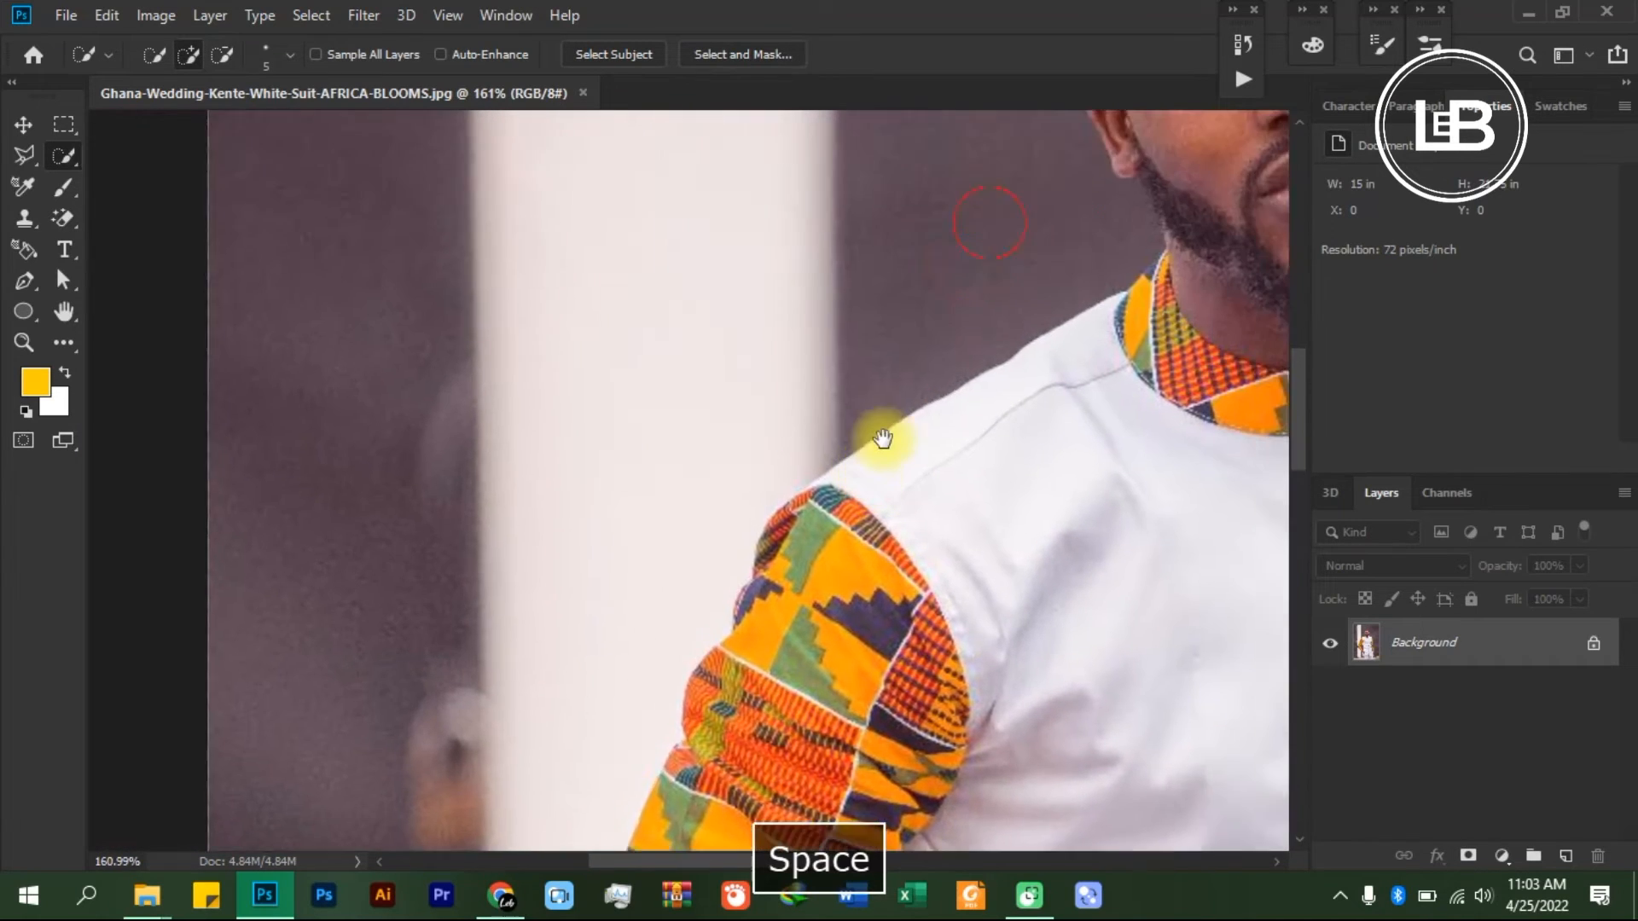
left_click_drag(1152, 236, 786, 385)
left_click_drag(957, 315, 808, 442)
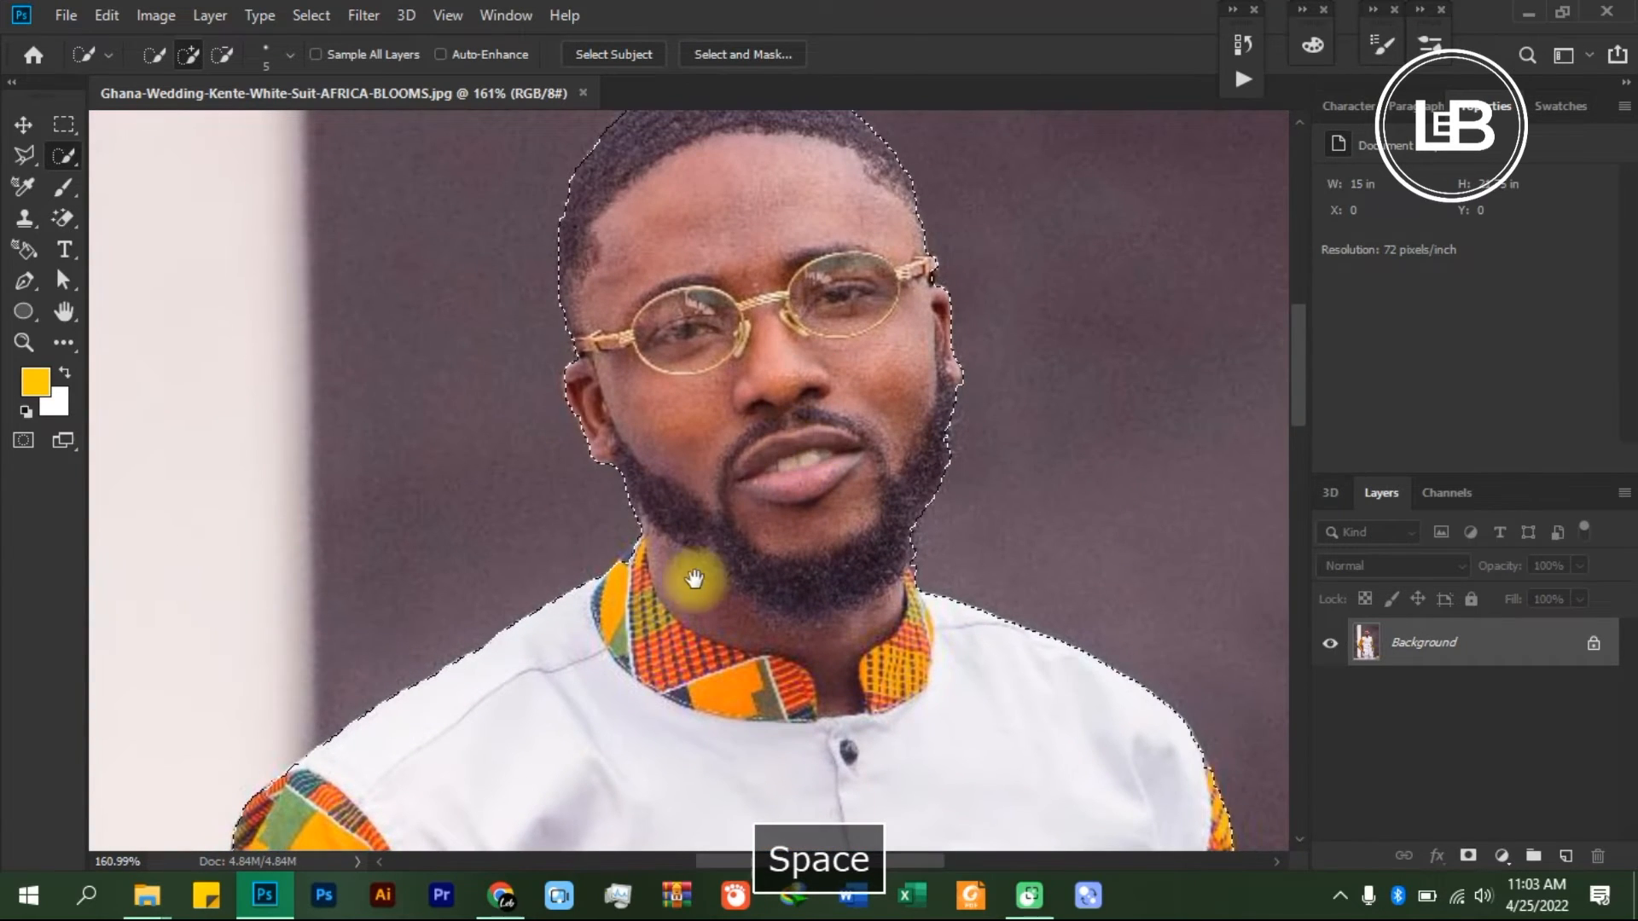
scroll(635, 515, "up", 5)
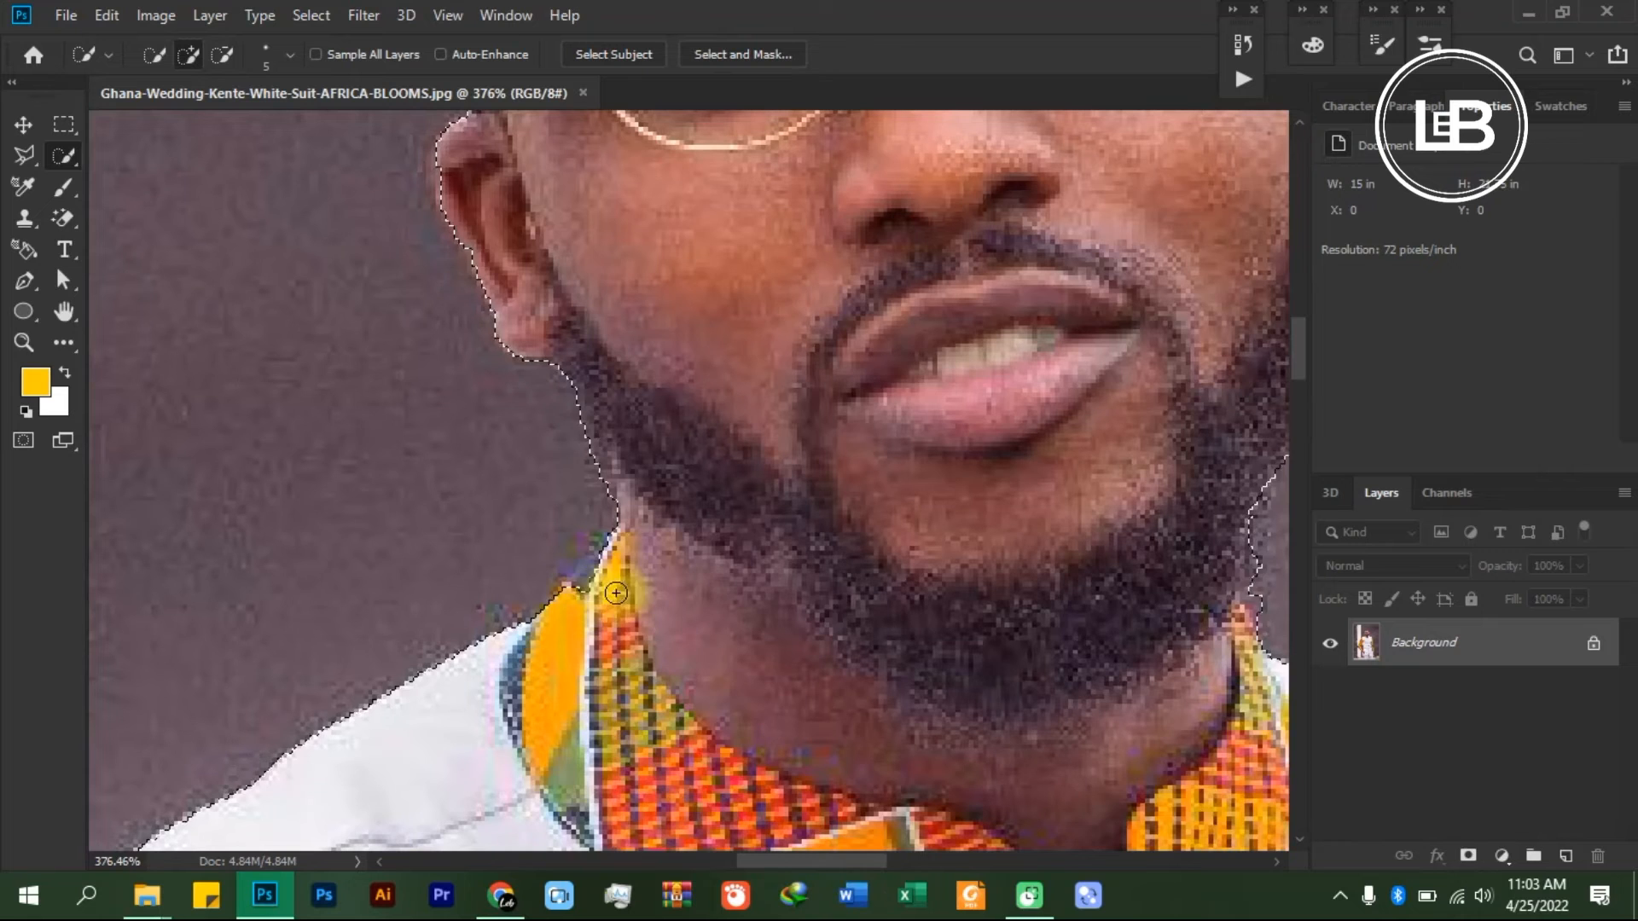
key("alt")
scroll(555, 593, "down", 5)
scroll(609, 574, "down", 6)
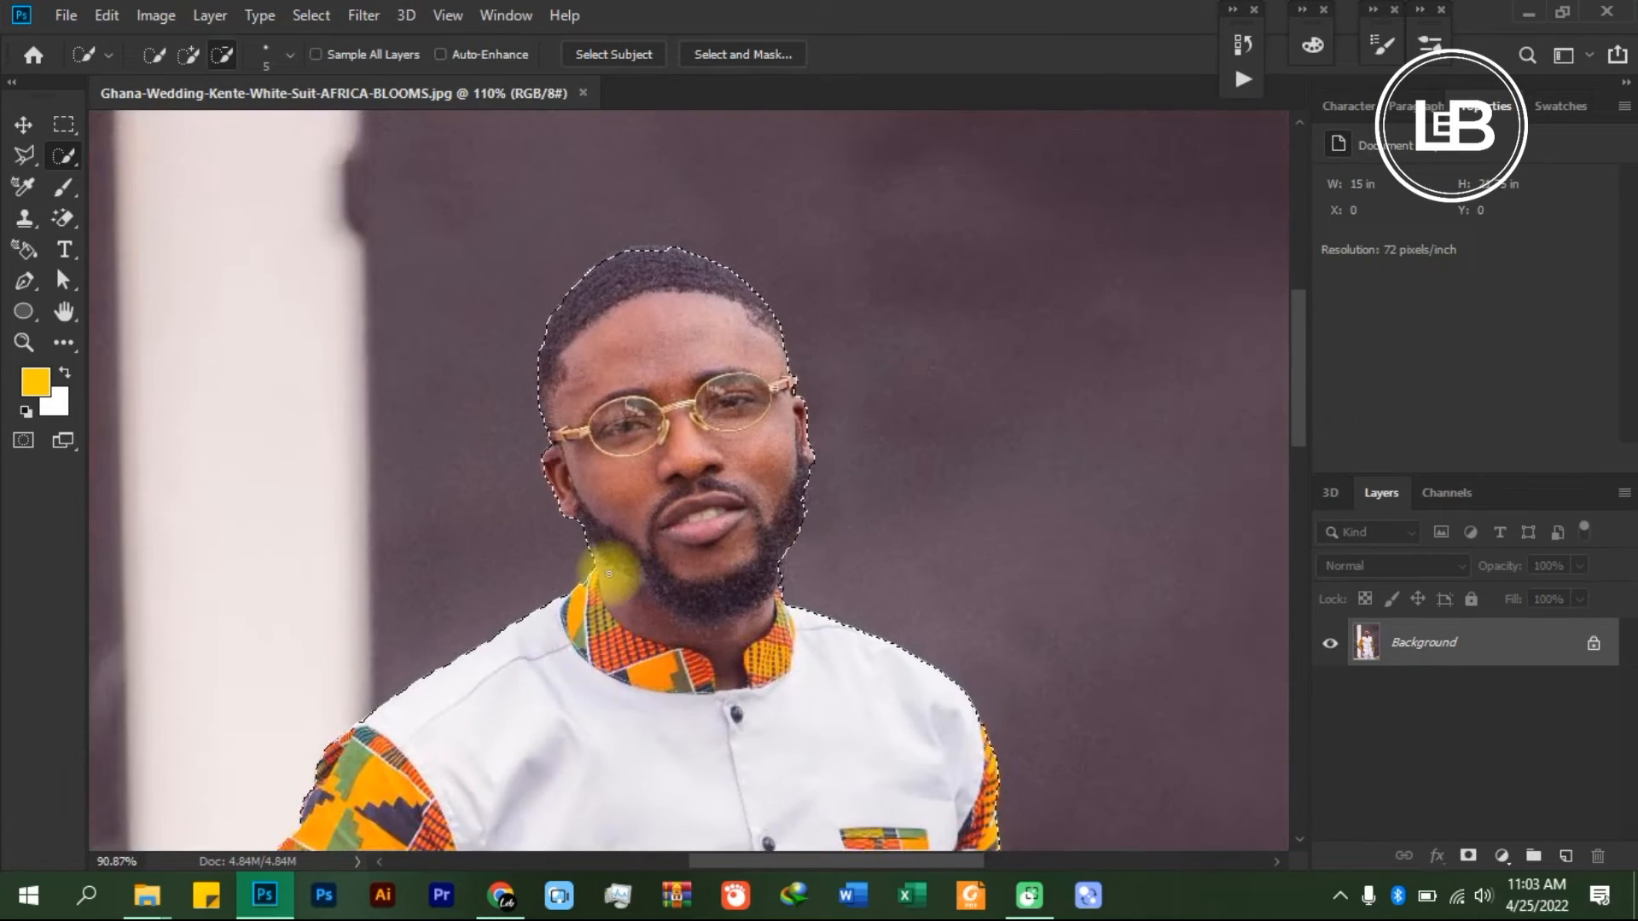
scroll(609, 573, "down", 1)
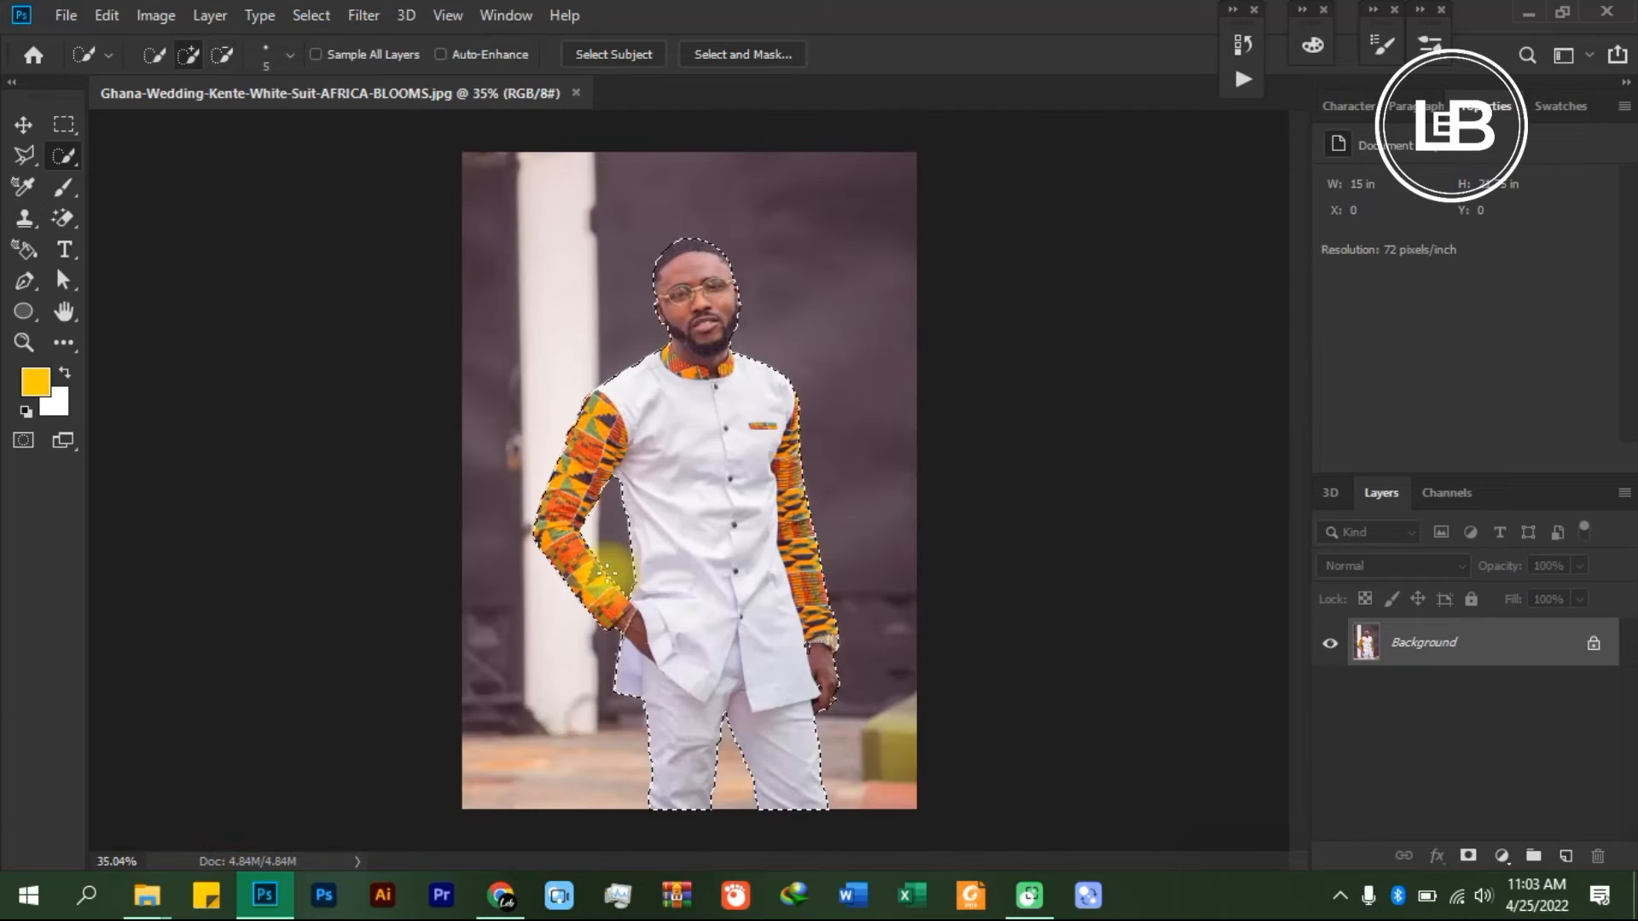
- Add a layer mask from the selection to hide the background around the man
key("ctrl+0")
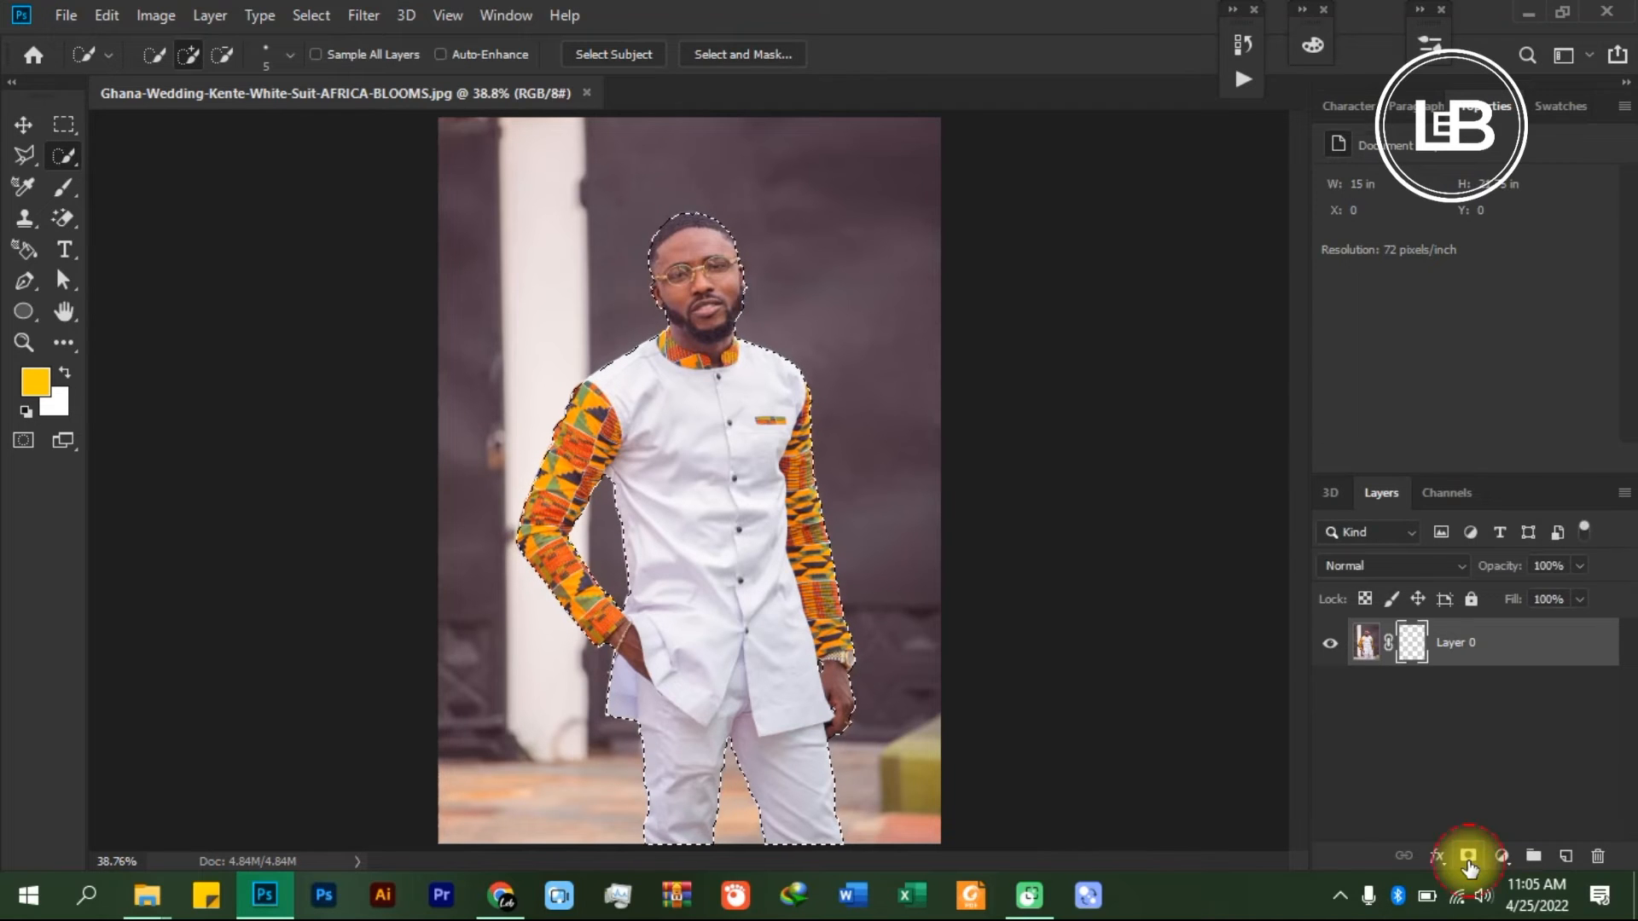
left_click(1468, 856)
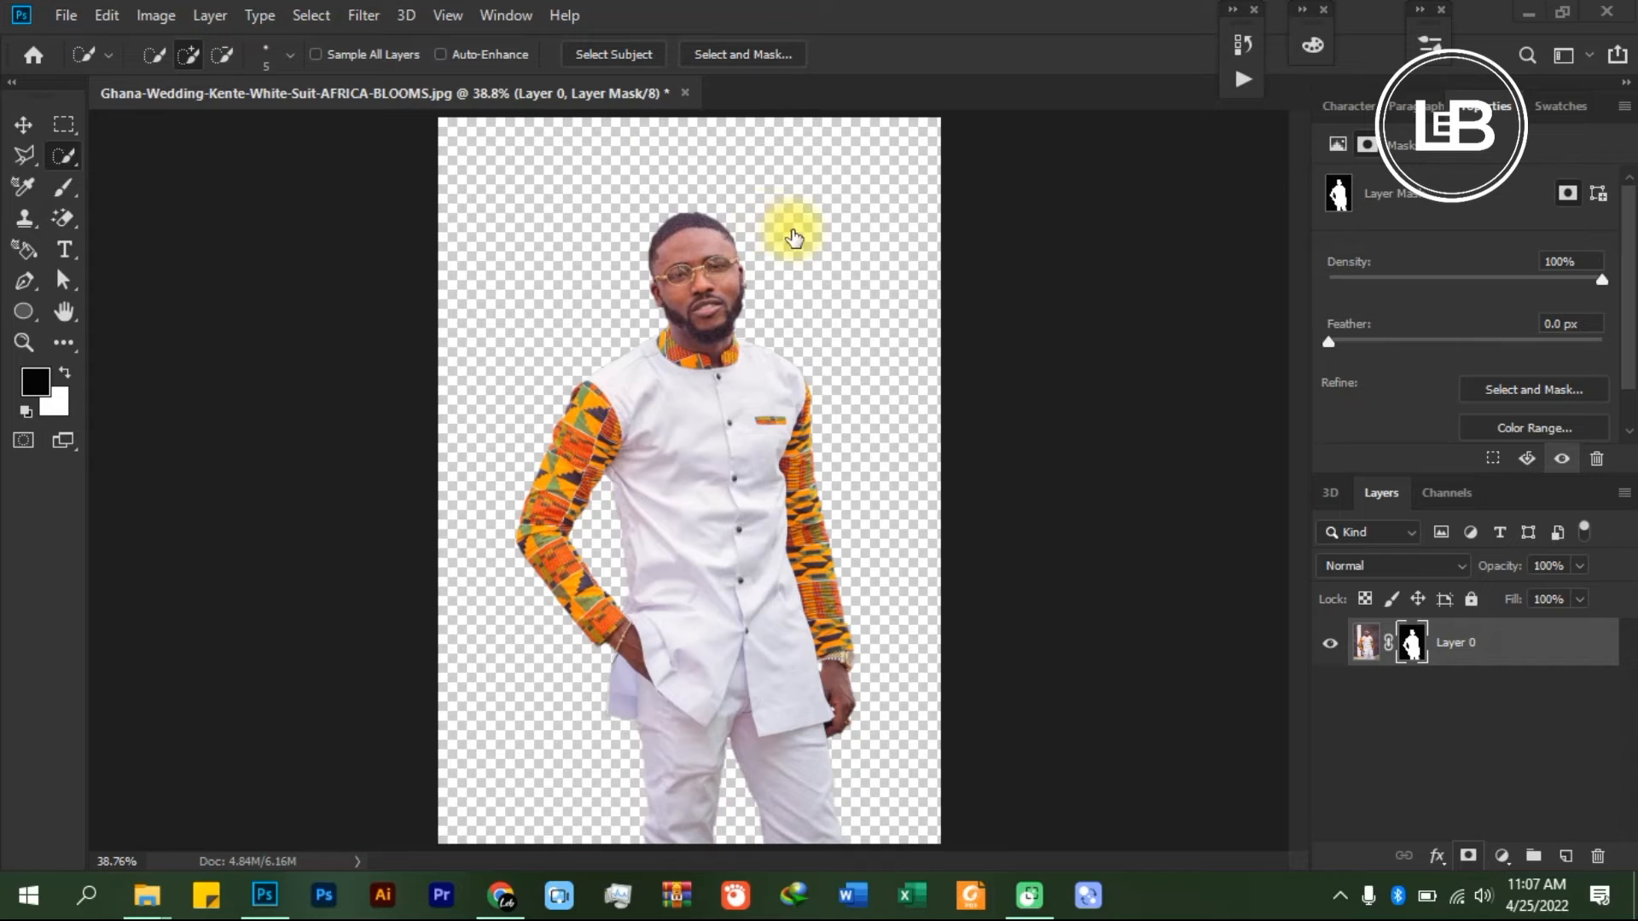
- Place the image pexels-dids-2911521 from the Desktop into the document as an embedded object
left_click(67, 16)
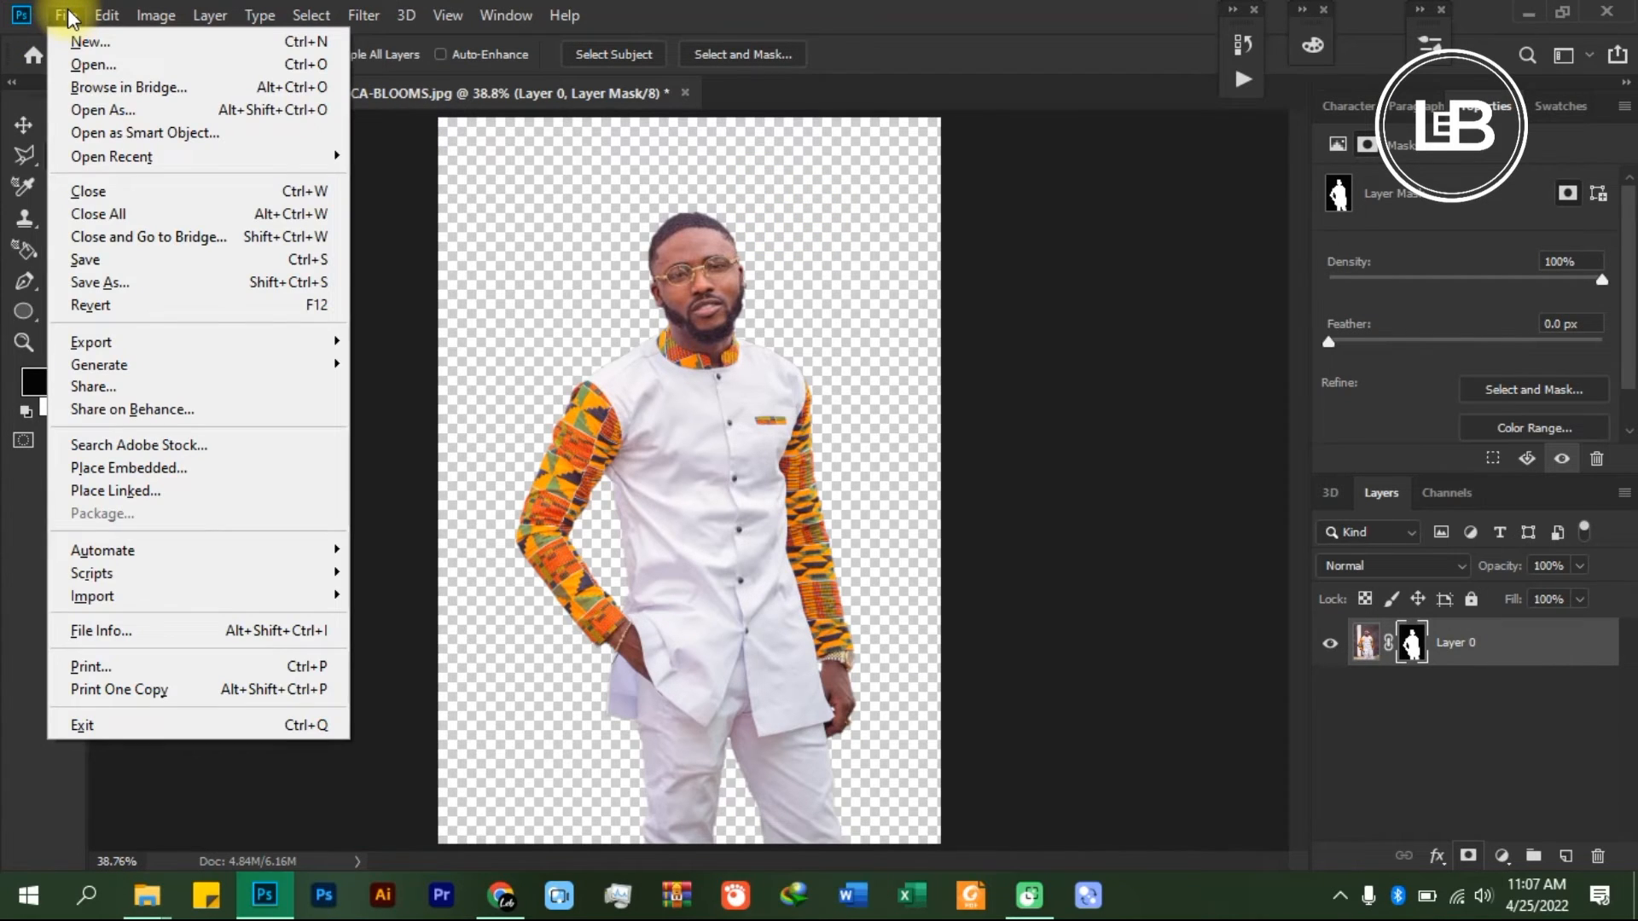
mouse_move(95, 24)
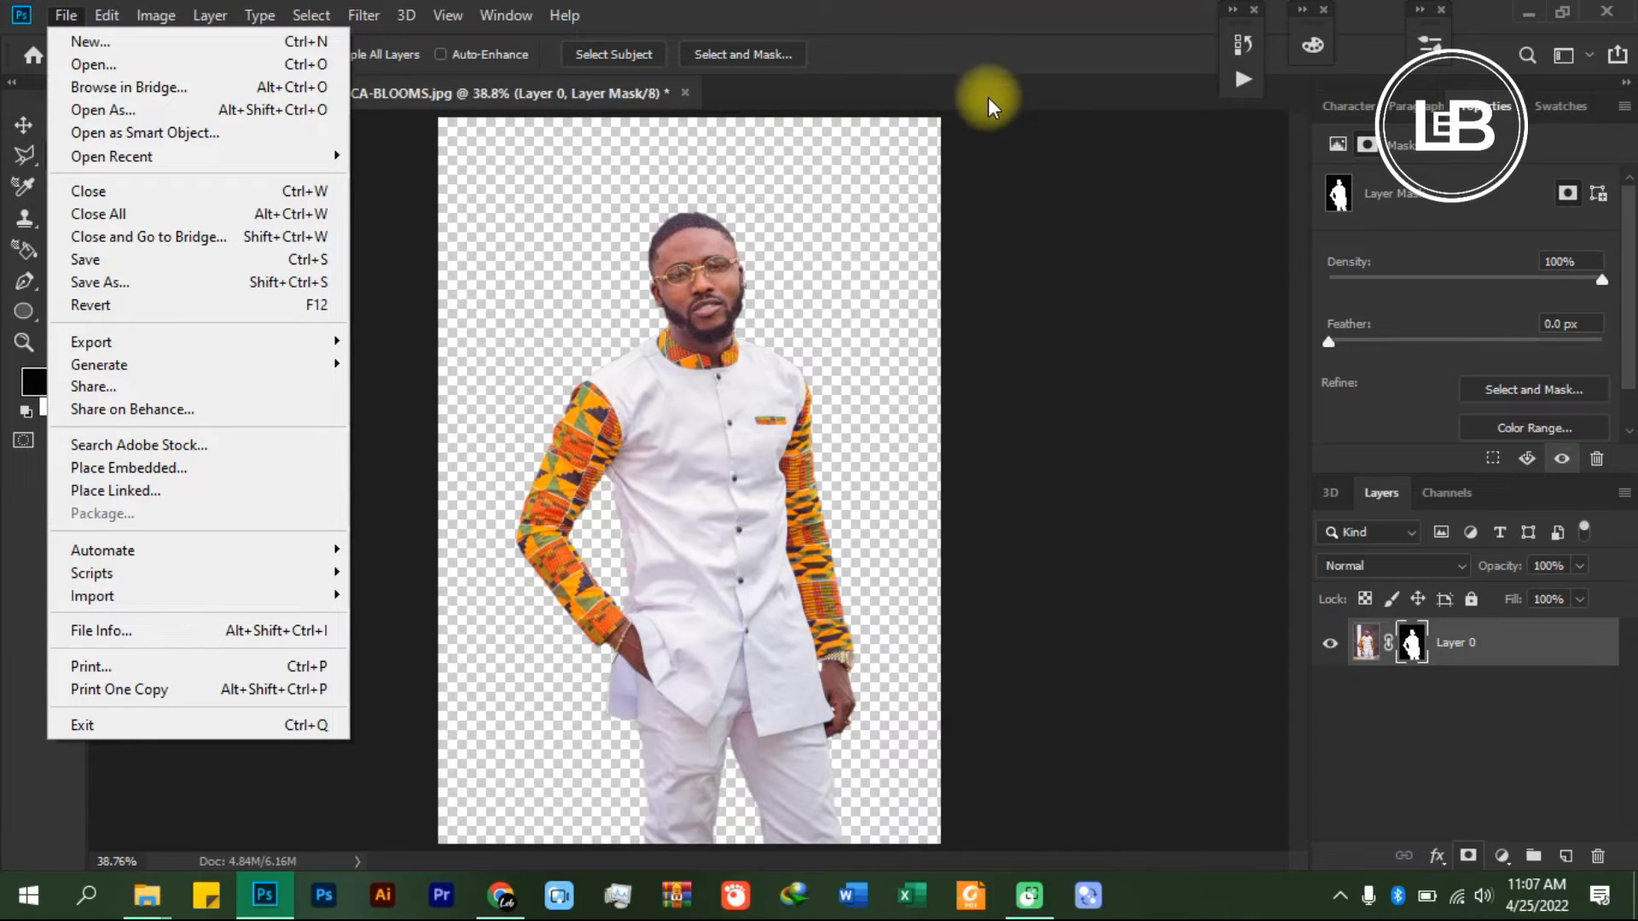
left_click(129, 468)
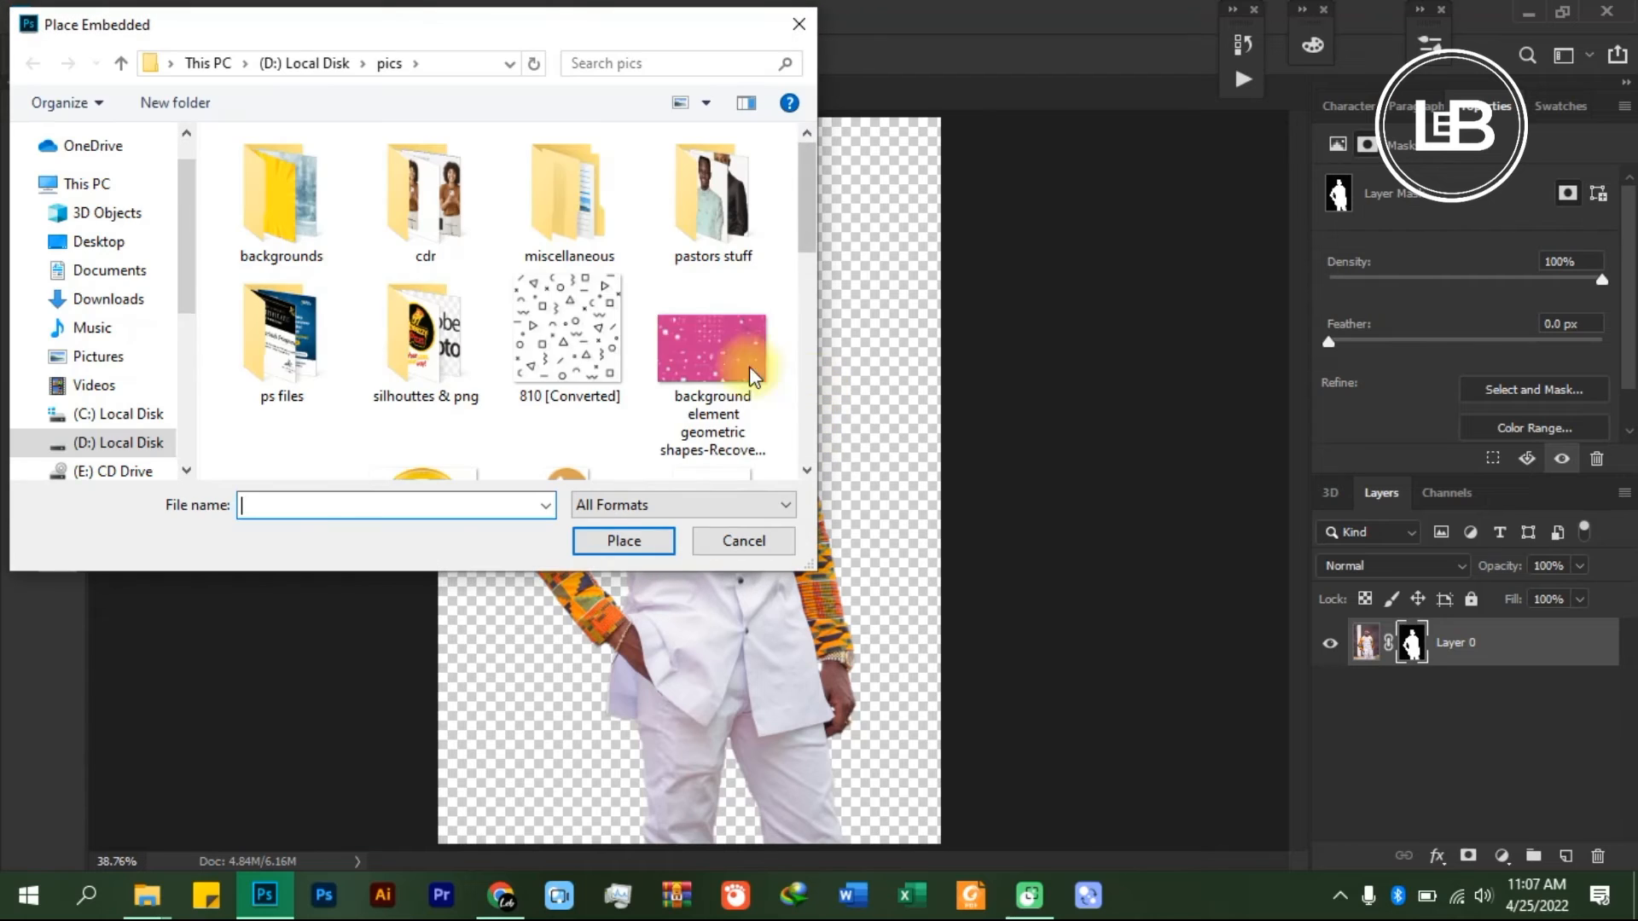
left_click(135, 258)
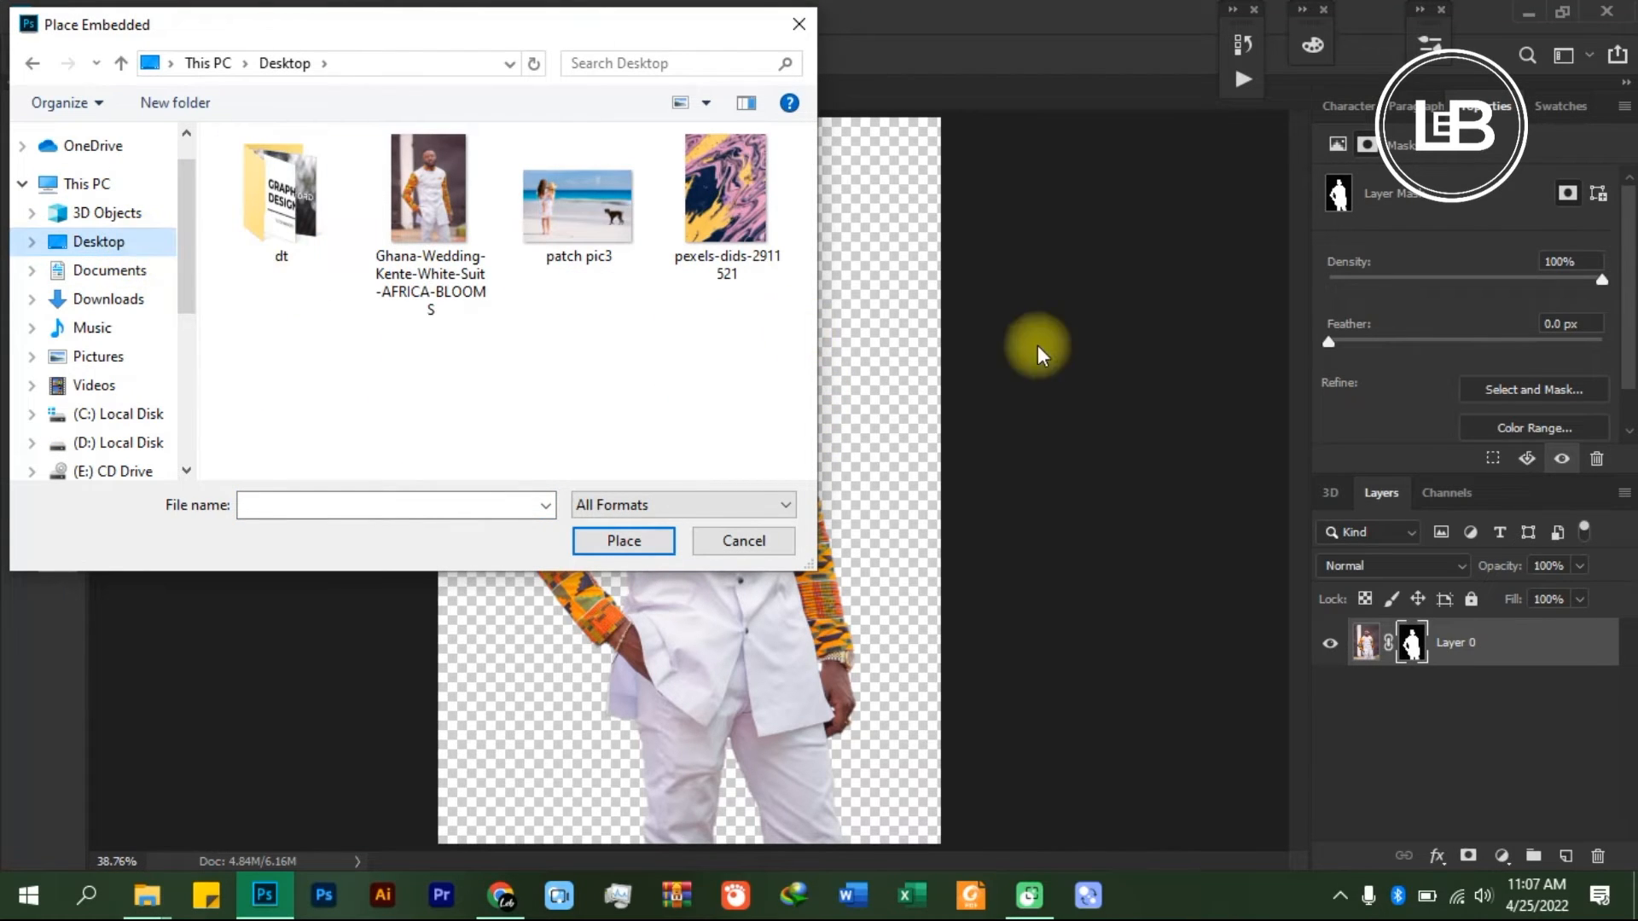
left_click(740, 207)
left_click(616, 537)
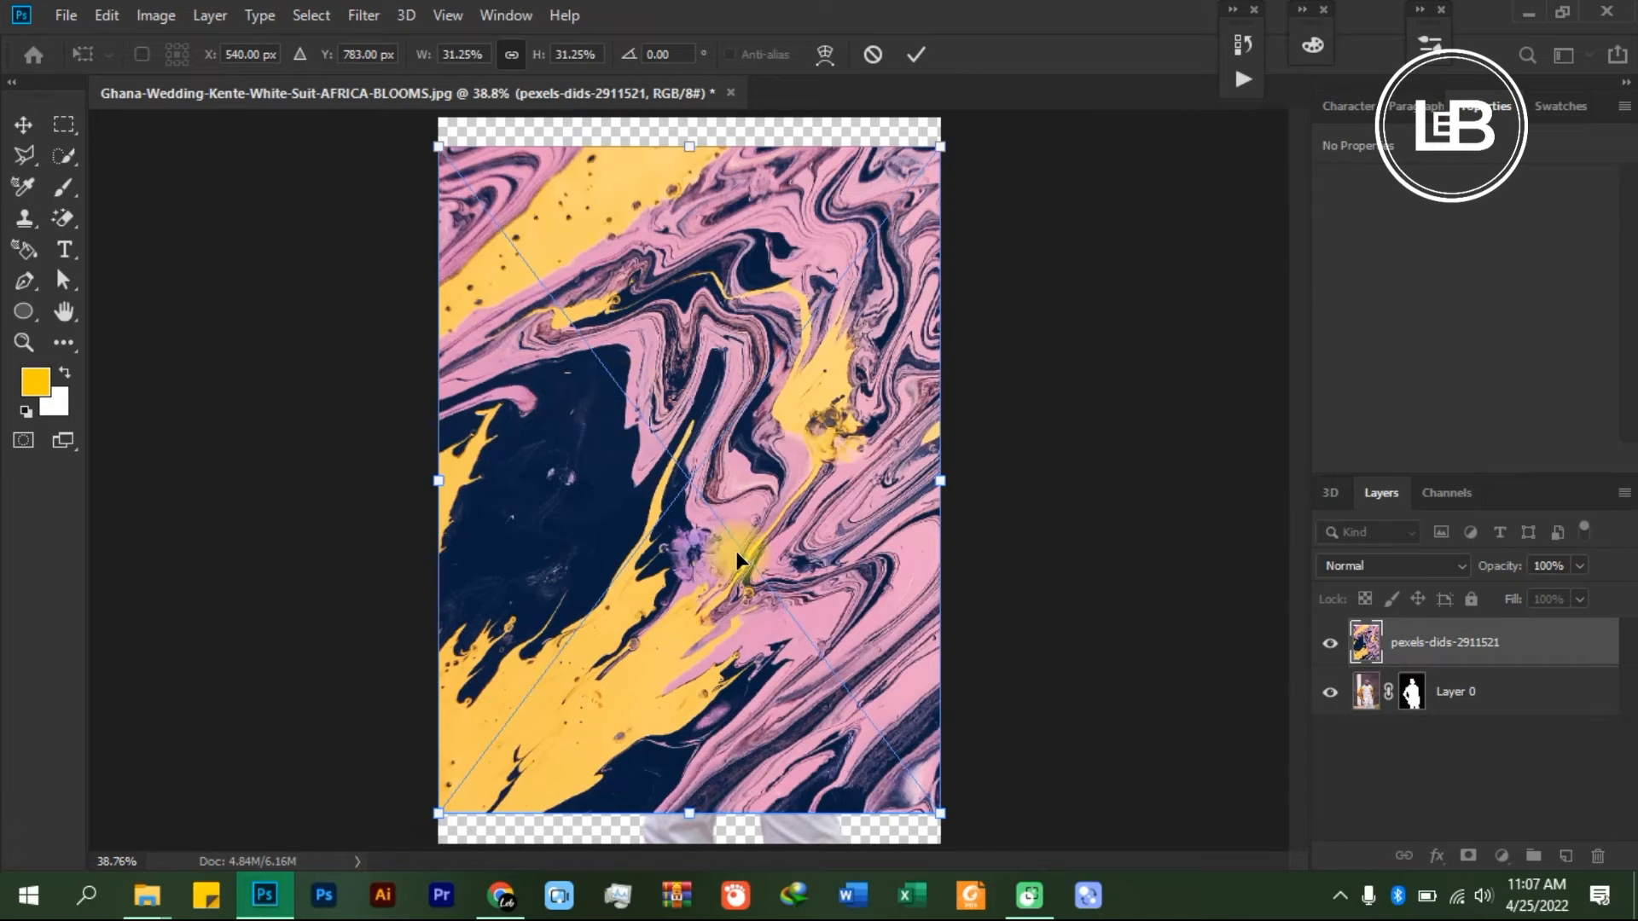
- Scale the placed marbled image proportionally to about 36.87% so it covers the whole canvas, and commit the transform
key("ctrl+minus")
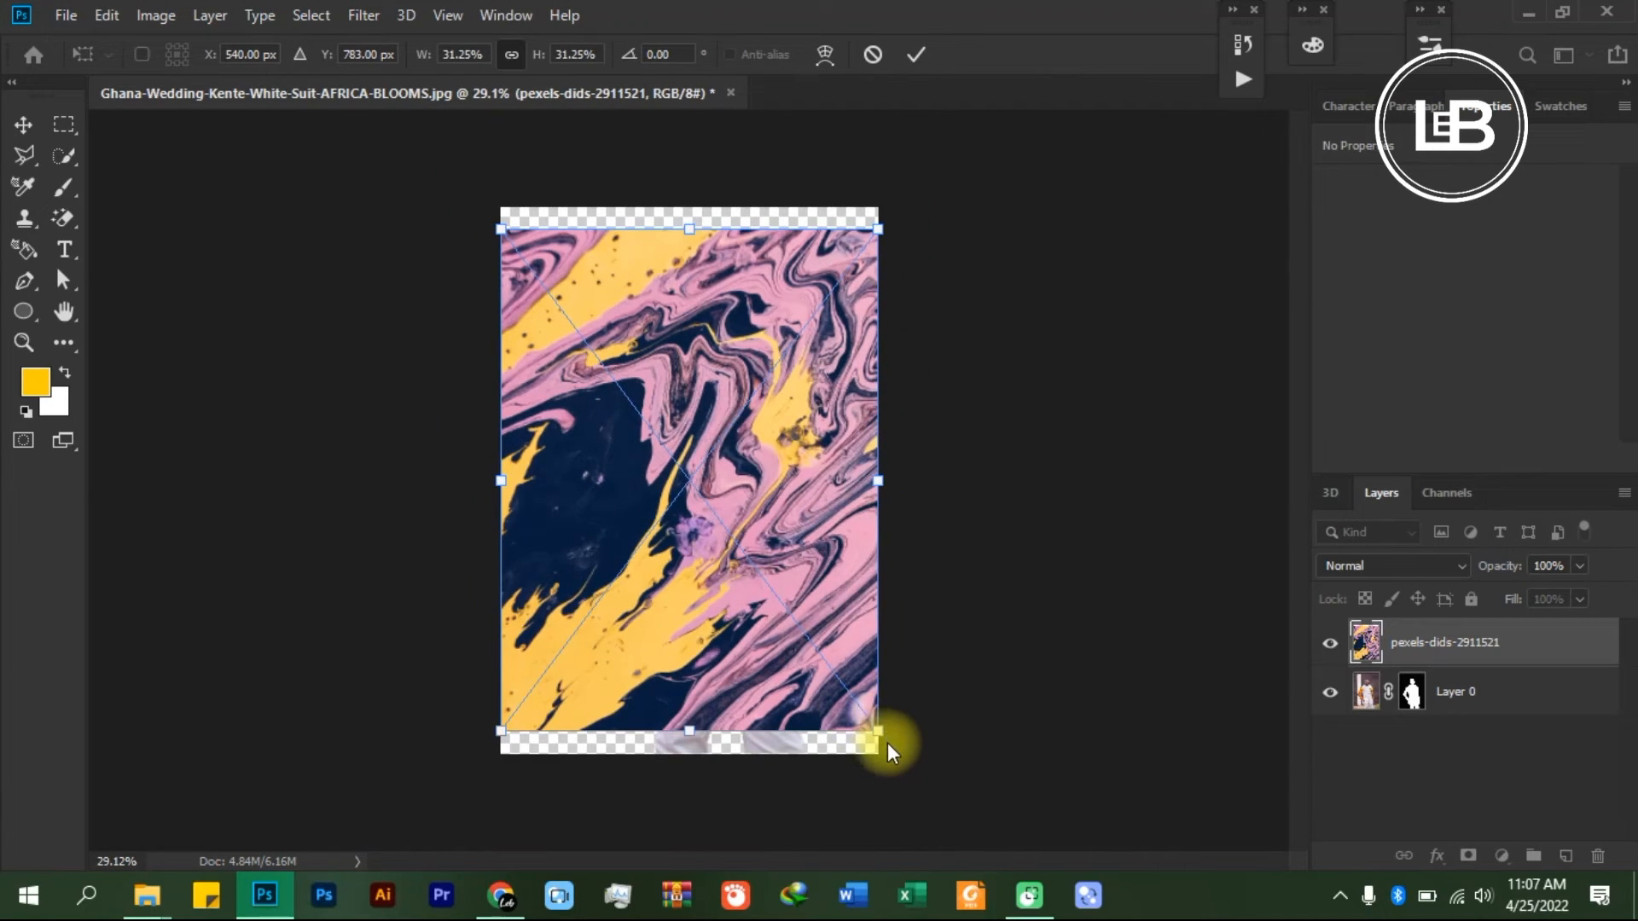
left_click_drag(876, 725, 912, 775)
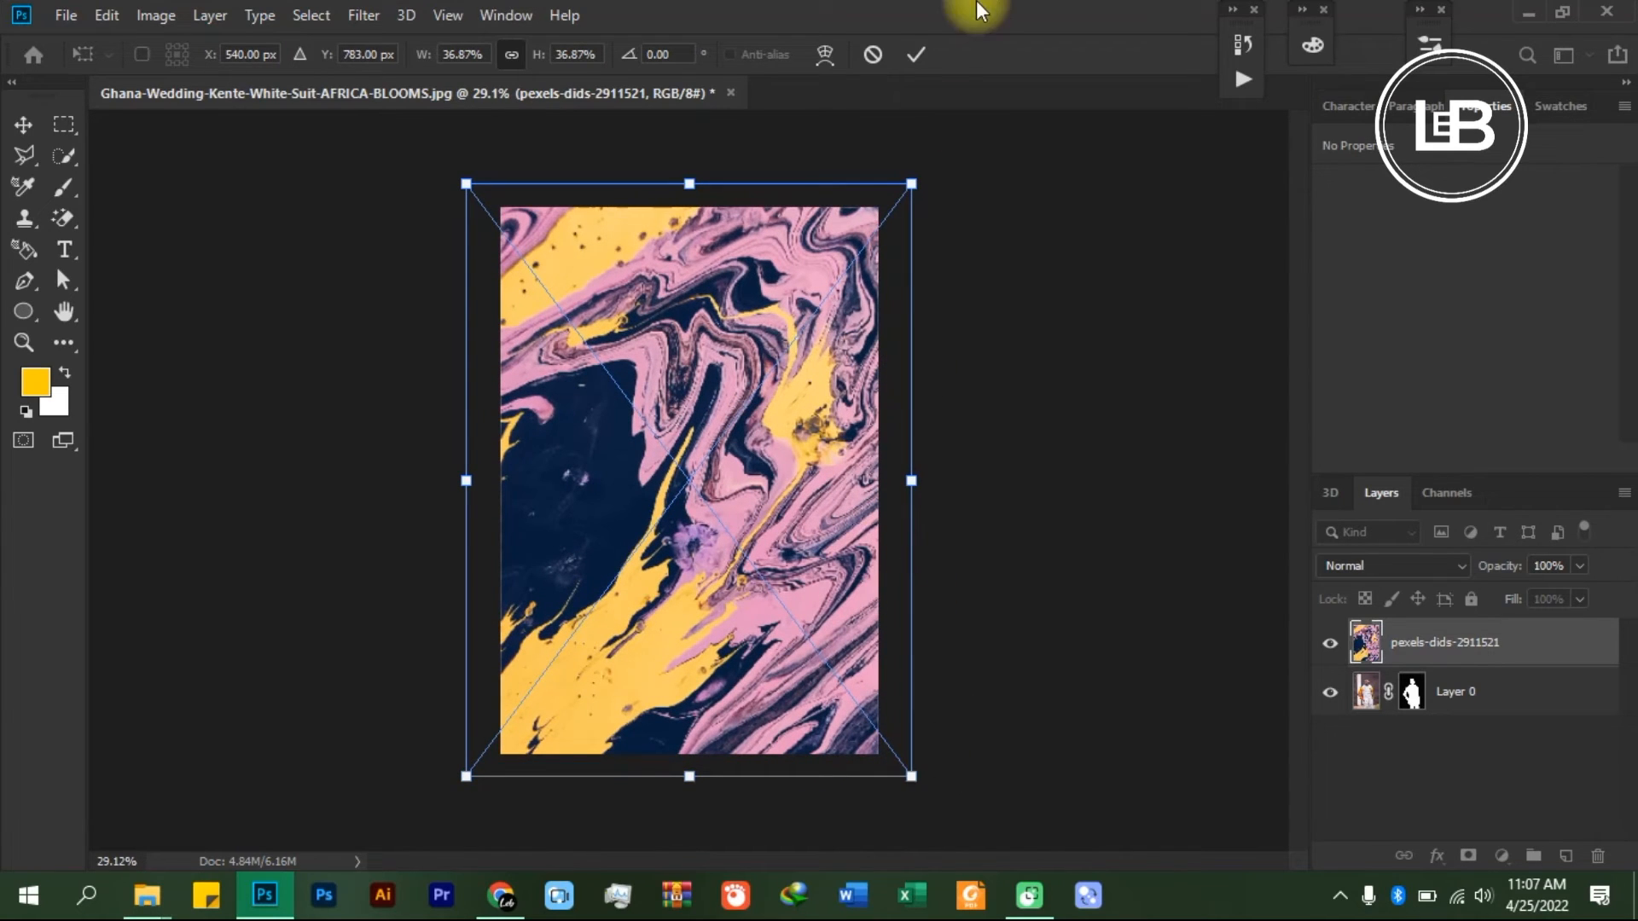
left_click(914, 52)
key("w")
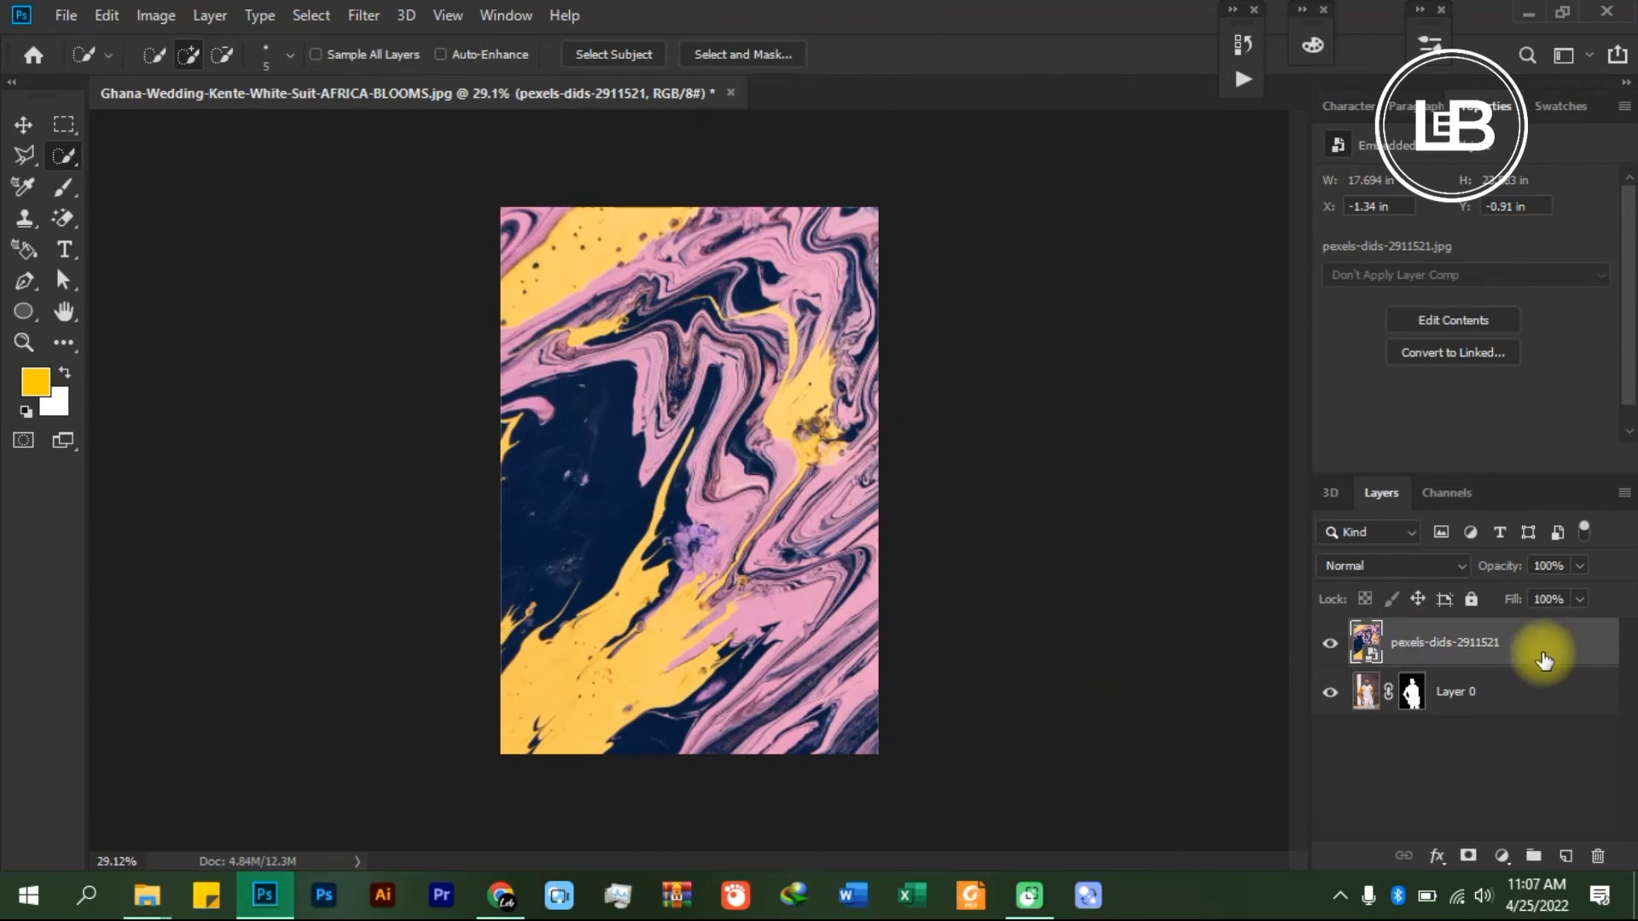
- Move the pexels-dids-2911521 layer below Layer 0 so the marbled image sits behind the man
left_click_drag(1546, 648, 1543, 715)
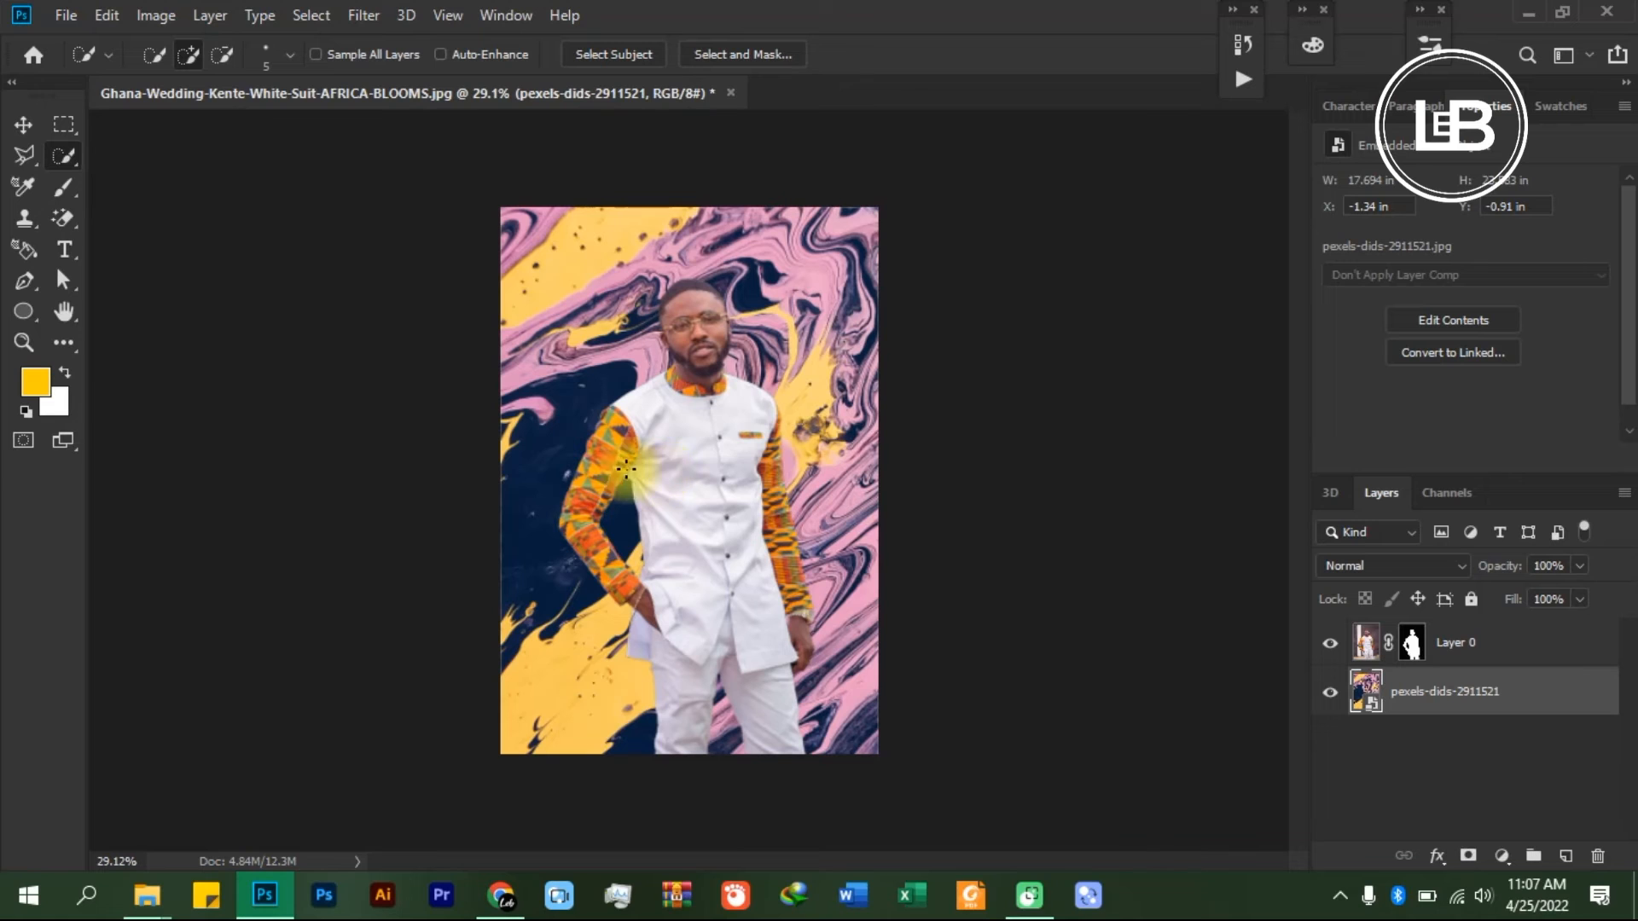
scroll(723, 363, "up", 5)
scroll(777, 341, "down", 2)
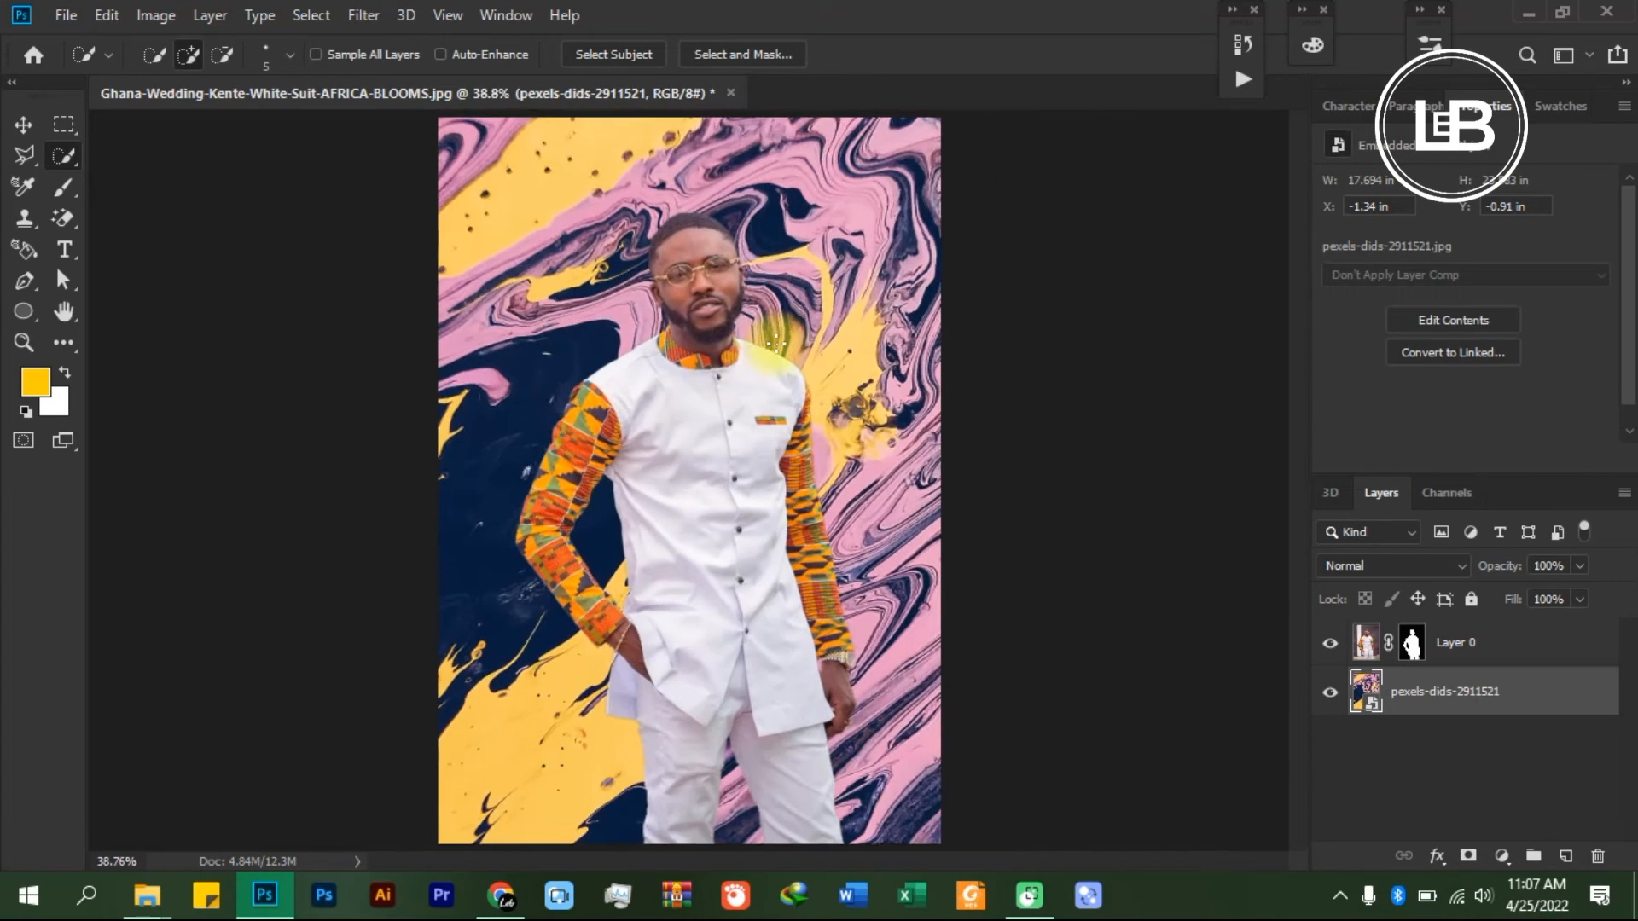
scroll(776, 343, "down", 1)
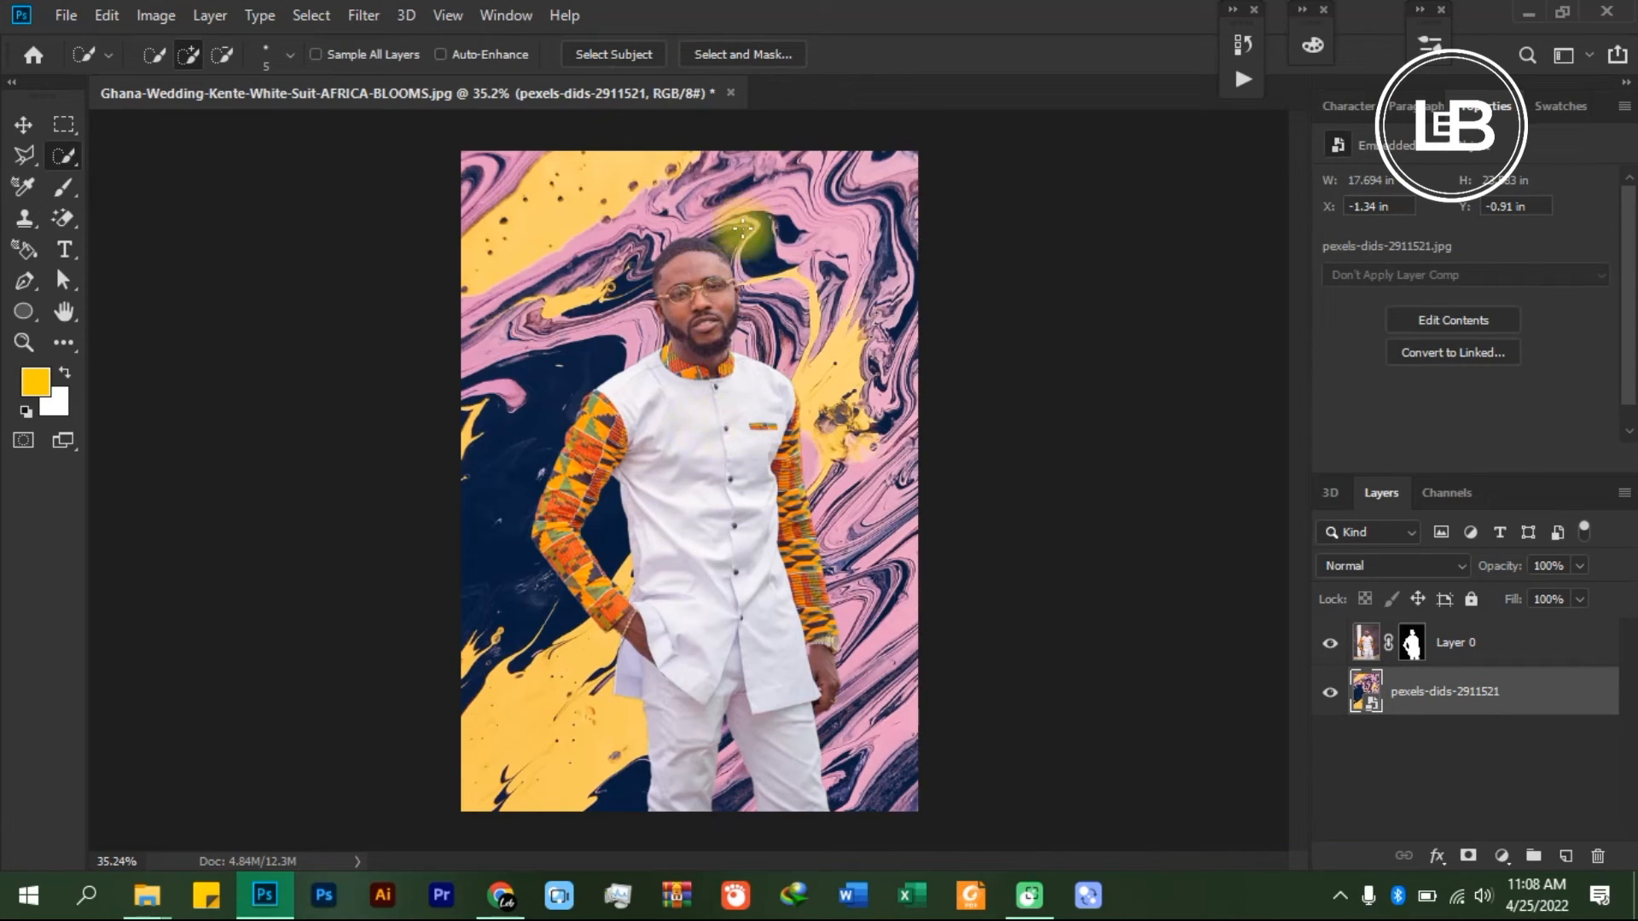
- Apply a Gaussian Blur with a radius of 10 pixels to the marbled background layer and collapse its smart filter list
left_click(358, 16)
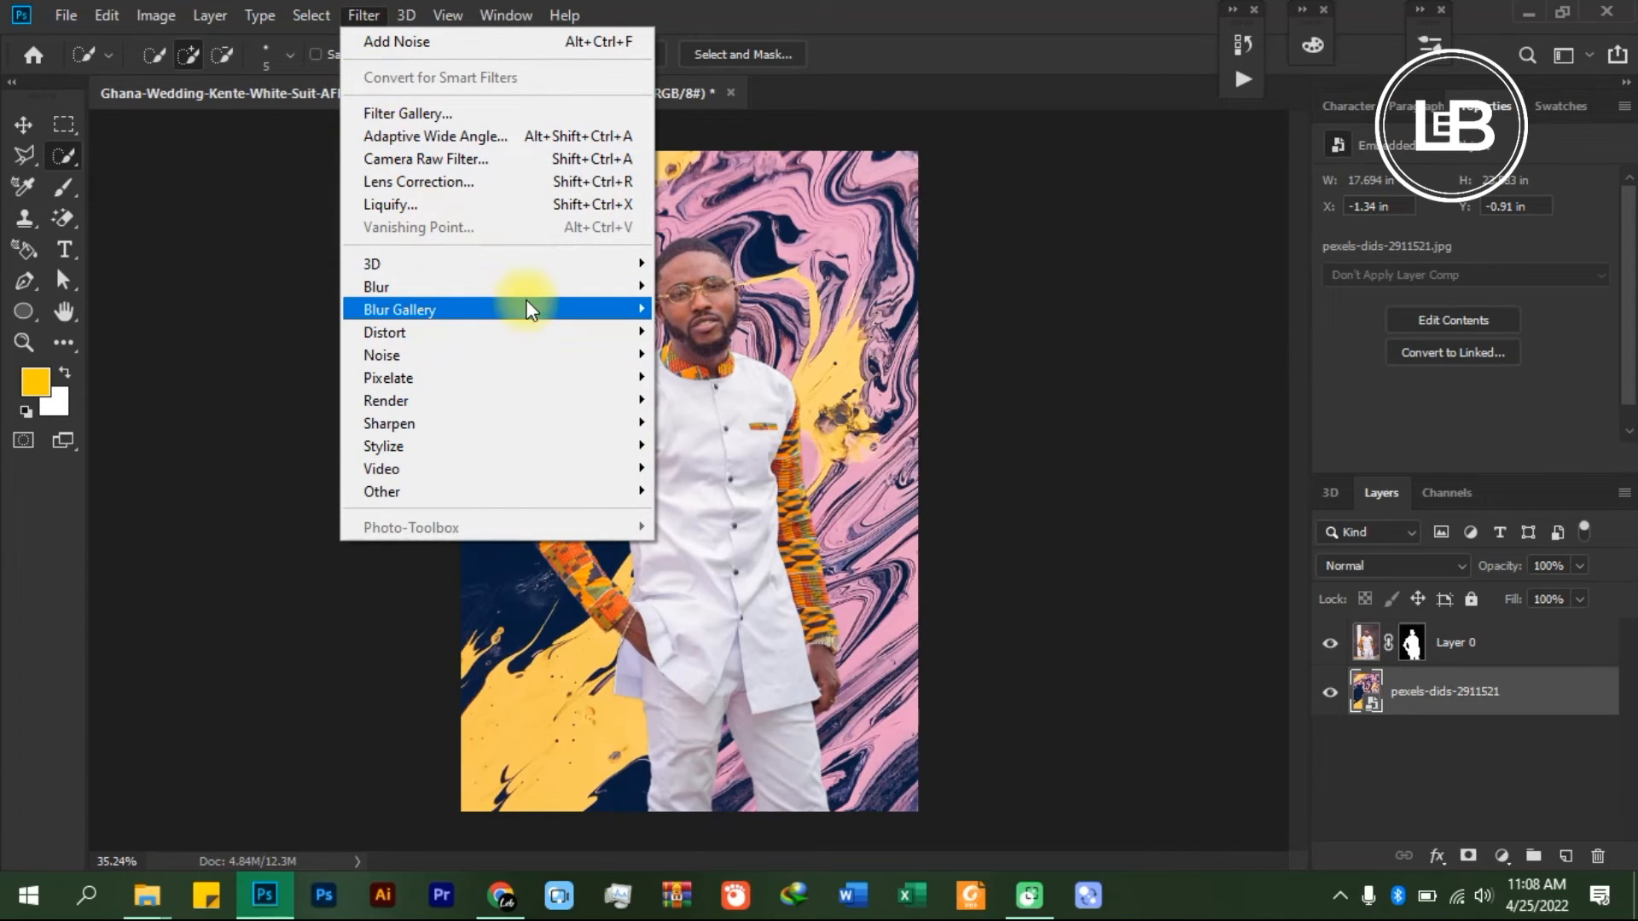
mouse_move(556, 295)
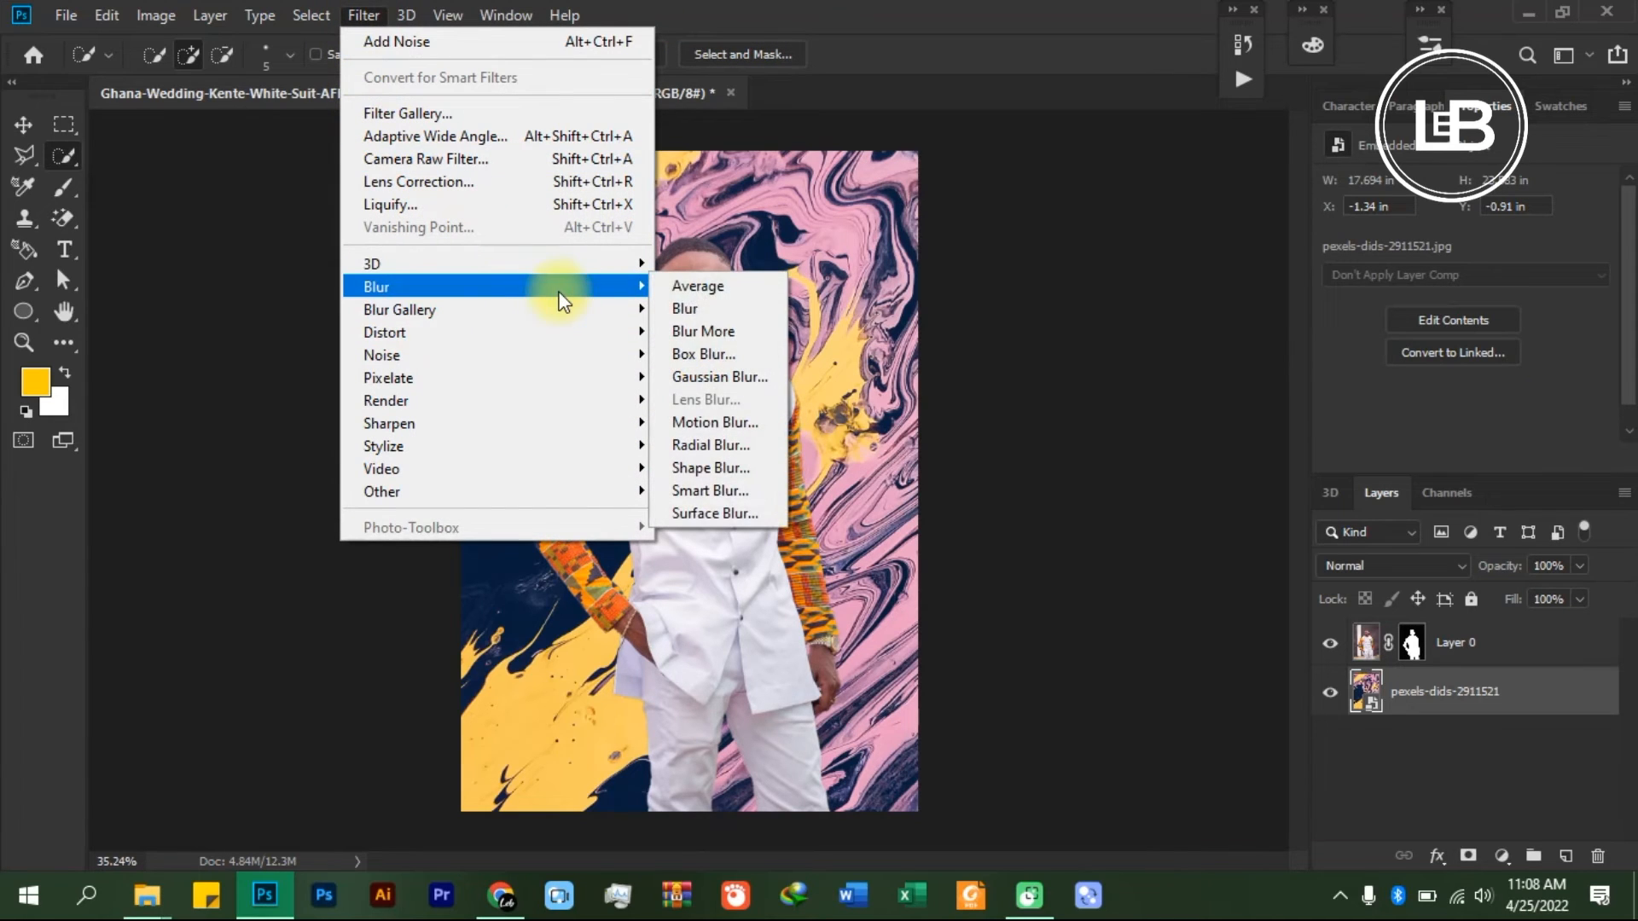
left_click(729, 377)
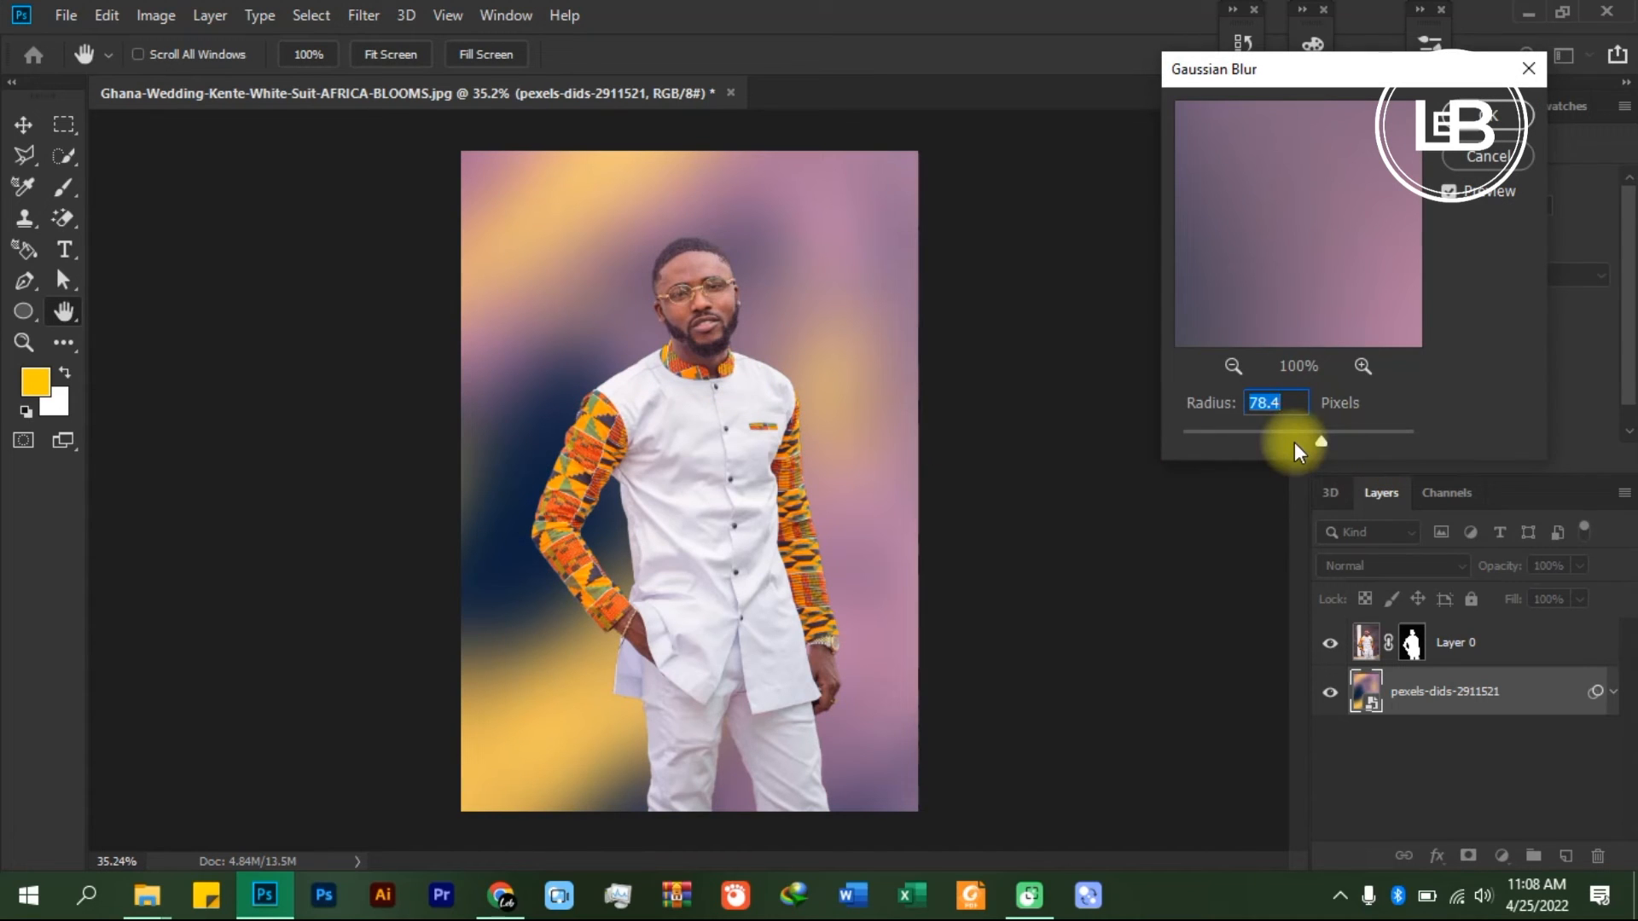
left_click_drag(1293, 439, 1274, 438)
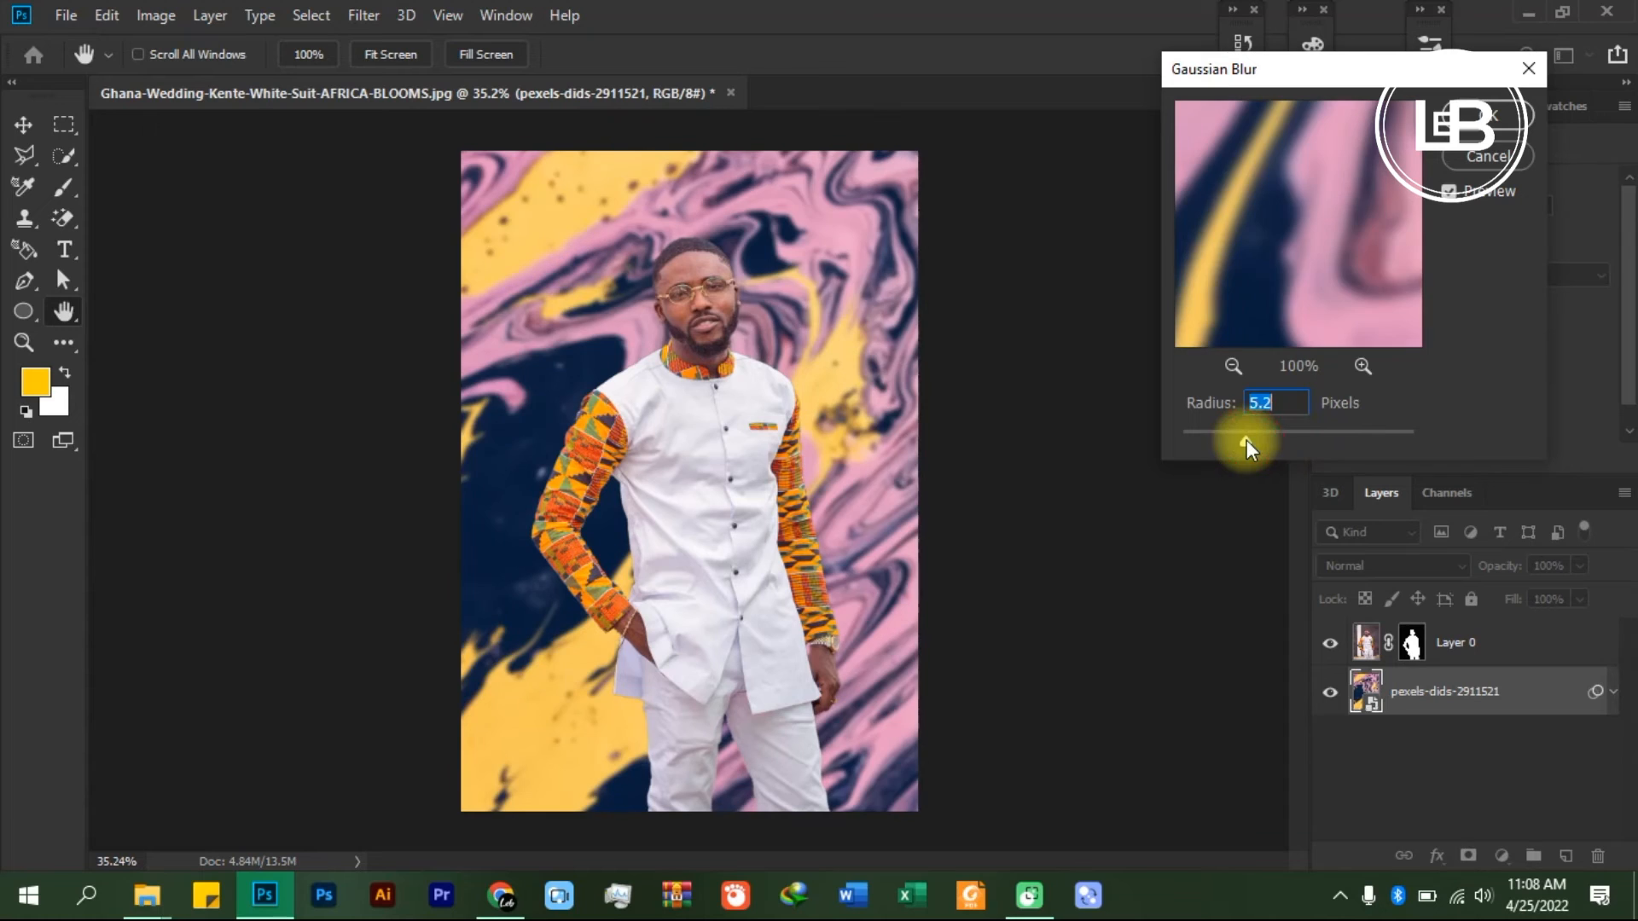
left_click_drag(1259, 438, 1267, 438)
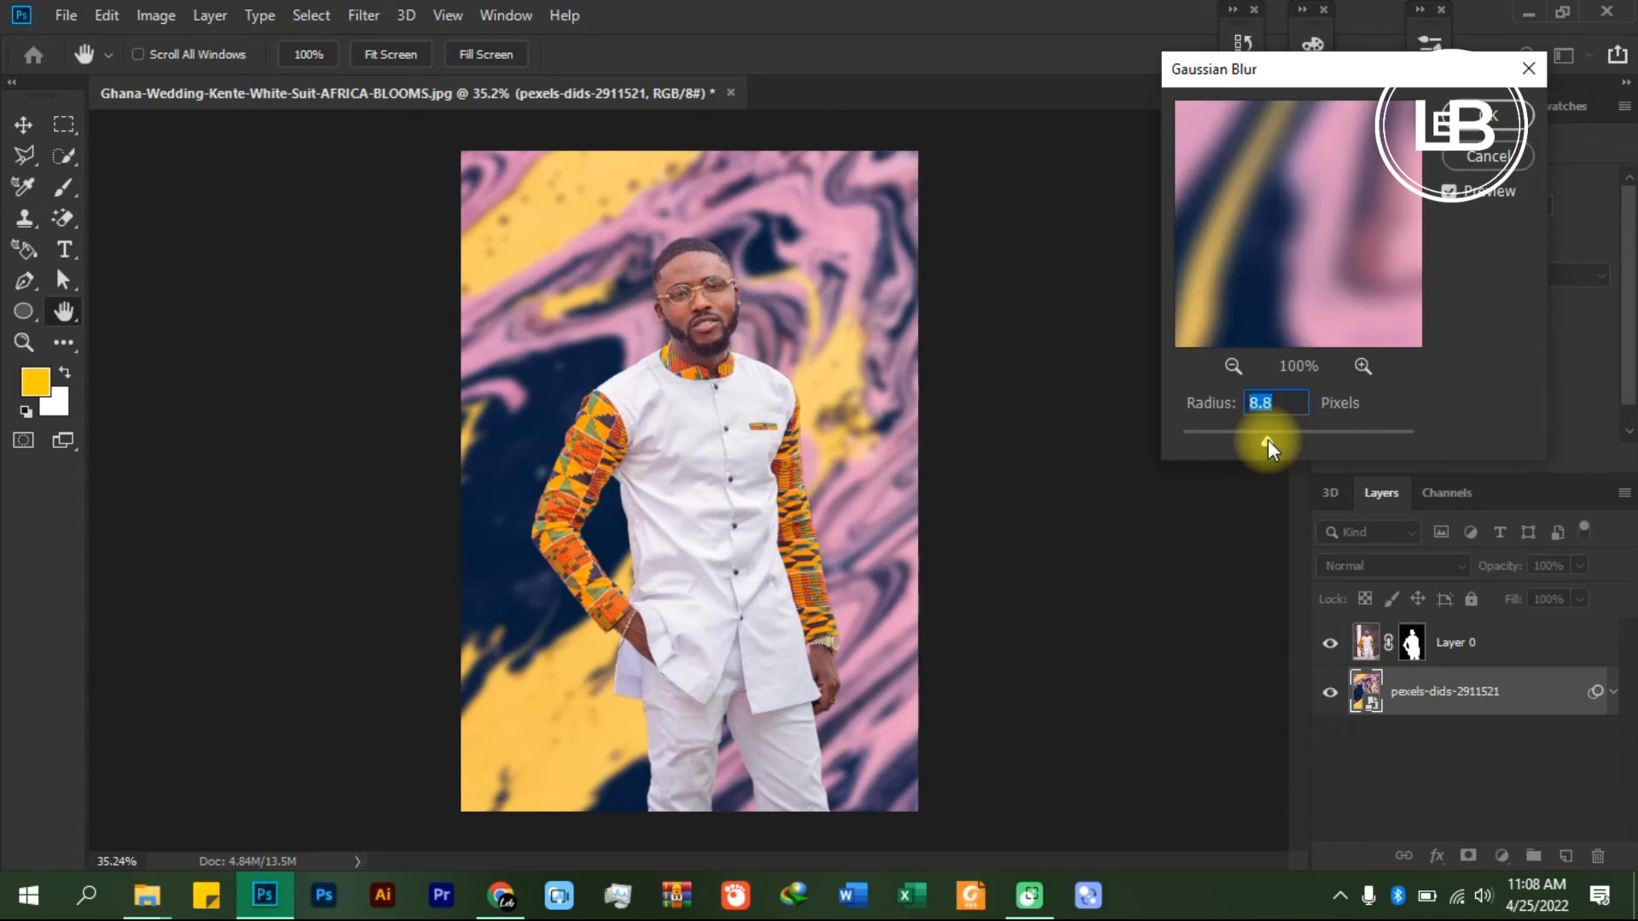
left_click_drag(1267, 438, 1272, 438)
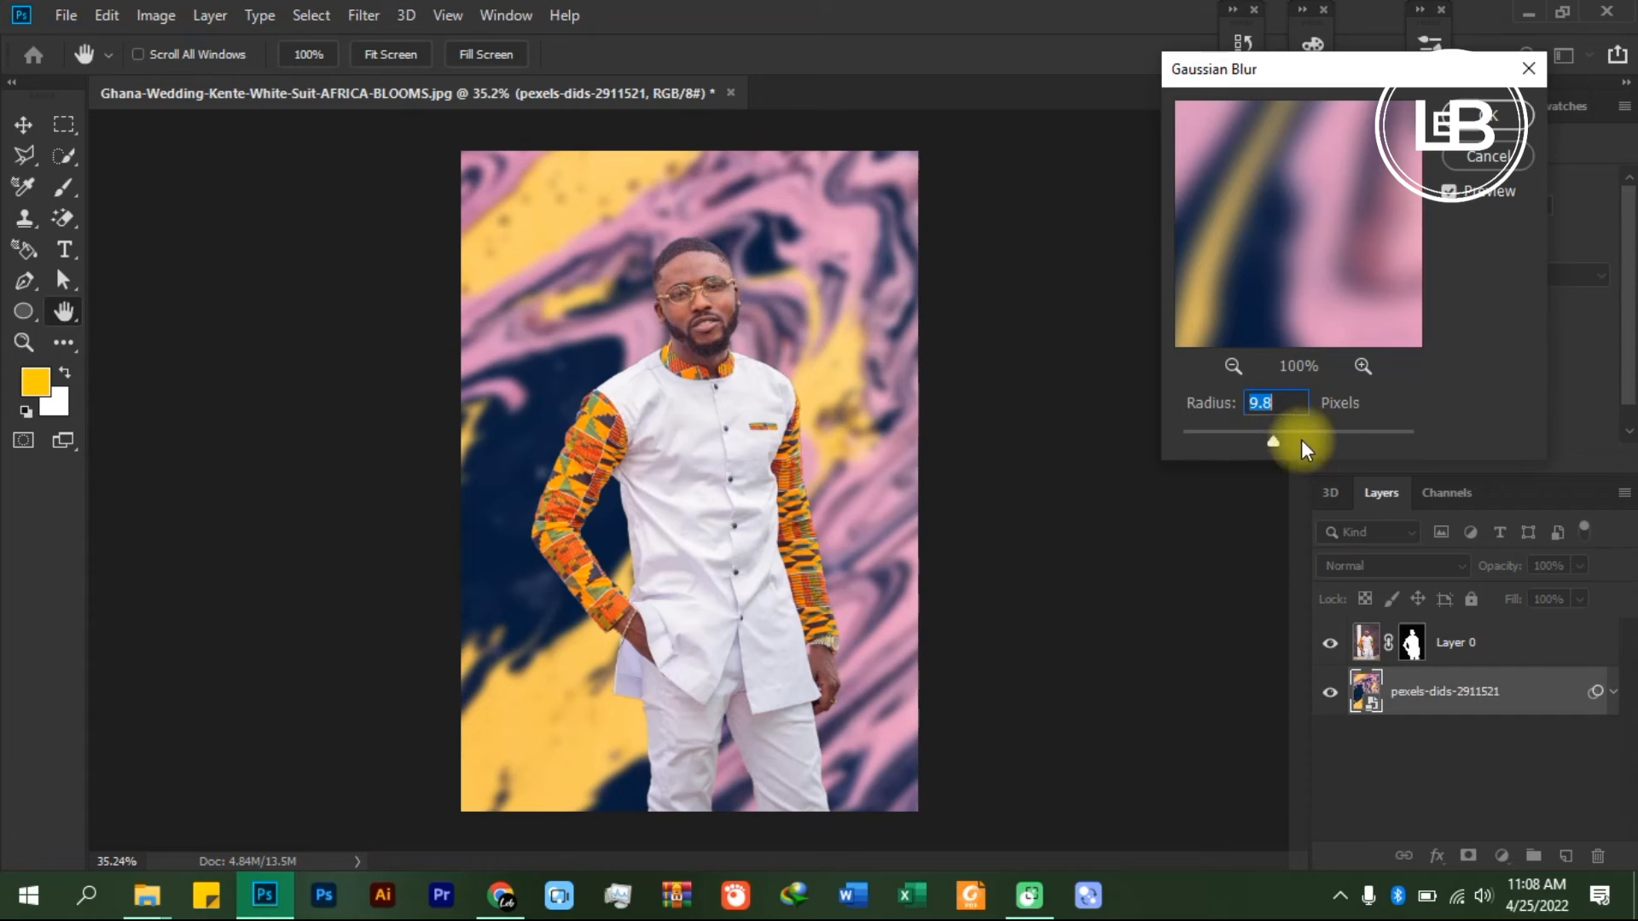
type("10")
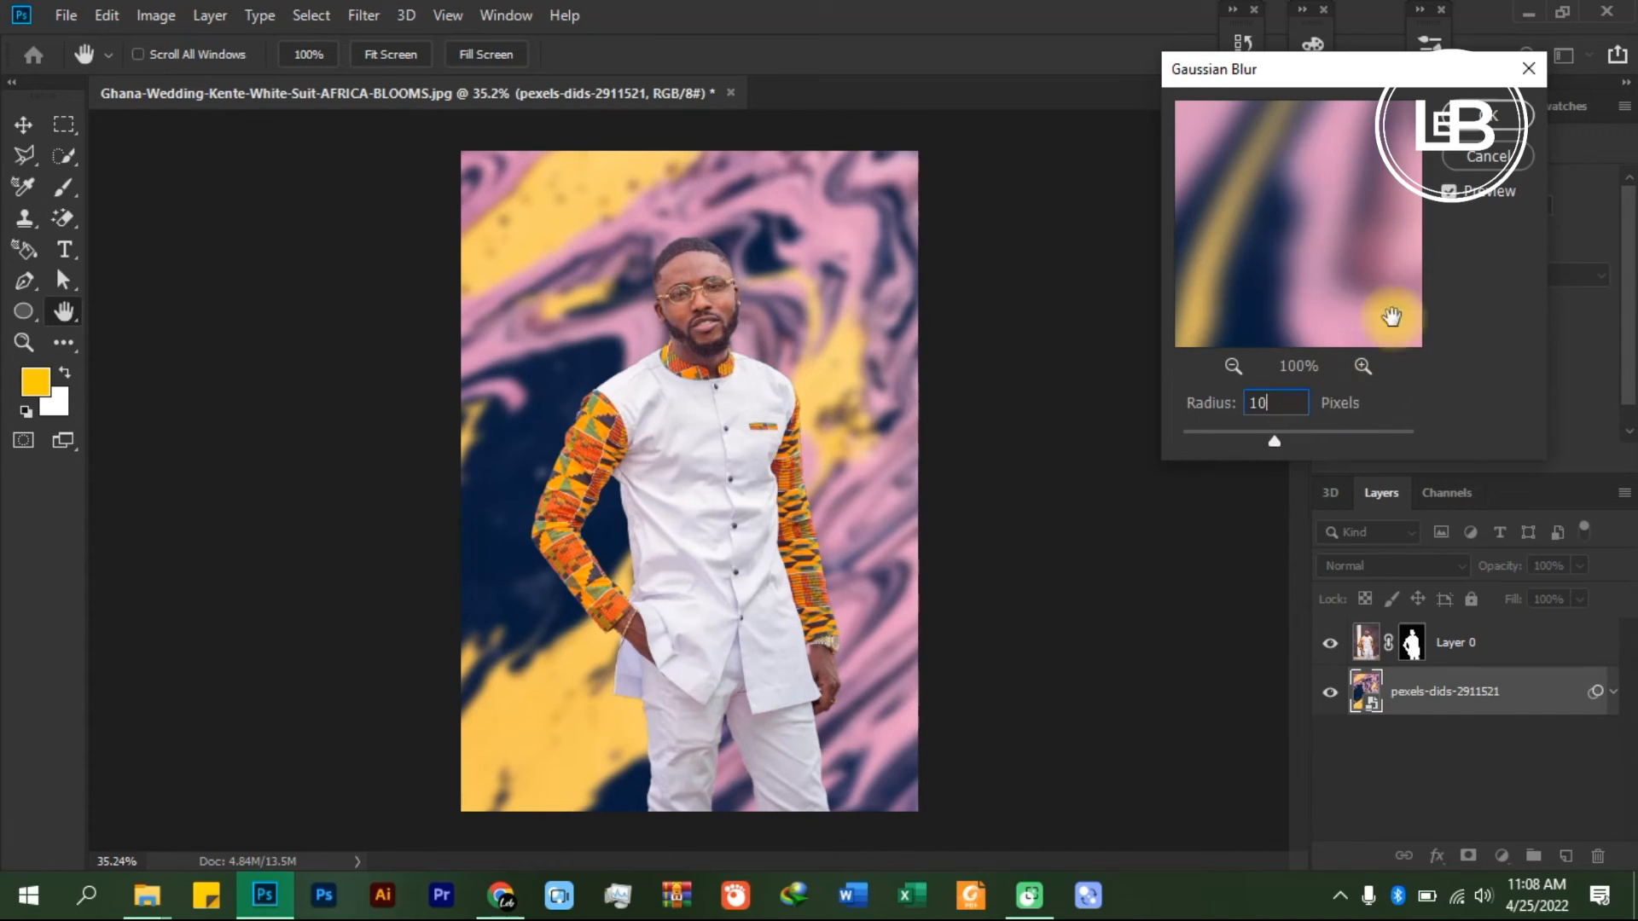
left_click(1499, 118)
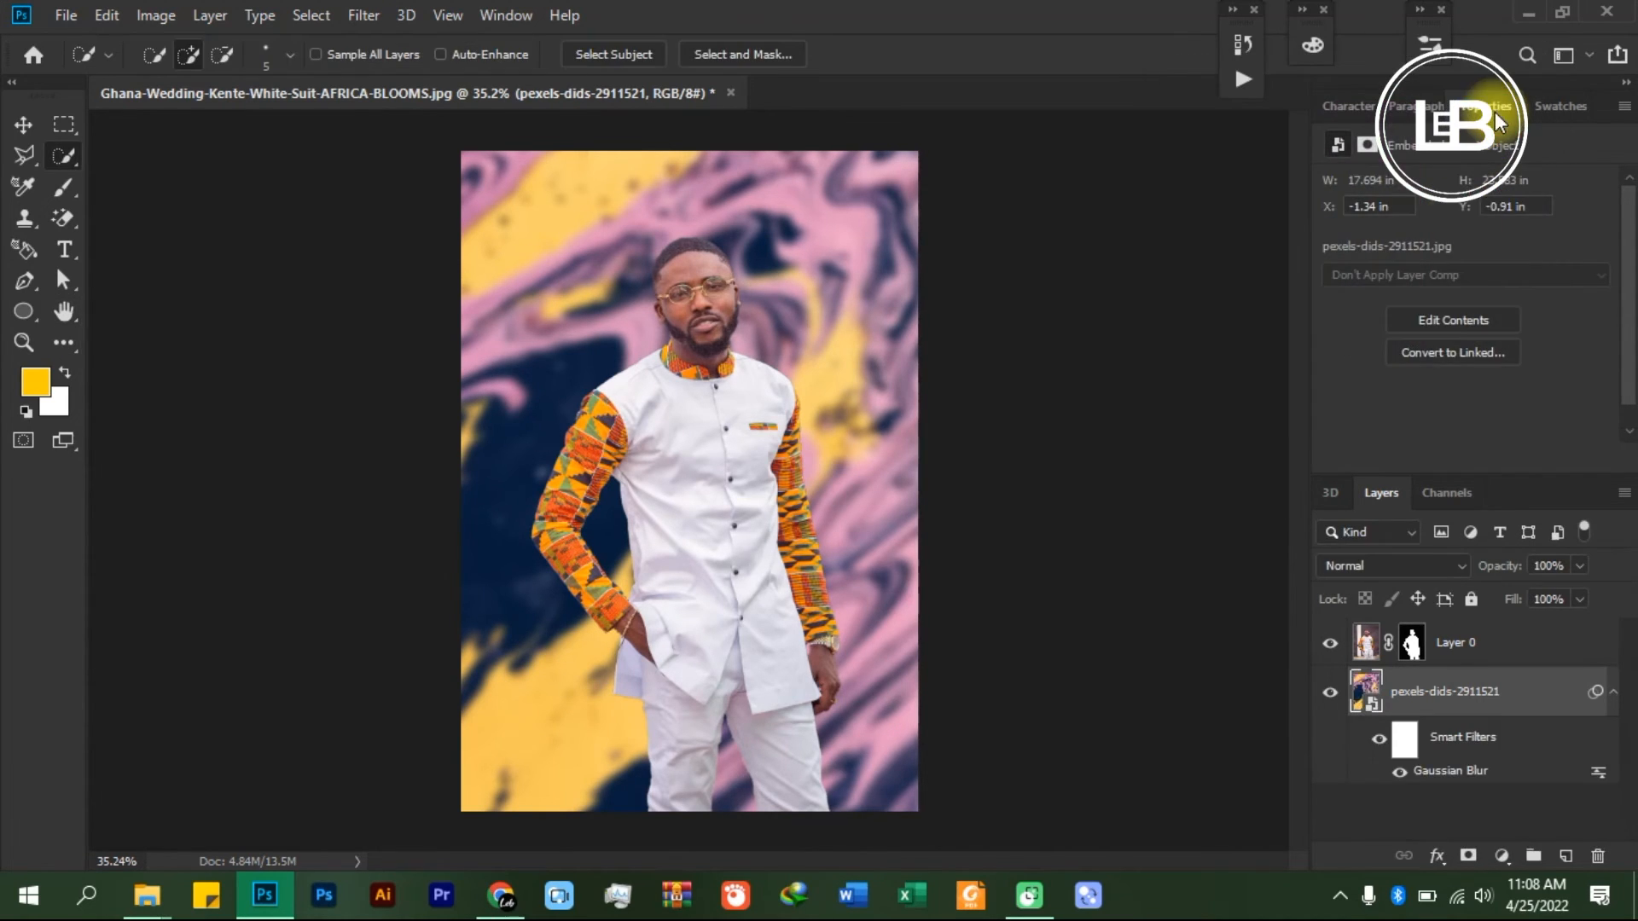
left_click(1614, 692)
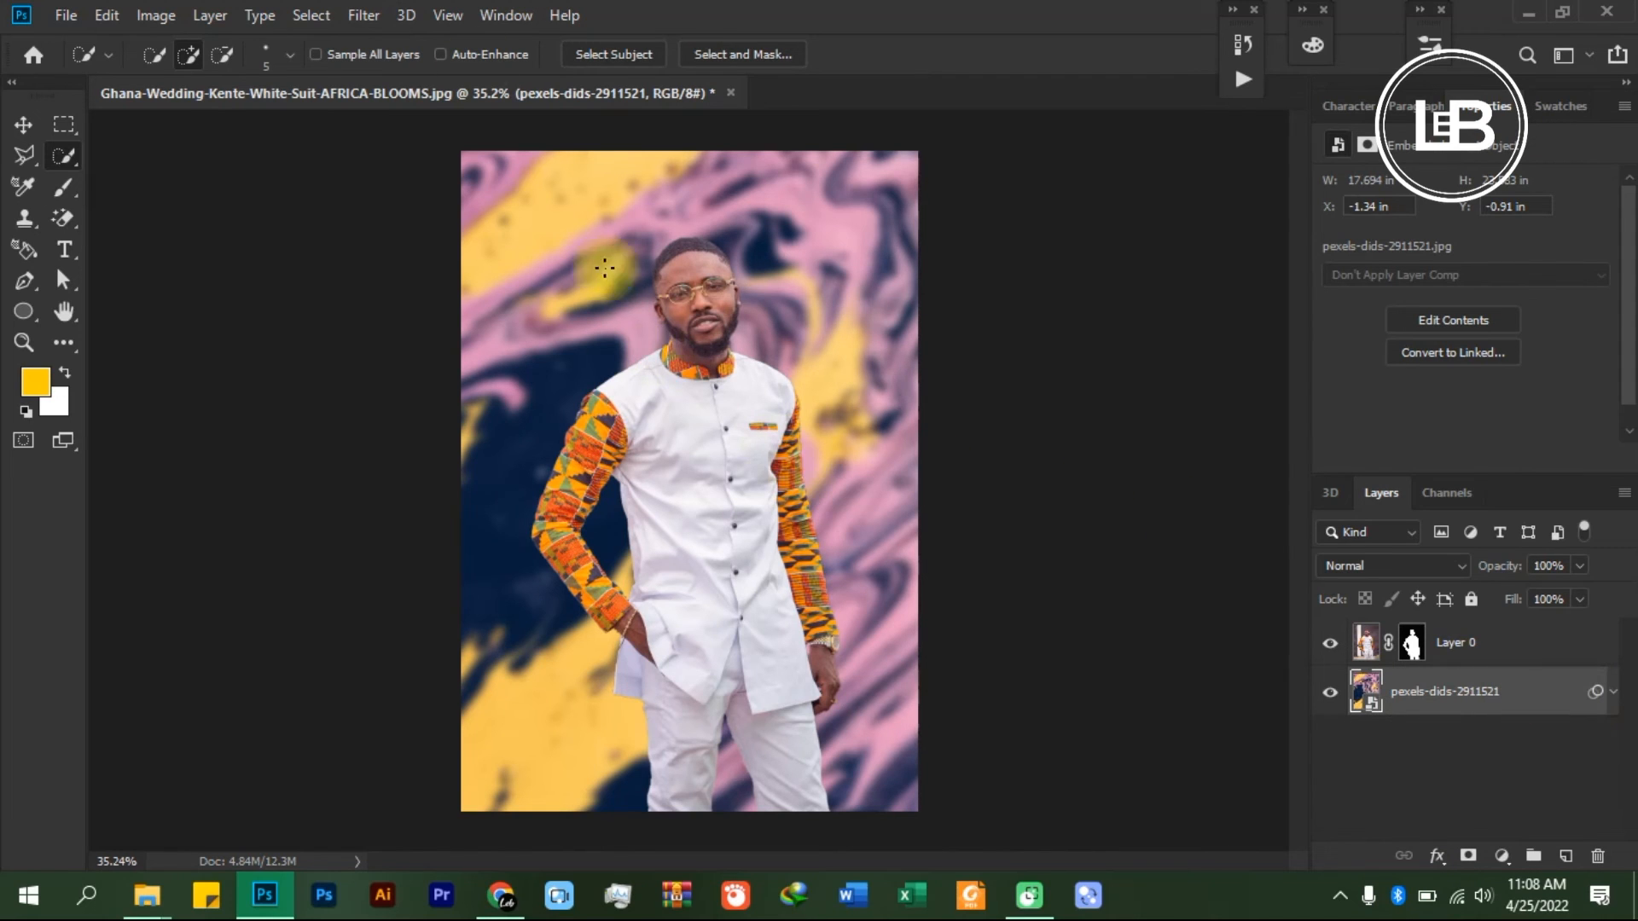
- Set up a JPEG copy of the composite in the Desktop folder, declining to overwrite the original photo
left_click(69, 16)
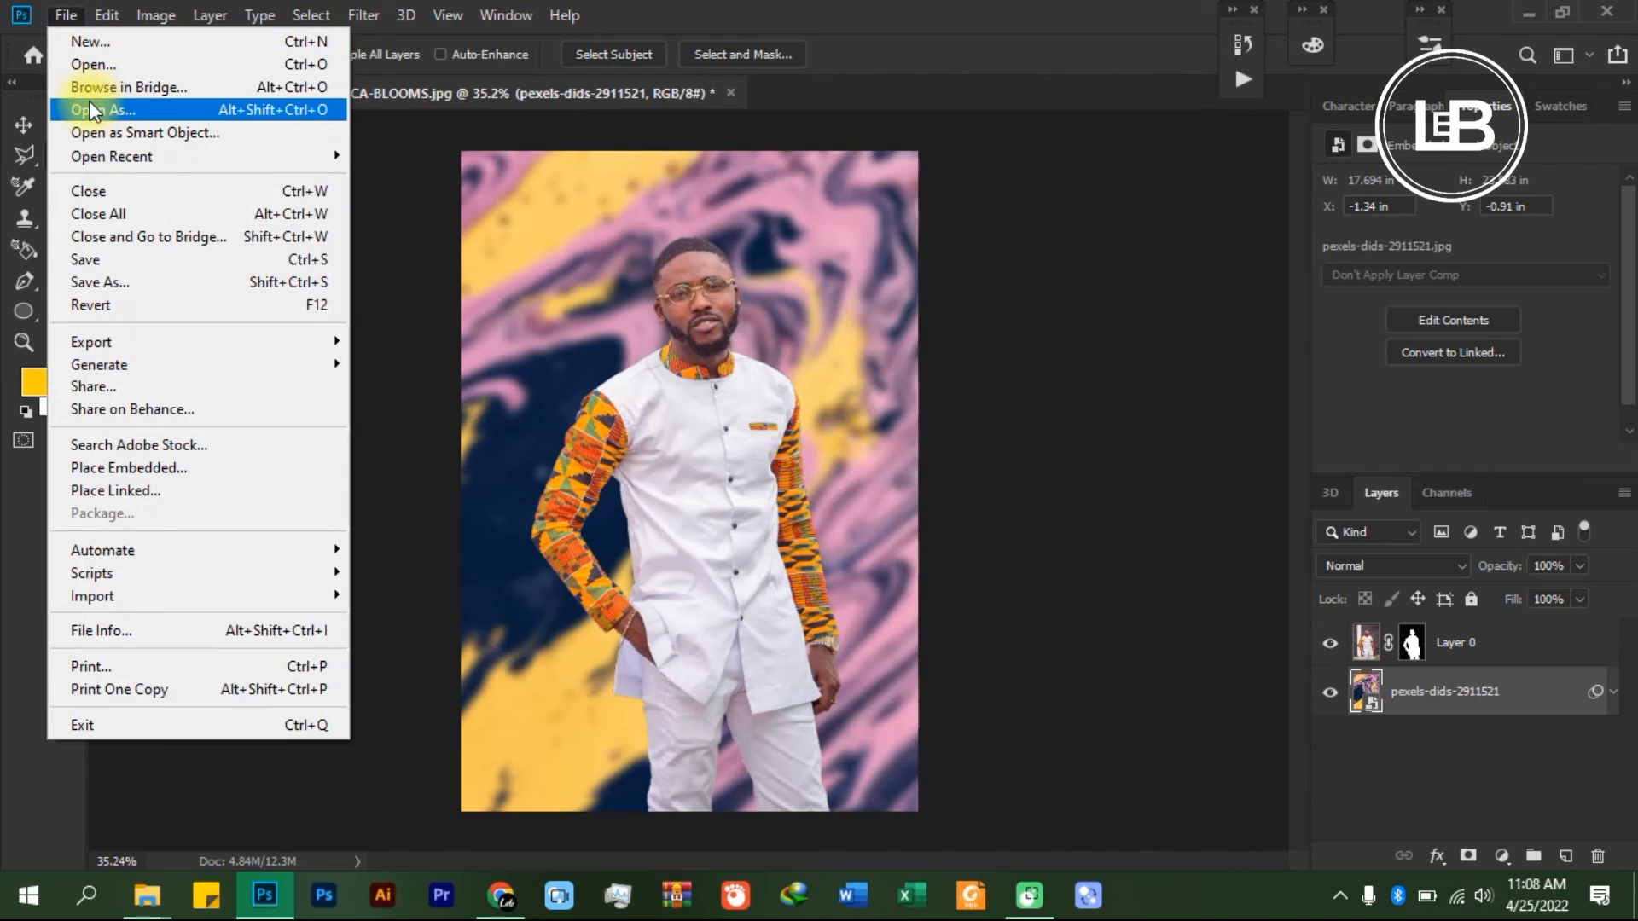
left_click(122, 282)
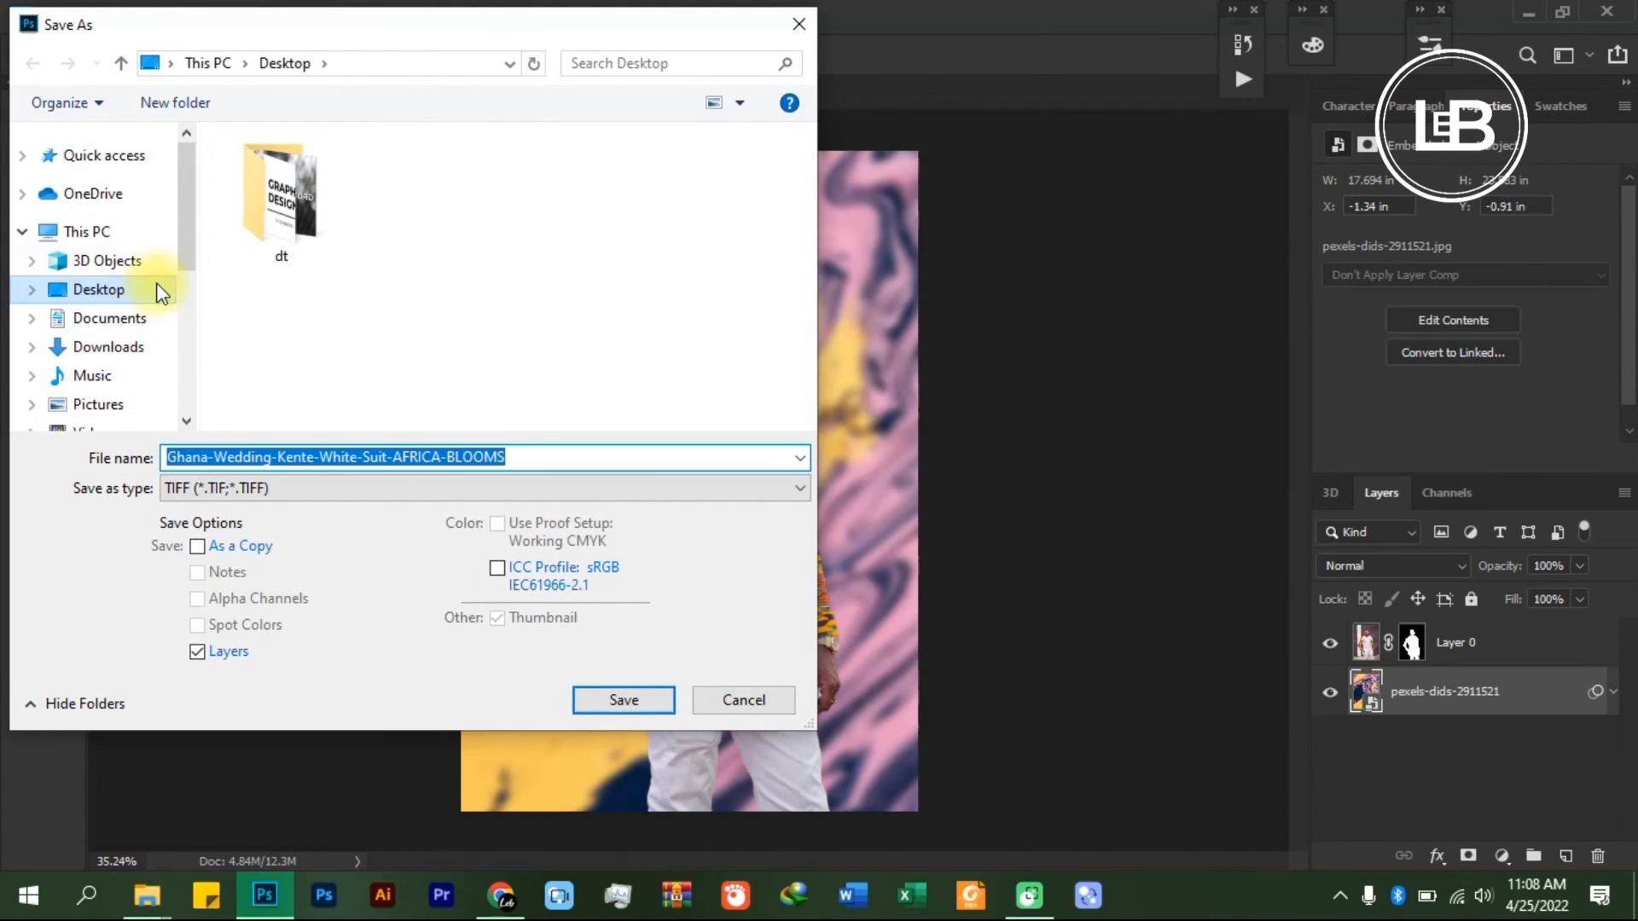
left_click(156, 285)
double_click(507, 455)
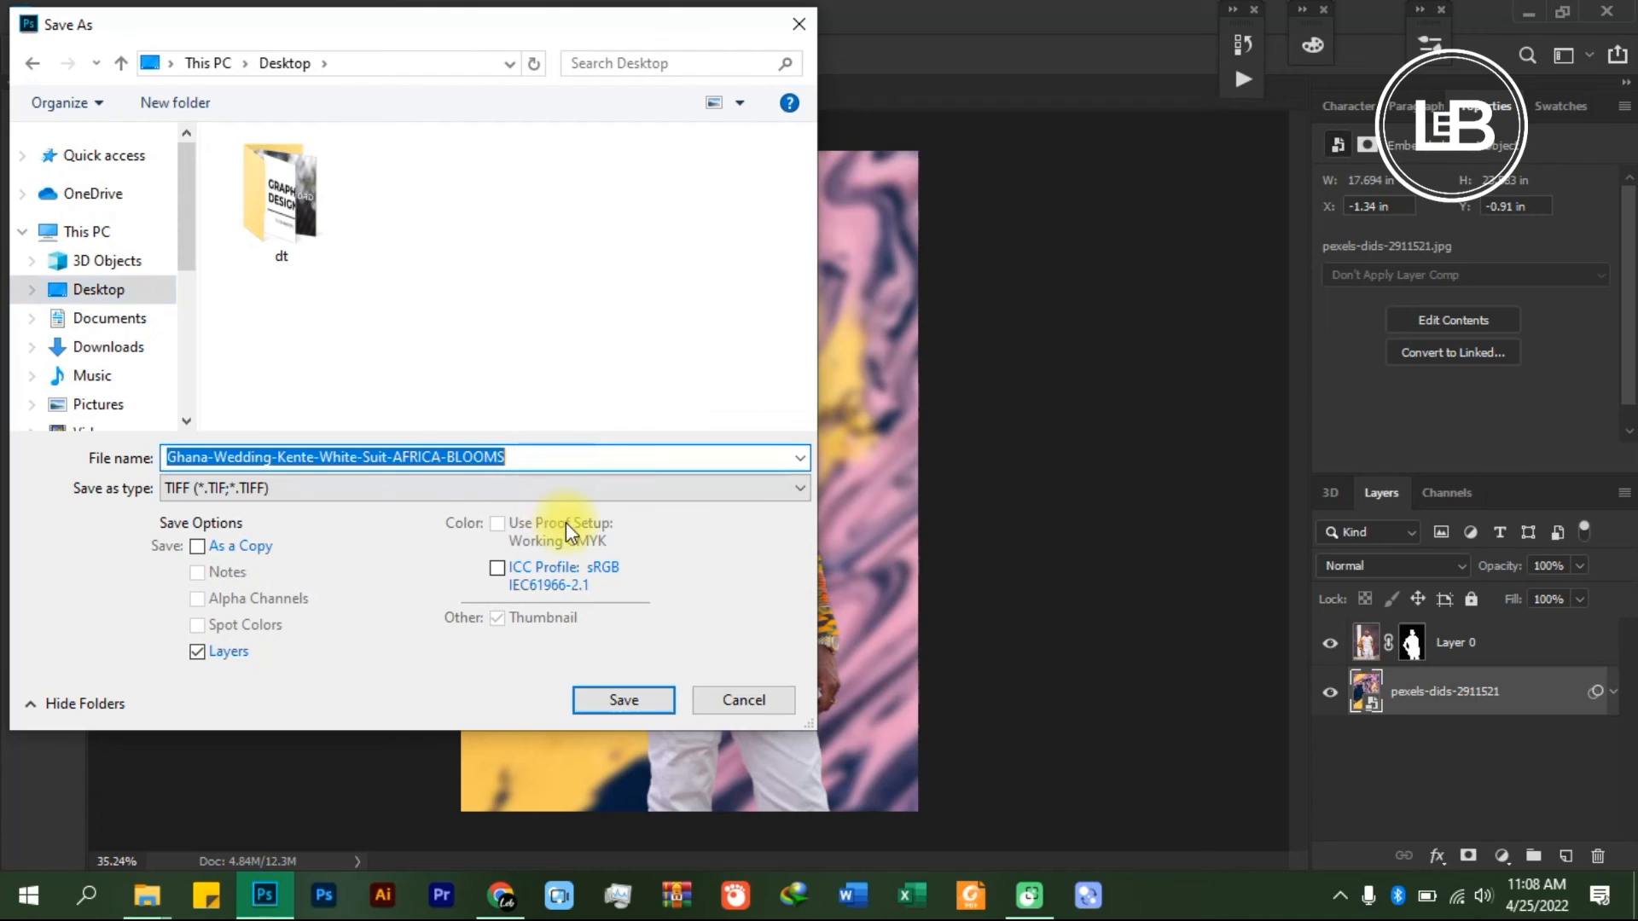
left_click(576, 481)
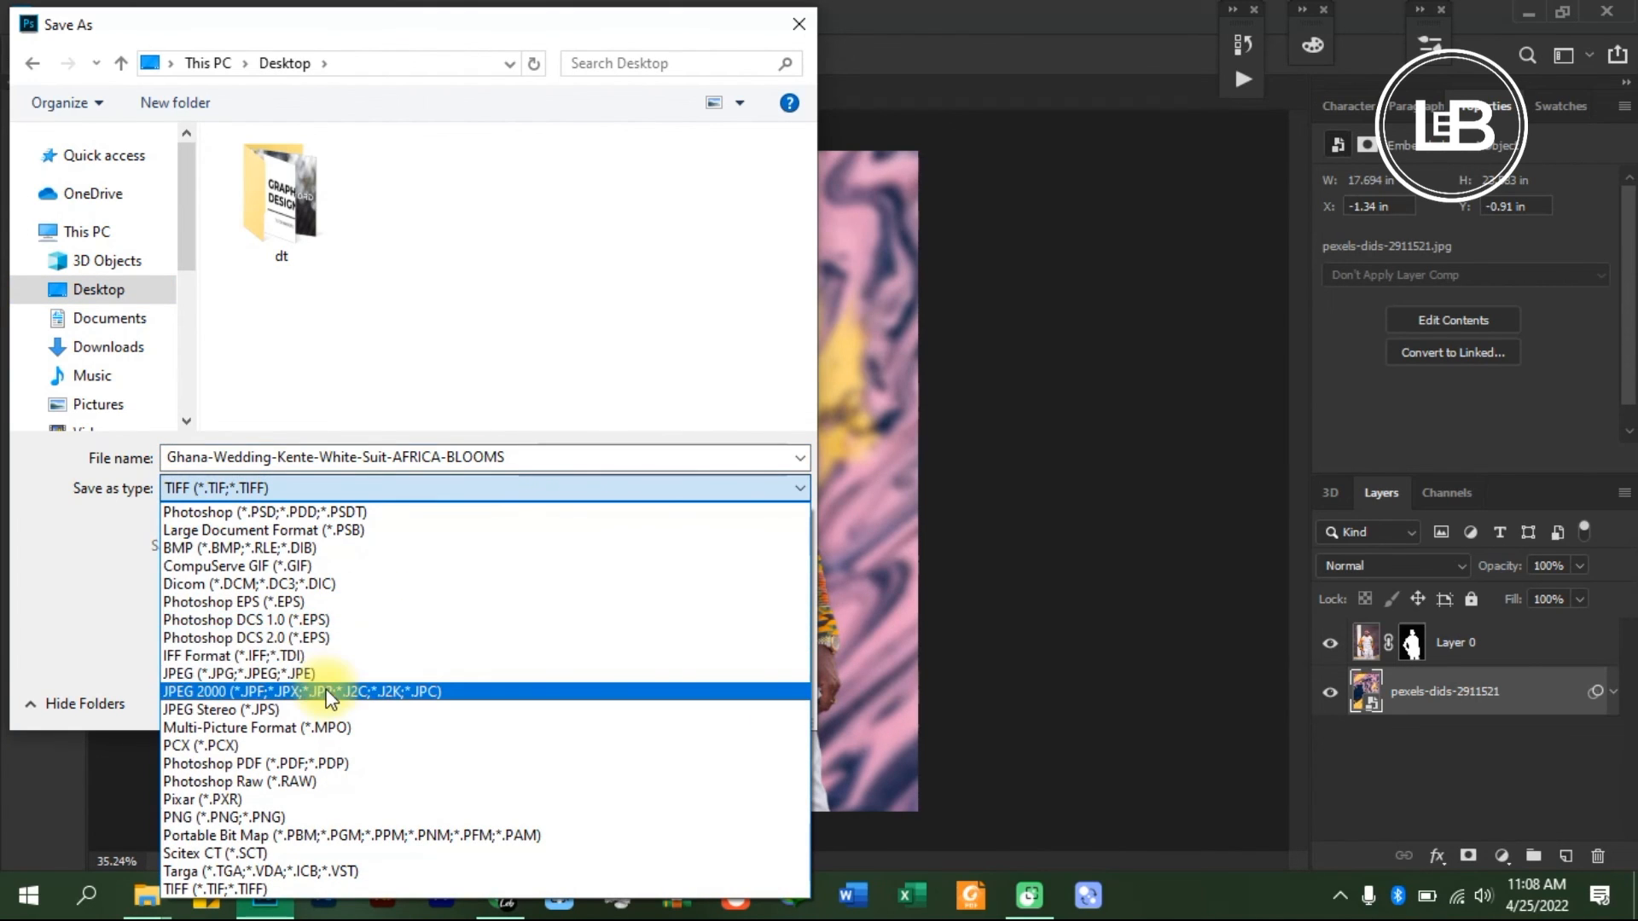
left_click(404, 673)
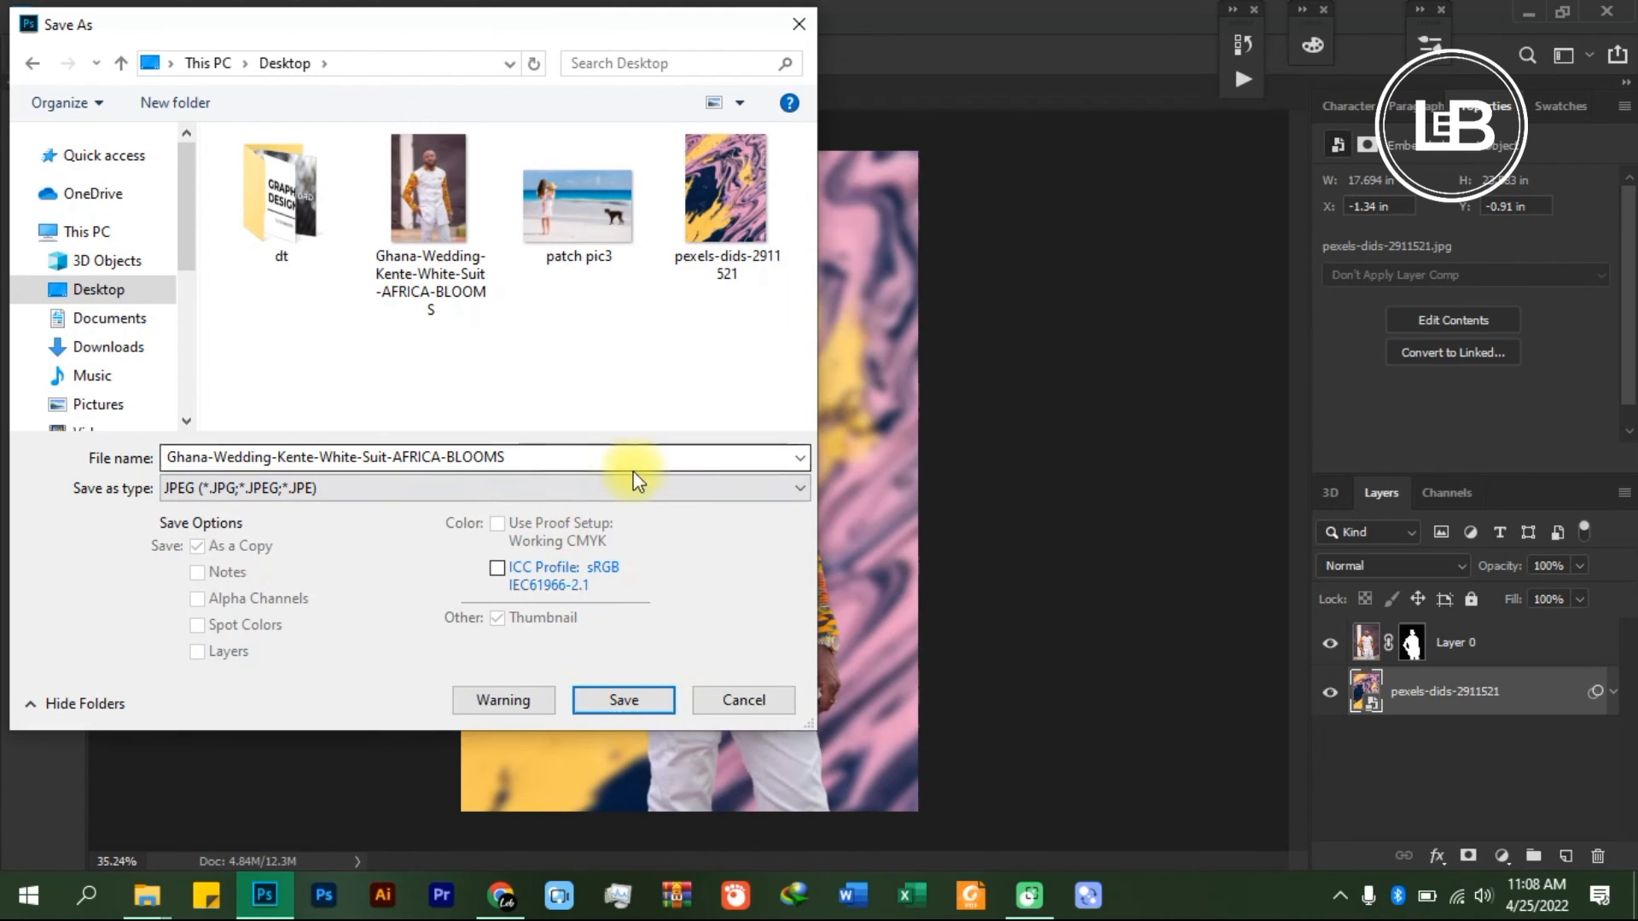
left_click(614, 701)
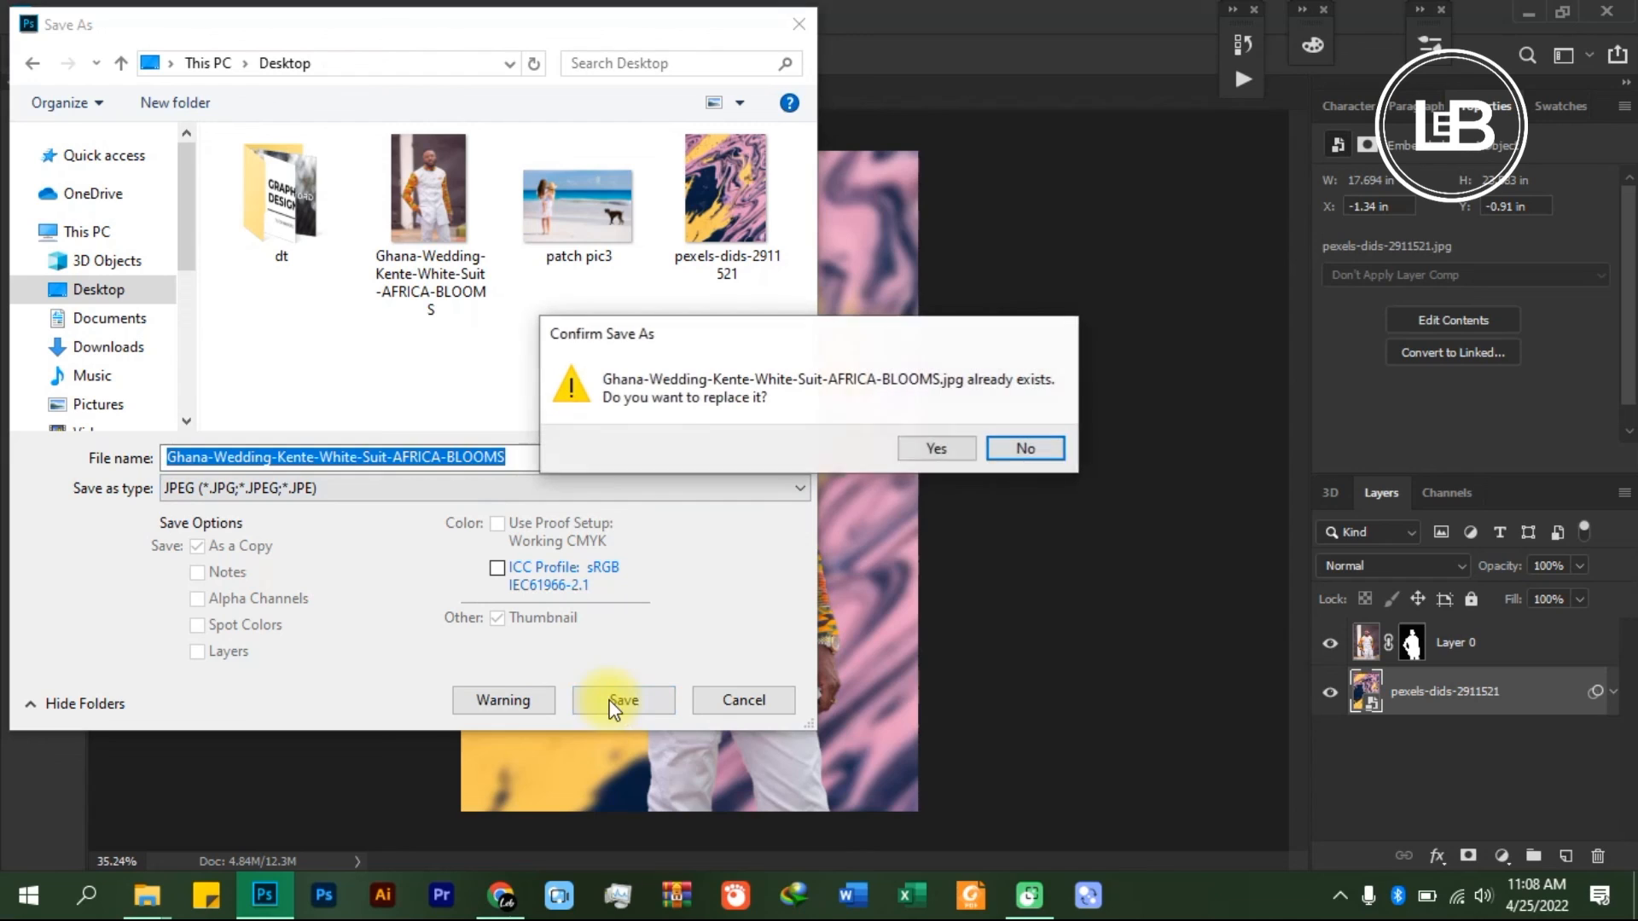
left_click(990, 447)
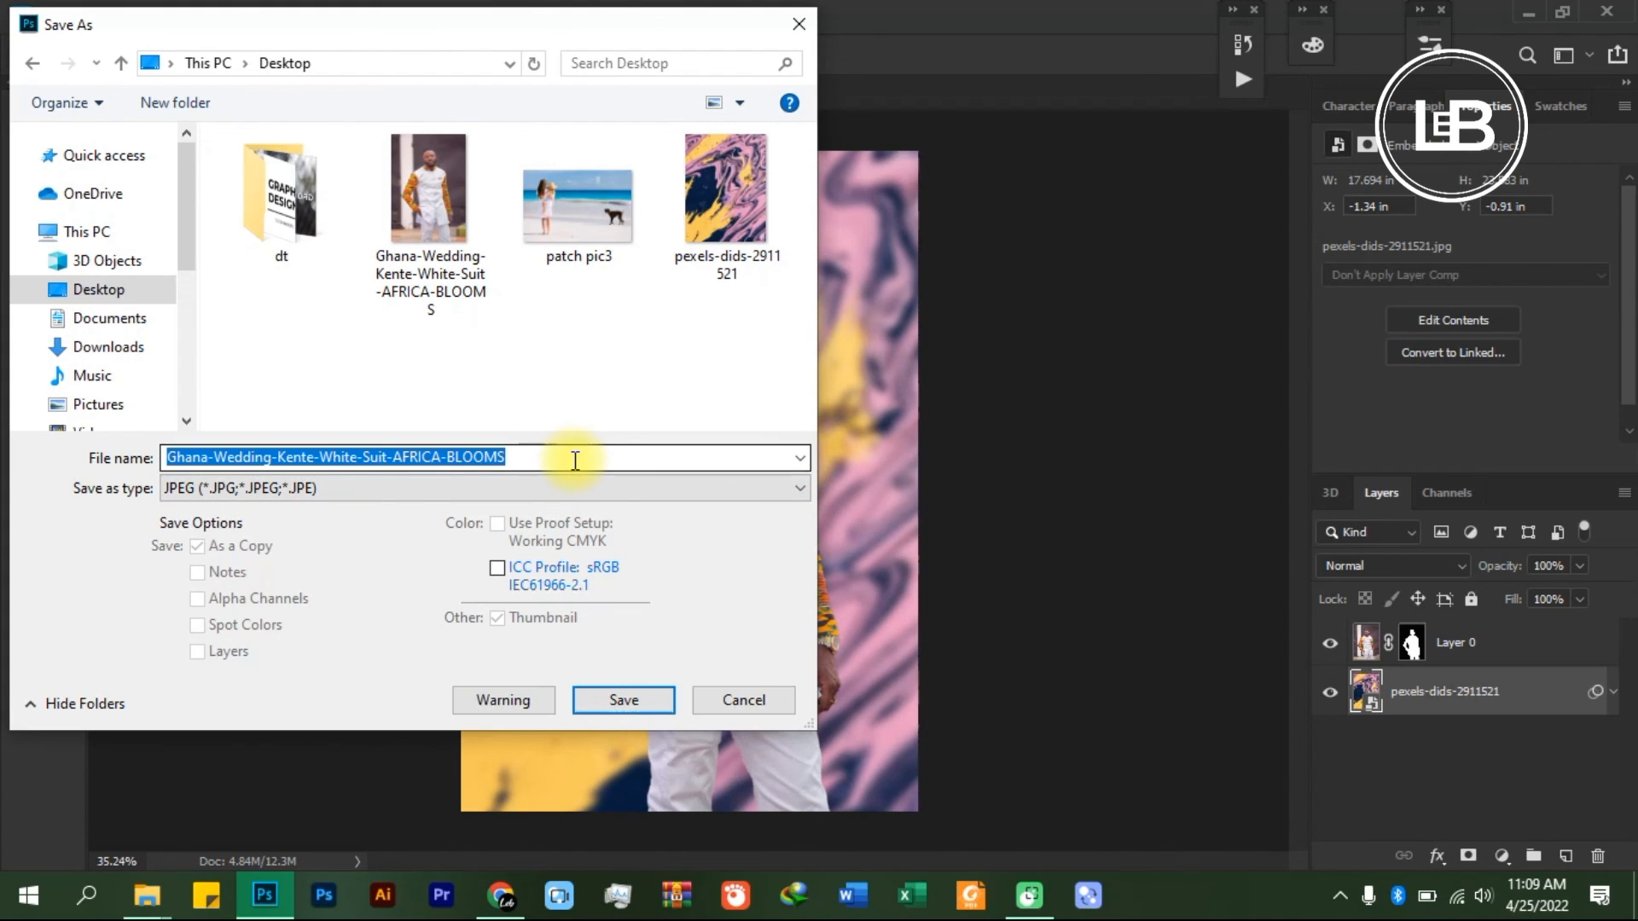
- Name the JPEG copy "man with kente" and save it
type("an")
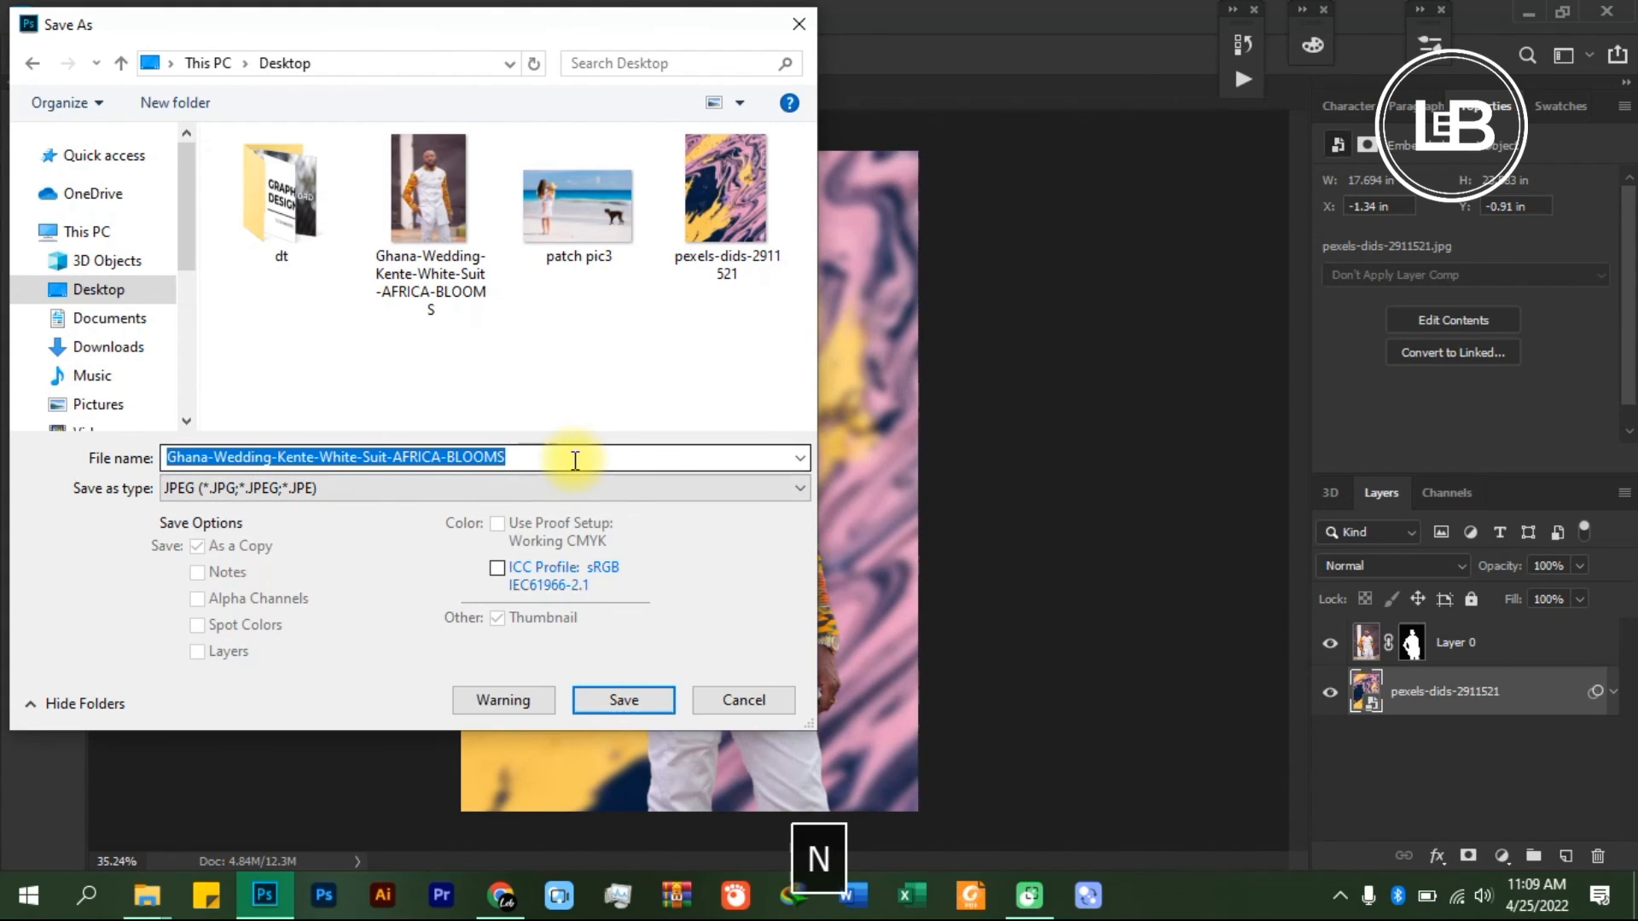
type("man with kente")
key("Return")
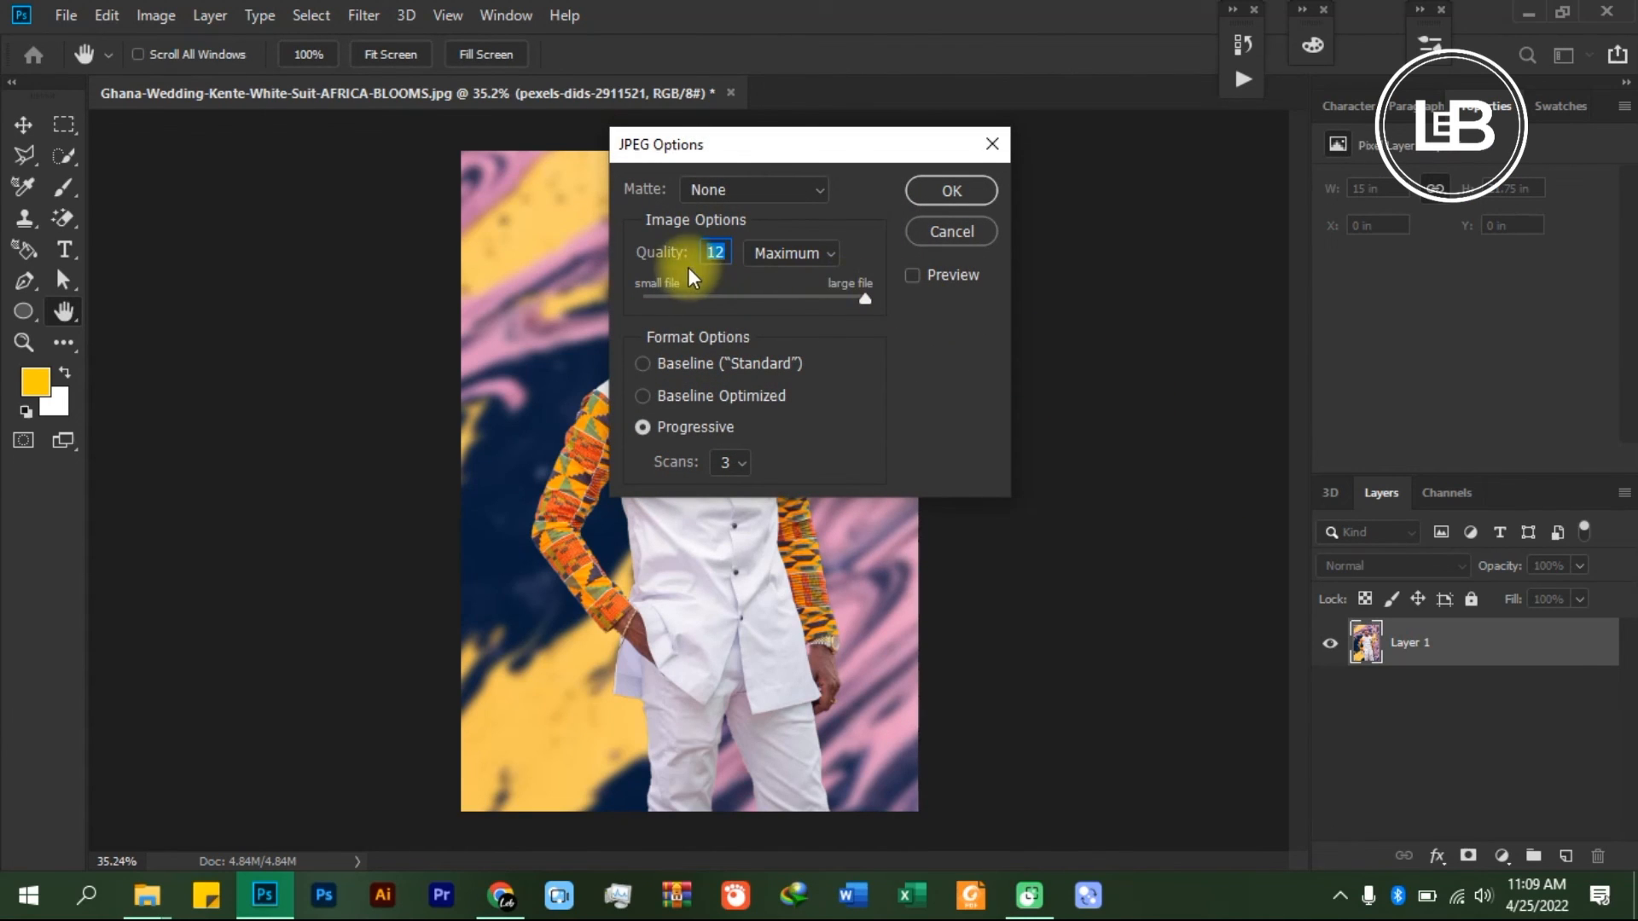
- Export the JPEG at Maximum quality and accept the JPEG options
left_click(818, 262)
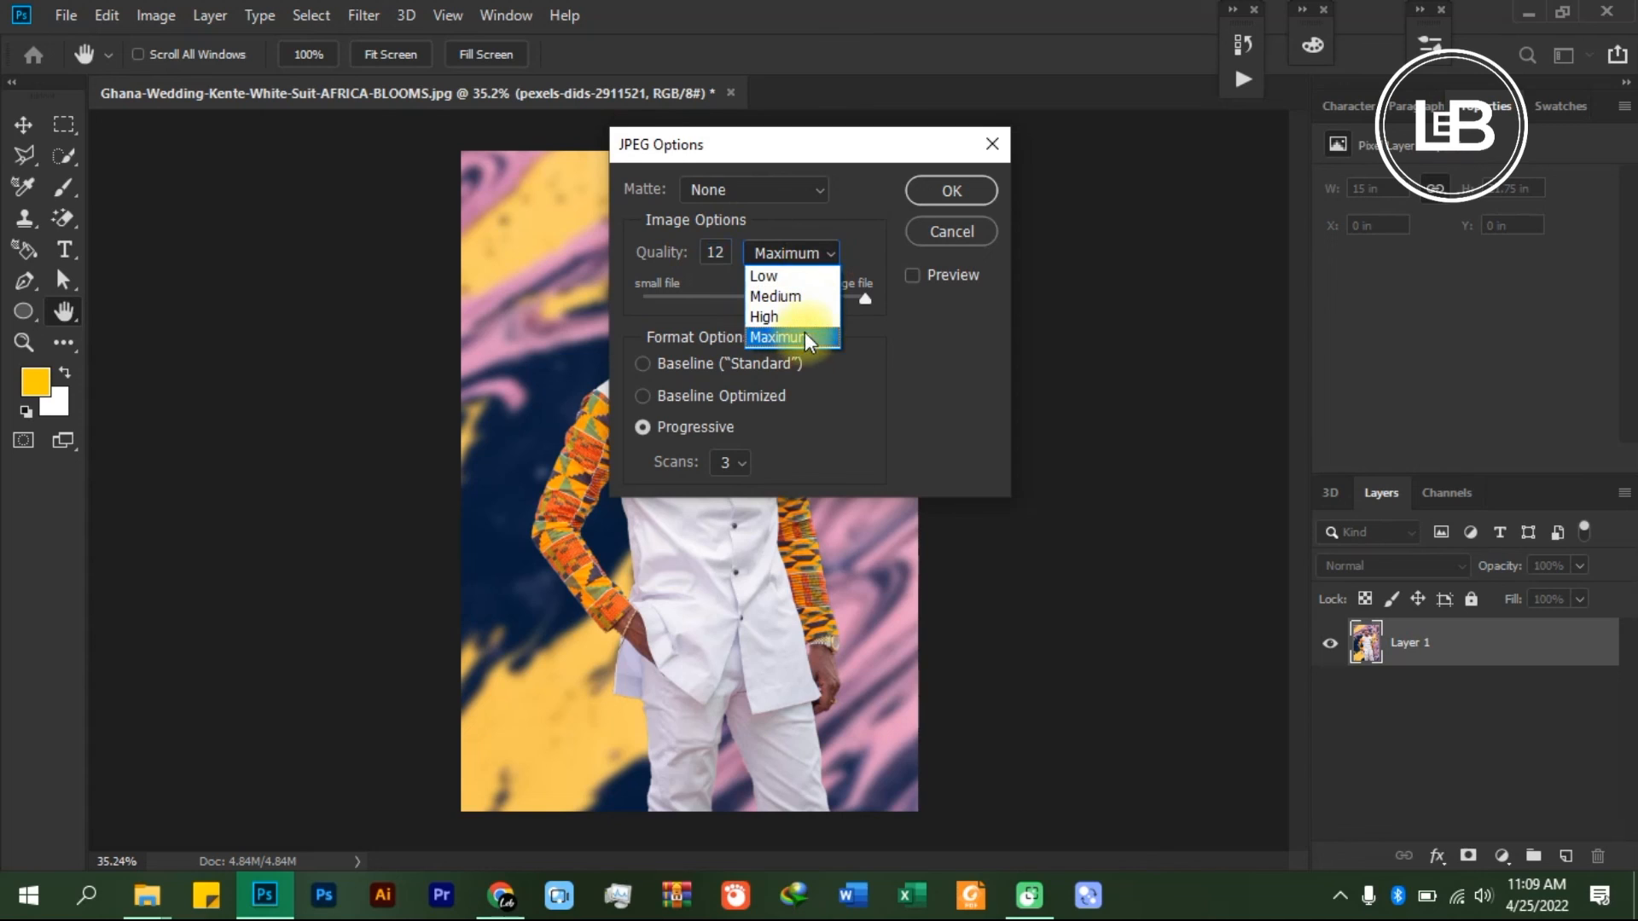
left_click(807, 335)
left_click(976, 201)
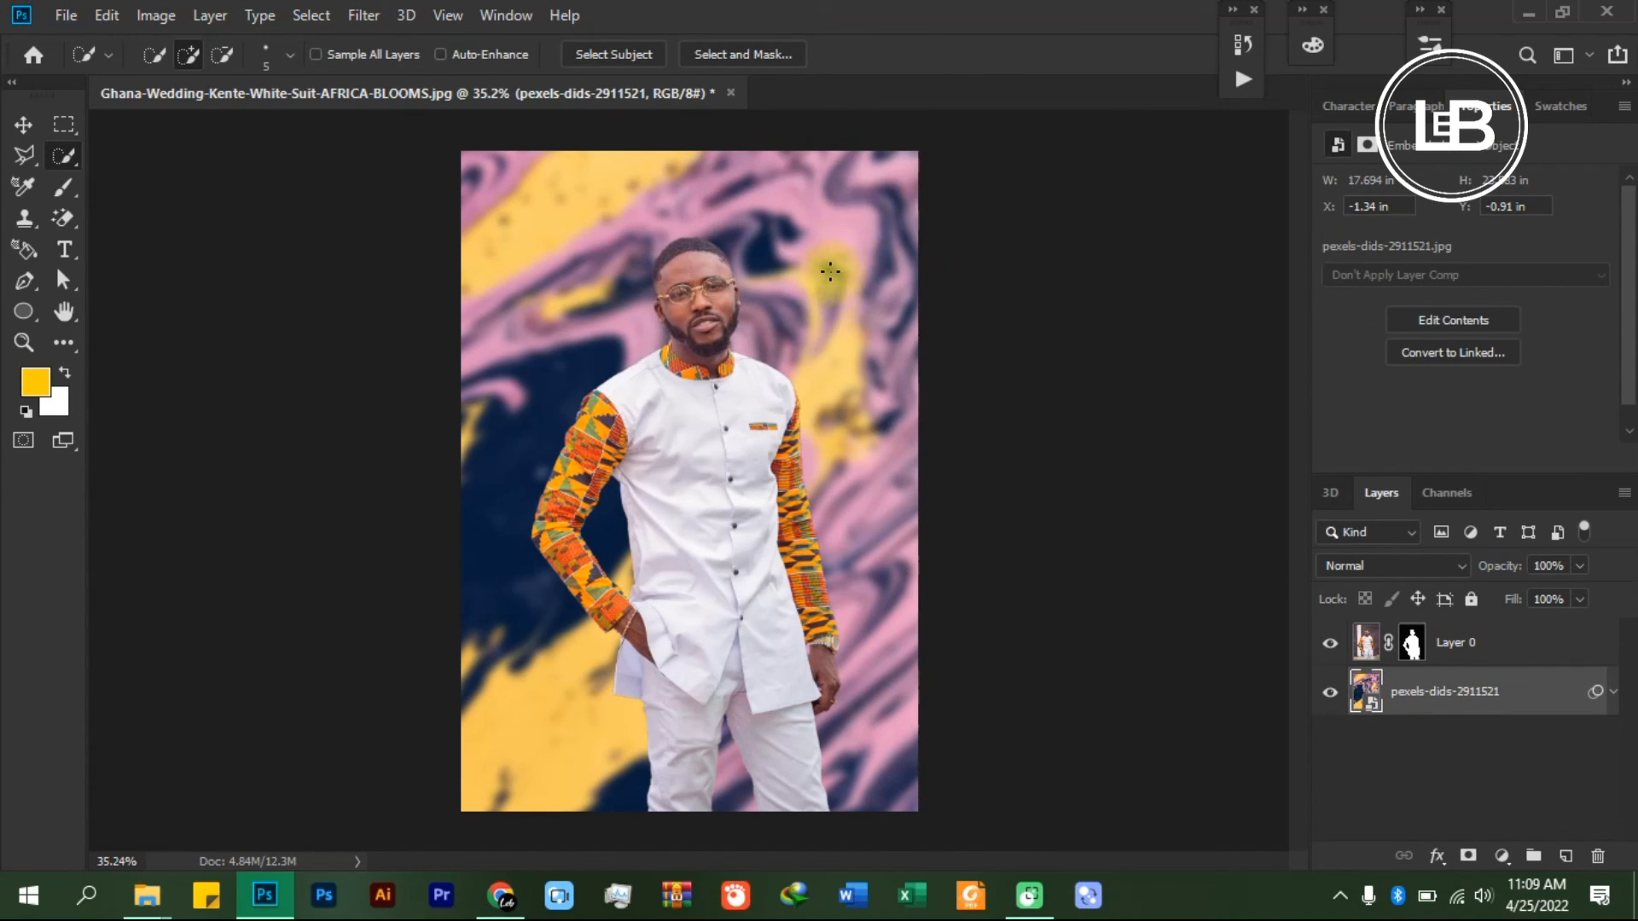